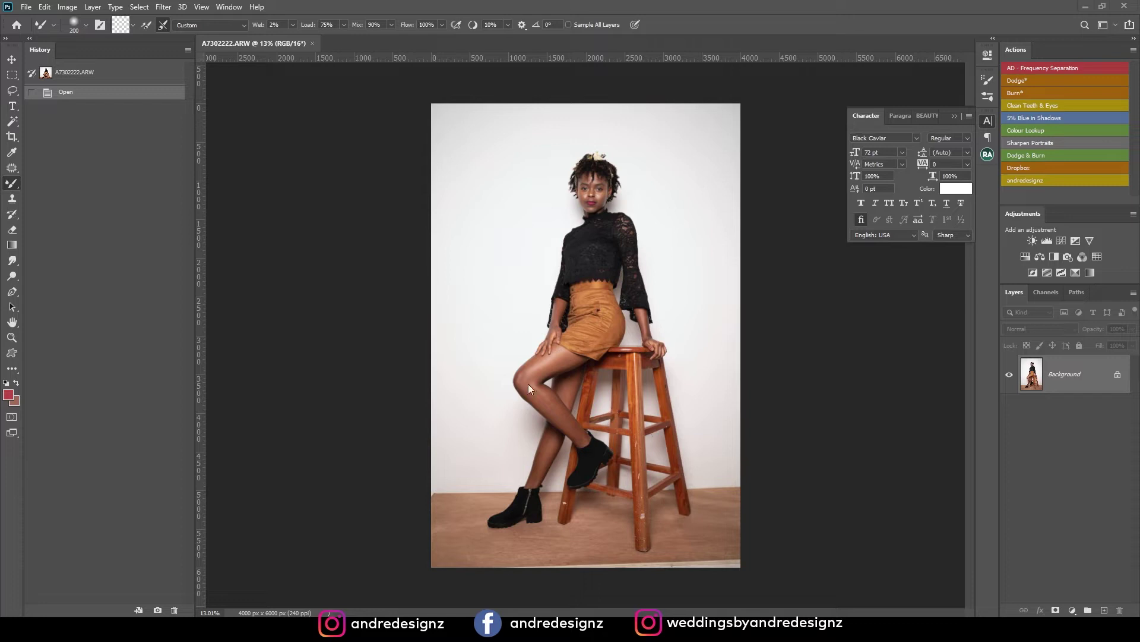
Open the photo's file information to check its camera and exposure data, leaving the dialog without changes
left_click(26, 7)
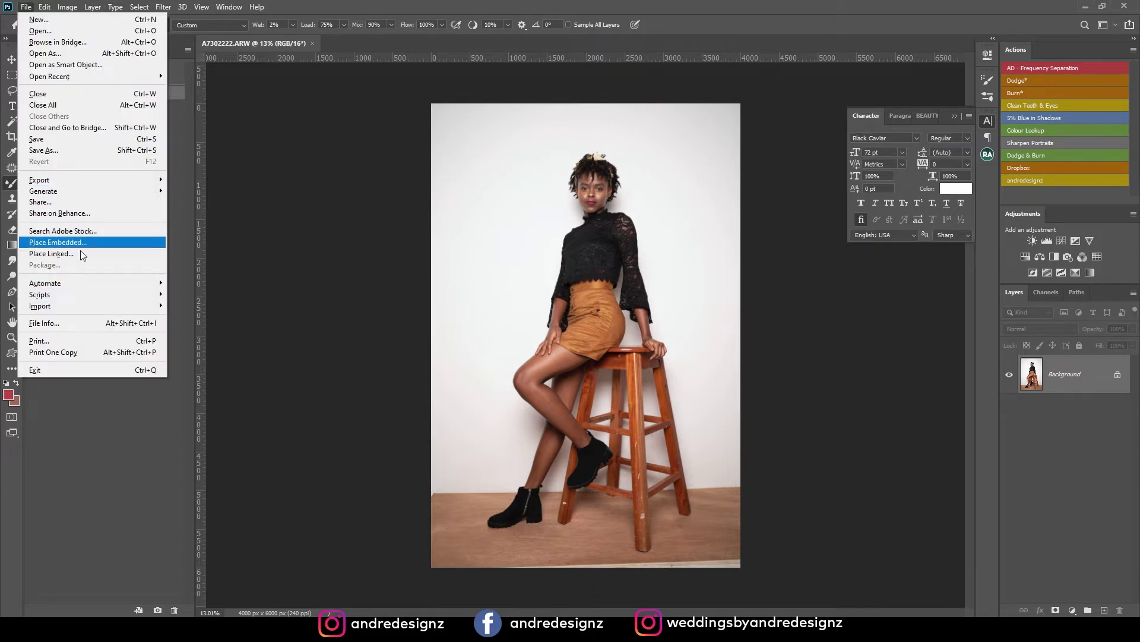
left_click(91, 324)
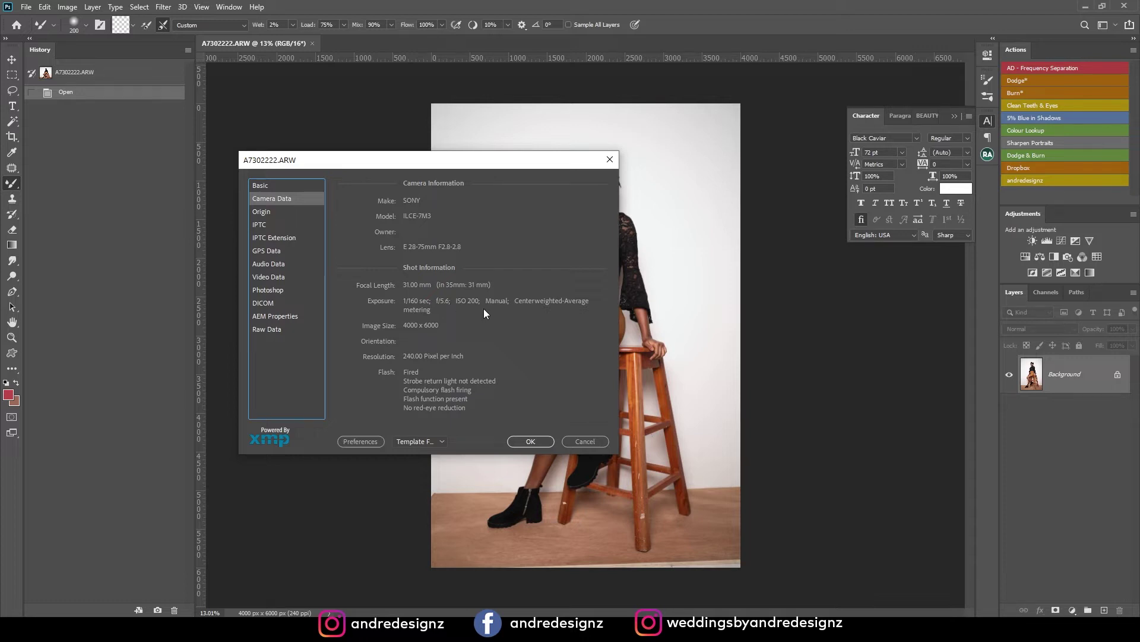
left_click(587, 439)
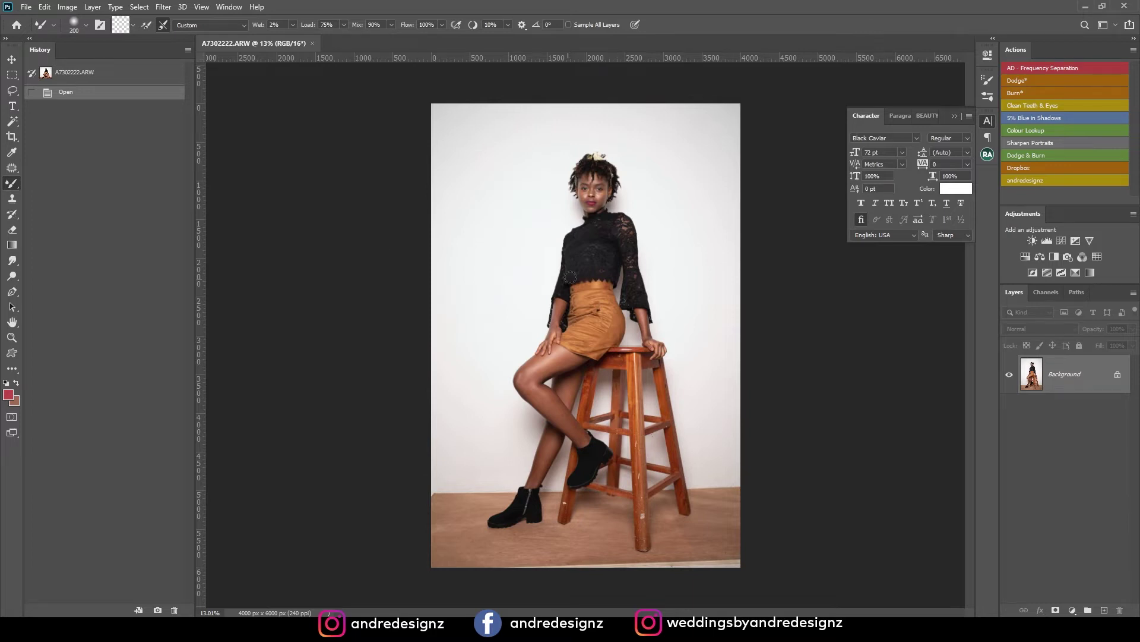
Duplicate the Background layer of the portrait and switch to the Move tool
scroll(581, 228, "up", 8)
scroll(678, 204, "up", 6)
left_click_drag(669, 168, 636, 523)
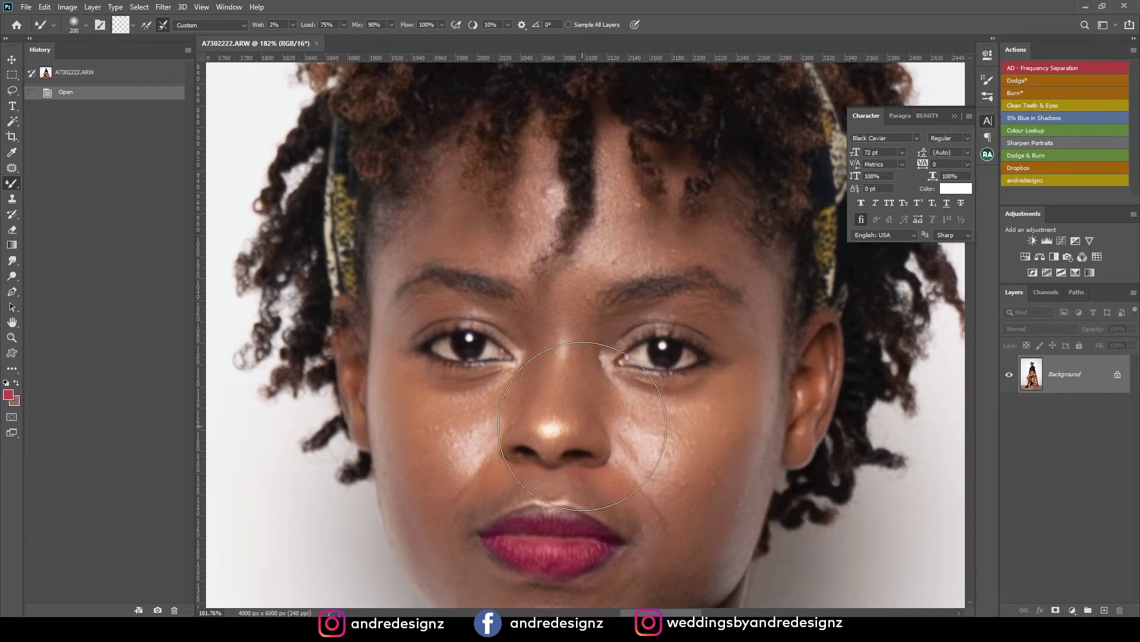
scroll(582, 426, "down", 10)
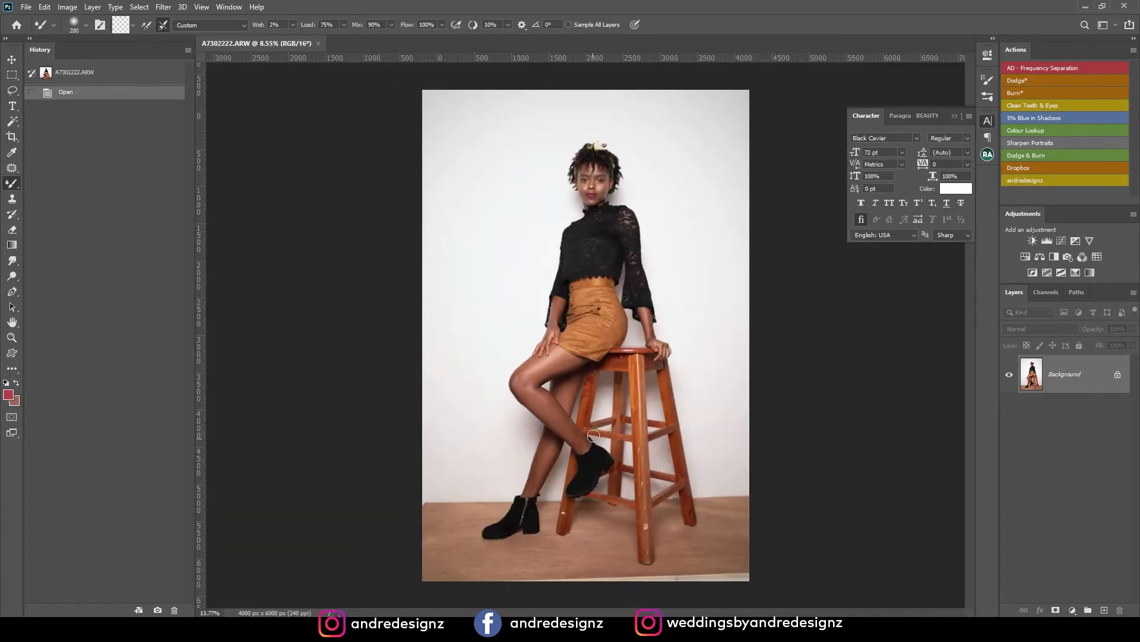
scroll(641, 363, "up", 6)
left_click_drag(1101, 384, 1104, 611)
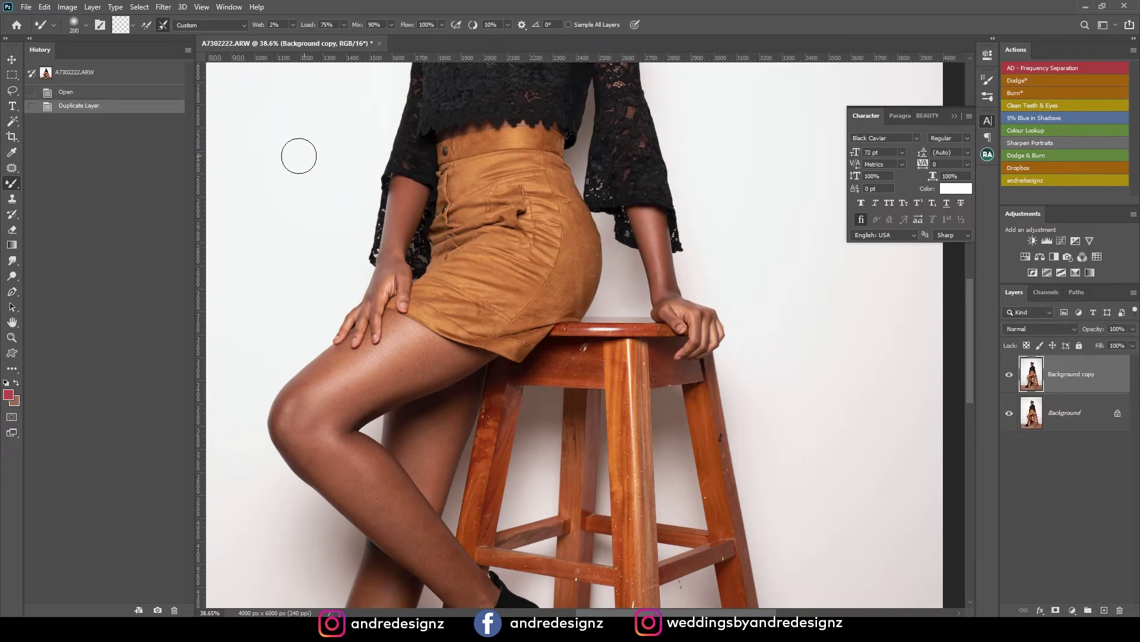
key("v")
left_click_drag(606, 167, 654, 489)
left_click_drag(613, 286, 604, 385)
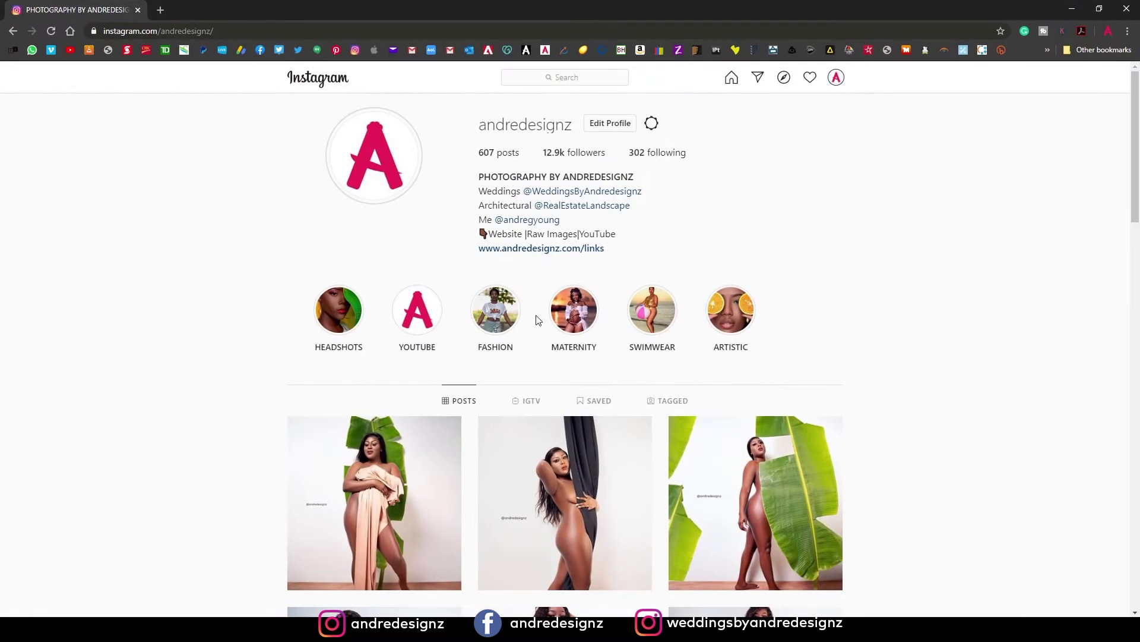
Browse the andredesignz Instagram profile and examine the post of the woman in the maroon top with its camera settings
scroll(541, 321, "down", 10)
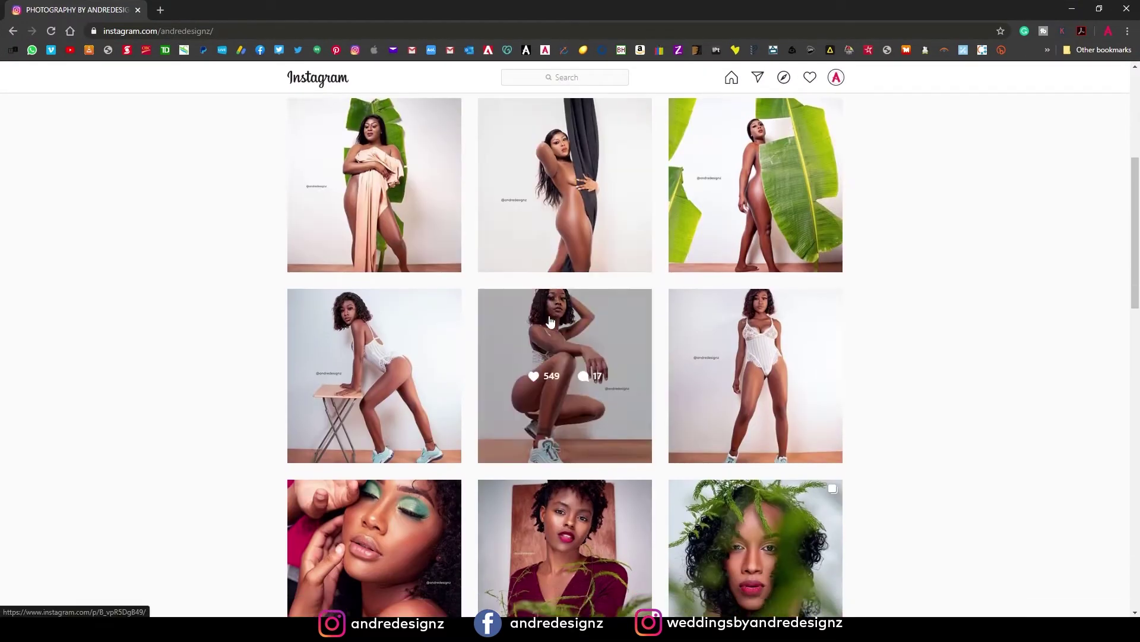
scroll(551, 325, "down", 2)
scroll(564, 309, "up", 3)
left_click(580, 282)
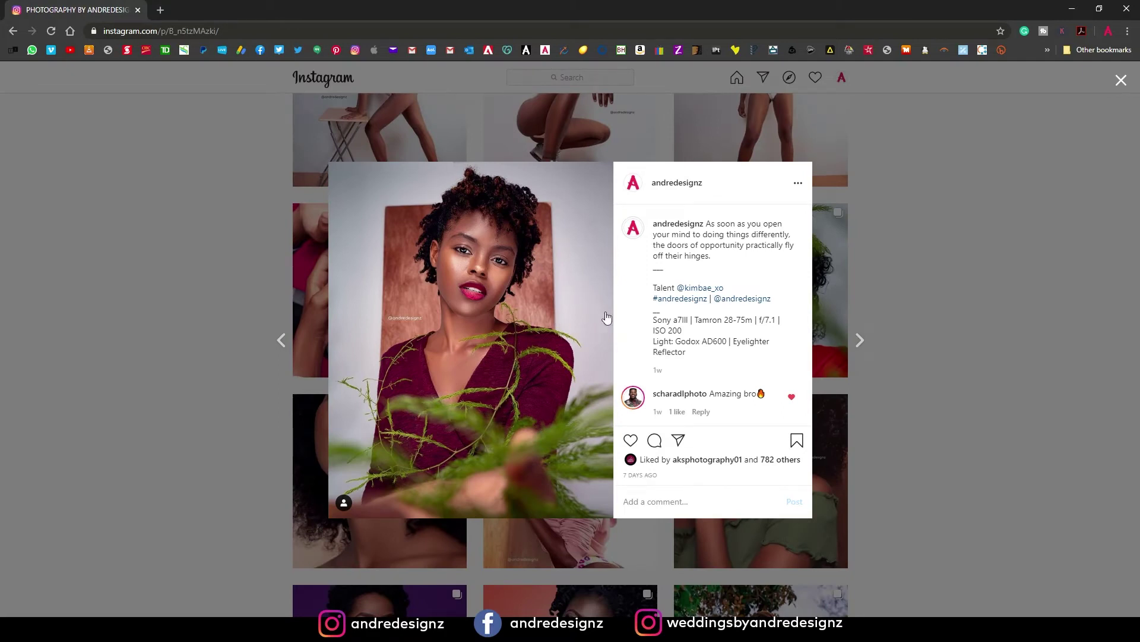
scroll(654, 320, "down", 8)
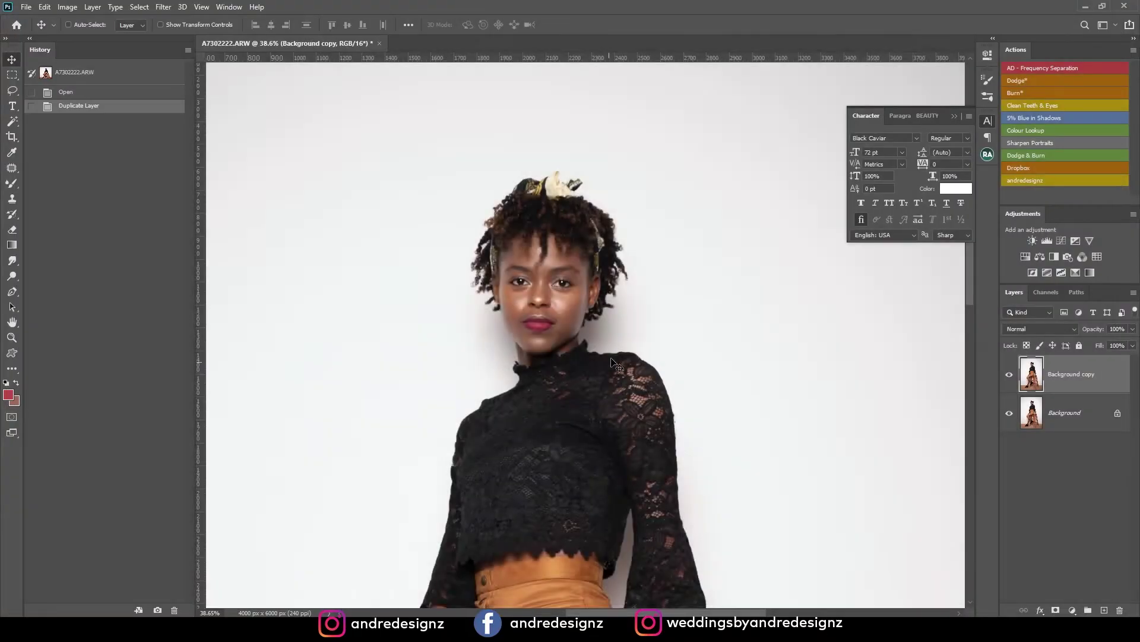
Patch the blemishes on the model's forehead using the Patch tool on the Background copy layer
scroll(482, 286, "up", 5)
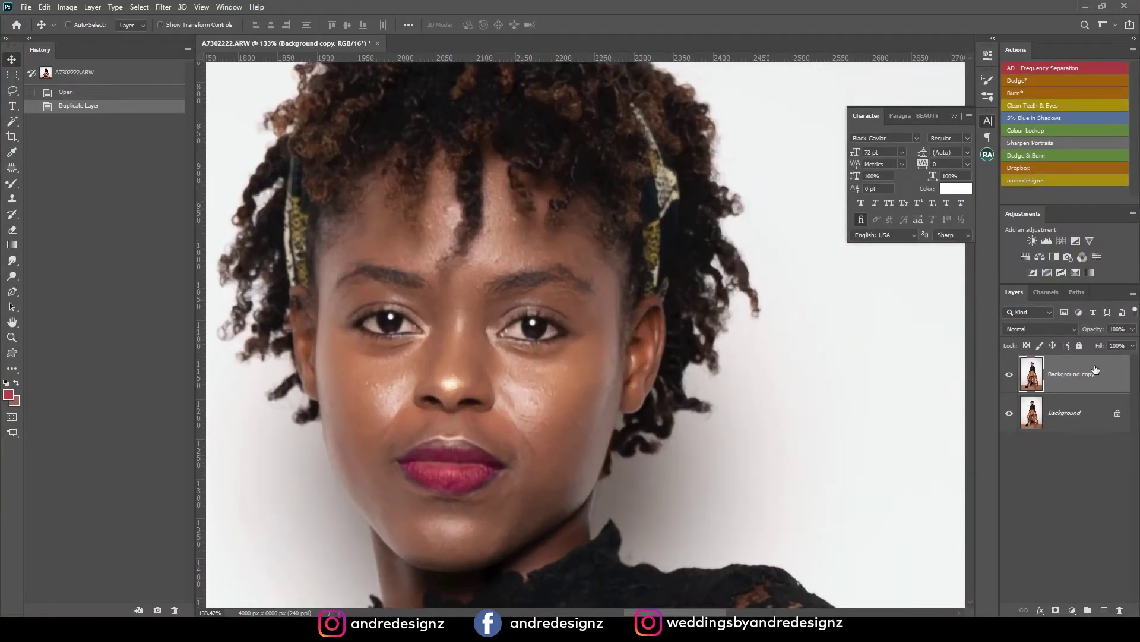
key("j")
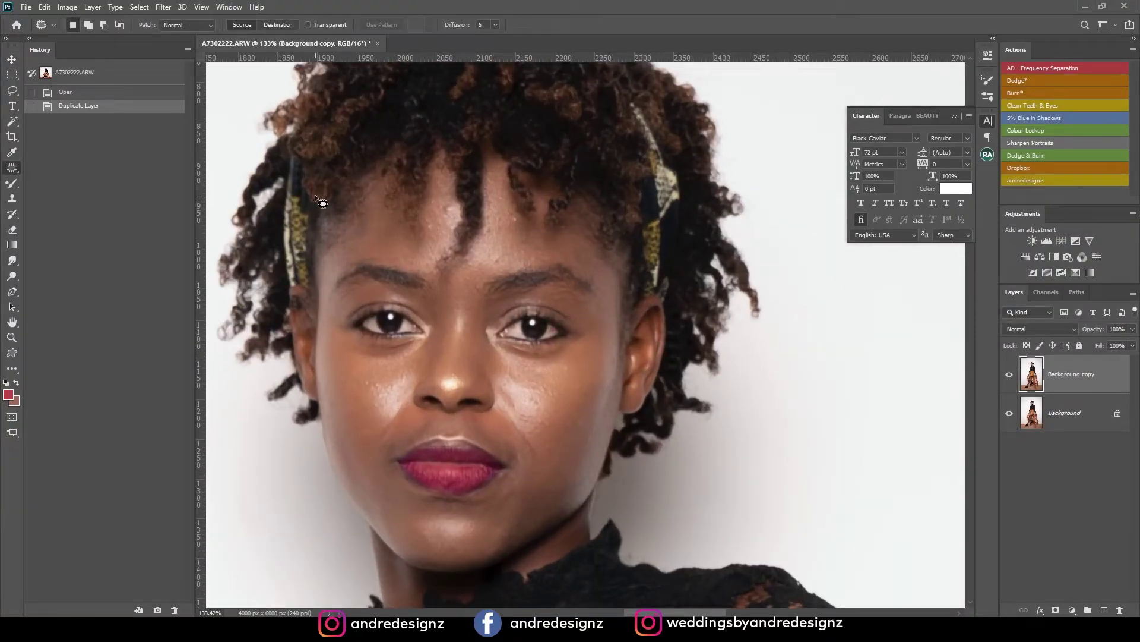
left_click_drag(513, 226, 527, 231)
key("ctrl+d")
mouse_move(452, 205)
left_mouse_down()
mouse_move(432, 227)
mouse_move(454, 222)
mouse_move(444, 212)
left_mouse_up()
key("ctrl+d")
key("ctrl+d")
mouse_move(442, 218)
left_mouse_down()
mouse_move(444, 232)
mouse_move(435, 197)
mouse_move(520, 262)
mouse_move(500, 251)
left_mouse_up()
key("ctrl+d")
mouse_move(499, 257)
left_mouse_down()
mouse_move(524, 248)
mouse_move(580, 163)
left_mouse_up()
key("ctrl+d")
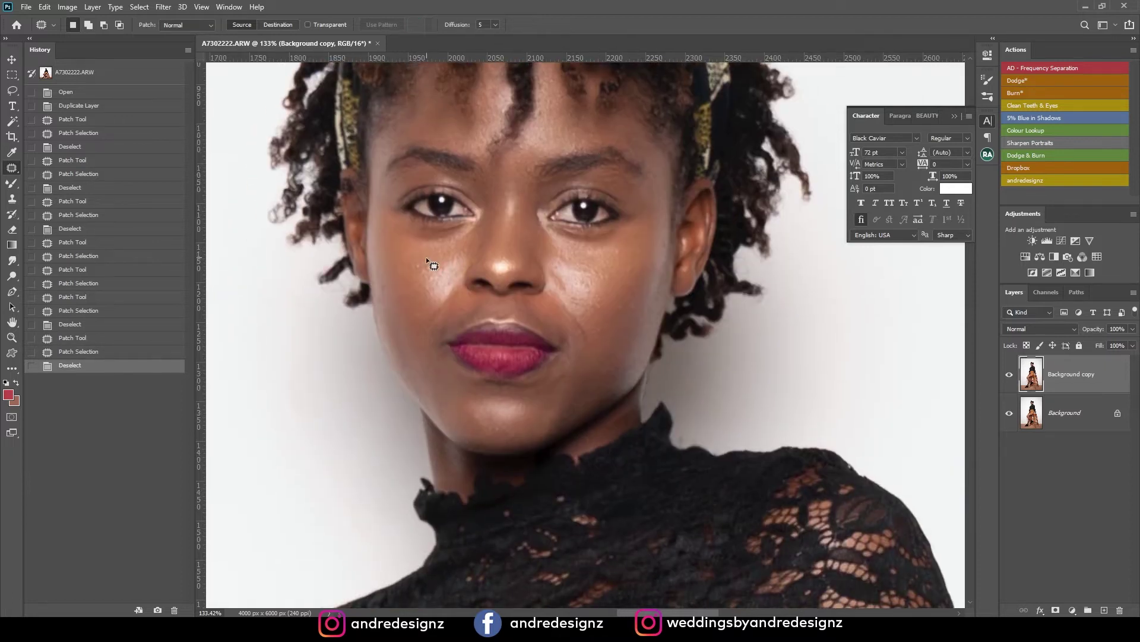
Patch the shiny bumps under the eye on the cheek at the photo's left side
left_click_drag(438, 263, 424, 259)
mouse_move(430, 265)
left_mouse_down()
mouse_move(423, 258)
mouse_move(435, 285)
mouse_move(417, 278)
mouse_move(422, 286)
left_mouse_up()
key("ctrl+d")
key("ctrl+d")
key("ctrl+d")
left_click_drag(419, 287, 424, 287)
mouse_move(425, 291)
left_mouse_down()
mouse_move(438, 293)
mouse_move(439, 274)
mouse_move(447, 291)
left_mouse_up()
key("ctrl+d")
key("ctrl+d")
Patch the first blemishes on the cheek at the photo's right side
mouse_move(531, 242)
left_mouse_down()
mouse_move(501, 224)
mouse_move(499, 198)
left_mouse_up()
left_click_drag(554, 223, 539, 196)
mouse_move(541, 200)
left_mouse_down()
mouse_move(570, 209)
mouse_move(575, 195)
left_mouse_up()
key("ctrl+d")
mouse_move(569, 200)
left_mouse_down()
mouse_move(554, 147)
mouse_move(574, 164)
mouse_move(570, 200)
left_mouse_up()
key("ctrl+d")
key("ctrl+d")
key("ctrl+d")
Patch the small bumps and bright spots across the highlighted area of that same cheek
left_click_drag(565, 191, 559, 210)
left_click_drag(534, 165, 531, 174)
left_click_drag(532, 171, 551, 172)
left_click_drag(535, 173, 532, 174)
mouse_move(533, 180)
left_mouse_down()
mouse_move(514, 173)
mouse_move(533, 179)
left_mouse_up()
mouse_move(523, 175)
left_mouse_down()
mouse_move(546, 172)
mouse_move(532, 194)
left_mouse_up()
key("ctrl+d")
left_click_drag(530, 197, 560, 180)
key("ctrl+d")
left_click_drag(554, 186, 539, 194)
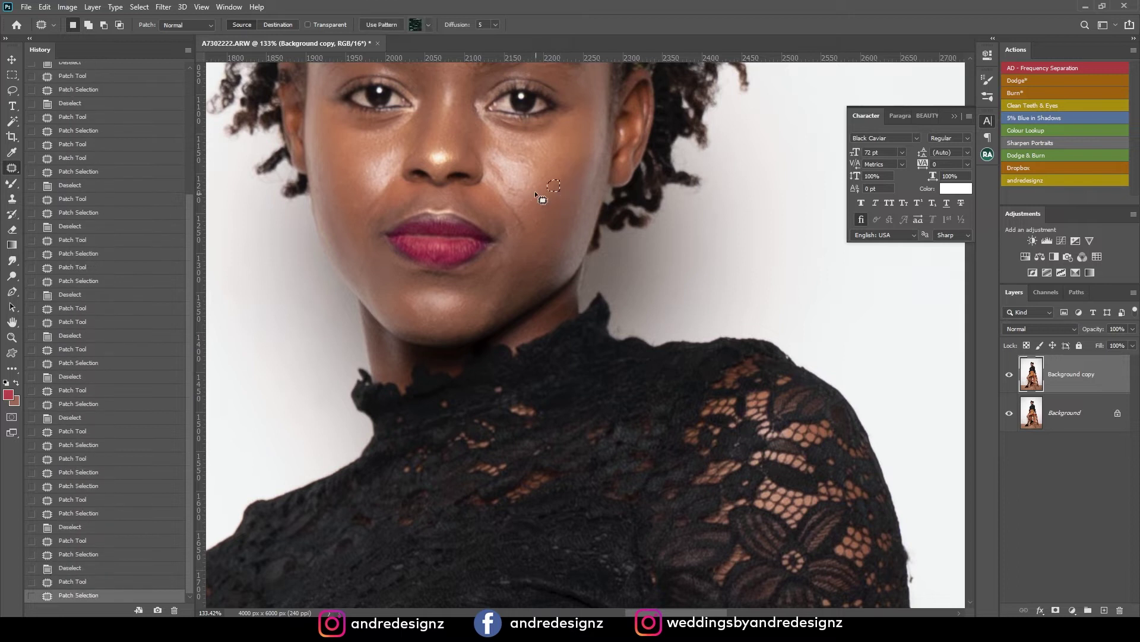
key("ctrl+d")
left_click_drag(543, 170, 556, 159)
key("ctrl+d")
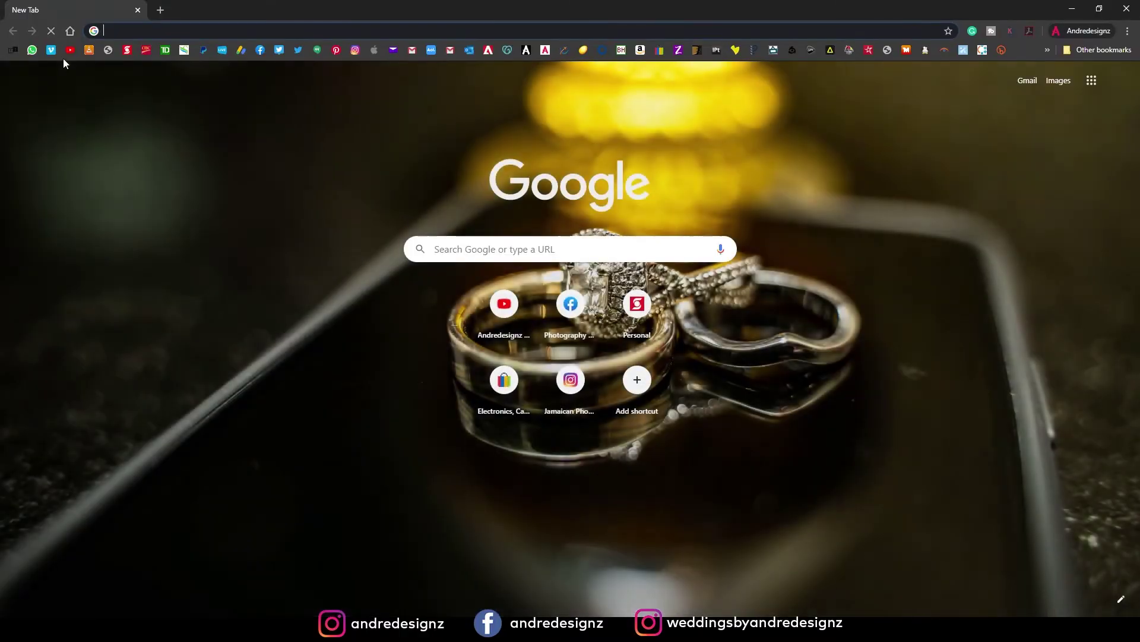
Switch to the browser, open the andredesignz Instagram profile, and follow its website link to the Raw Images page
left_click(360, 52)
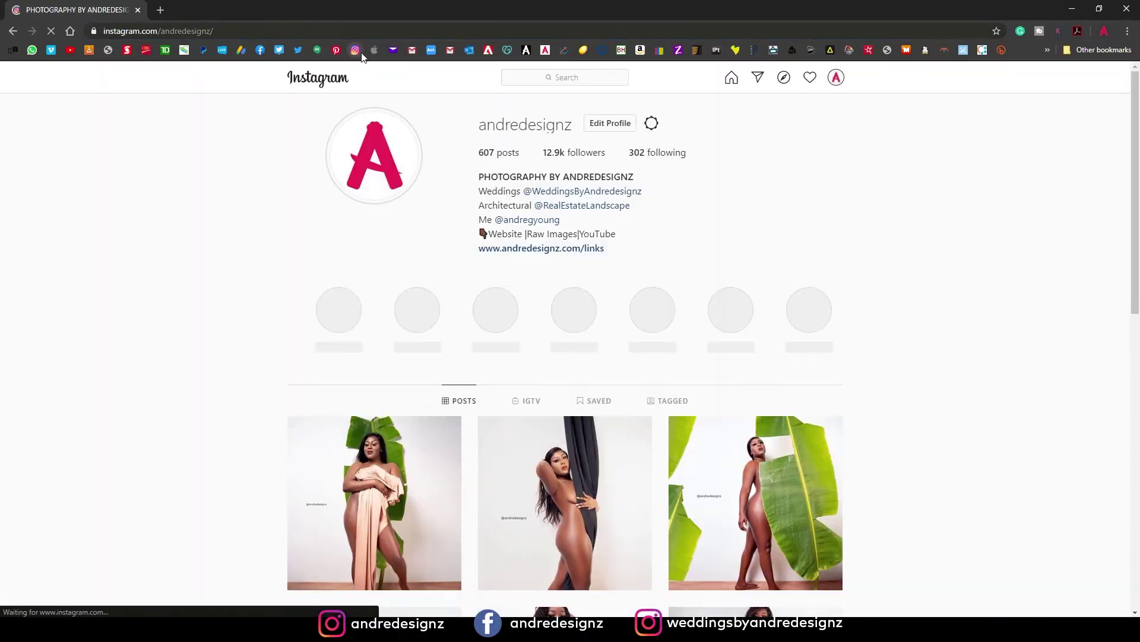
left_click(557, 250)
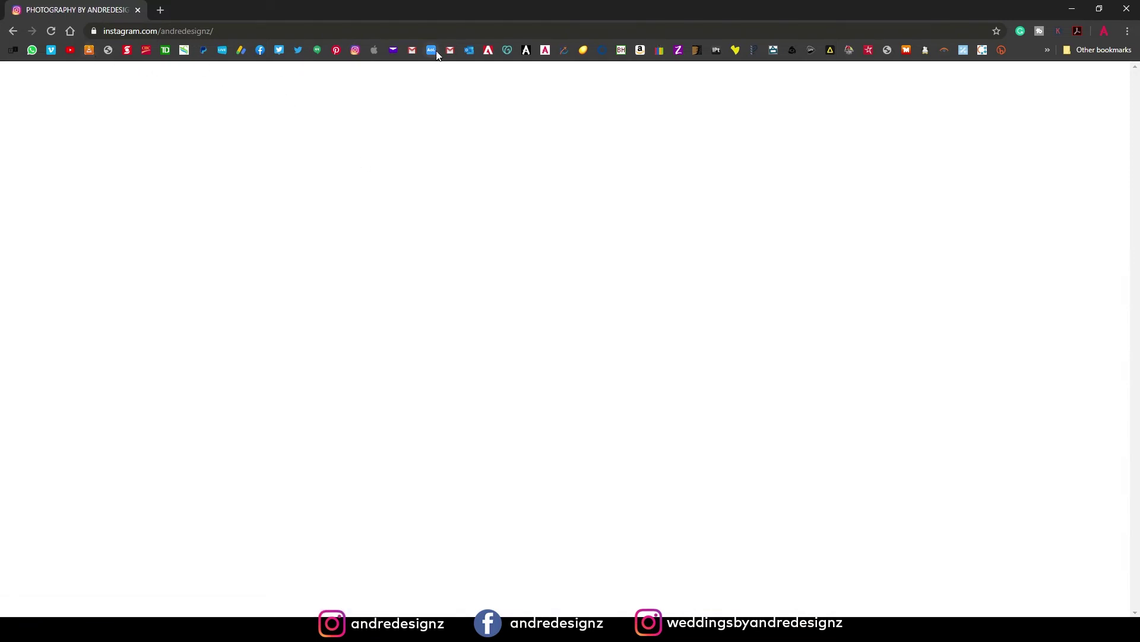
left_click(355, 51)
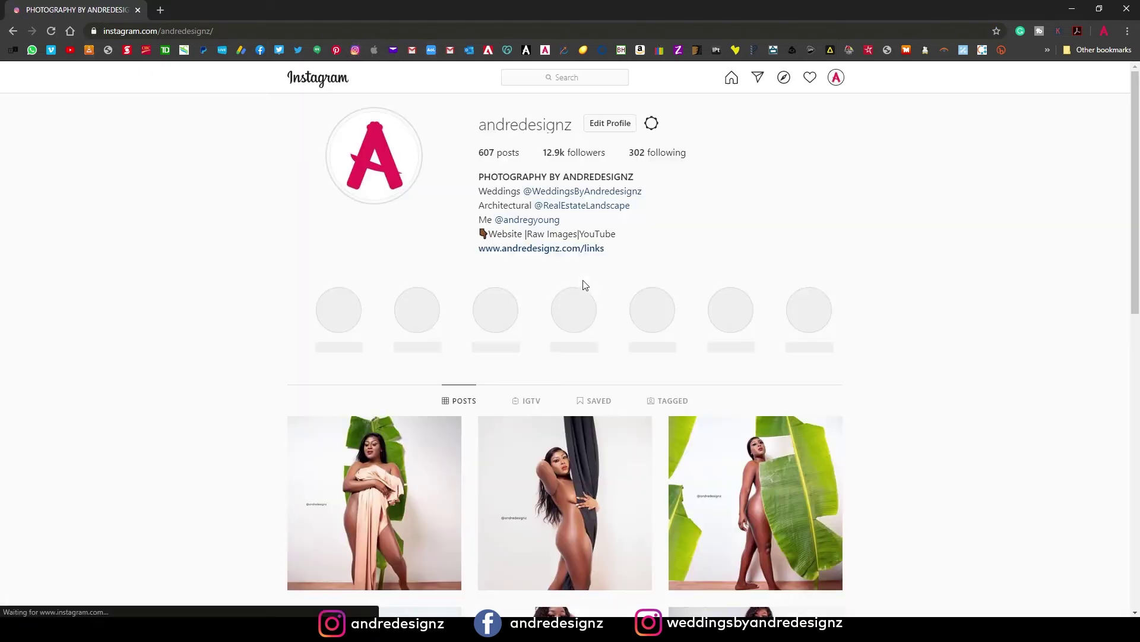
left_click(547, 254)
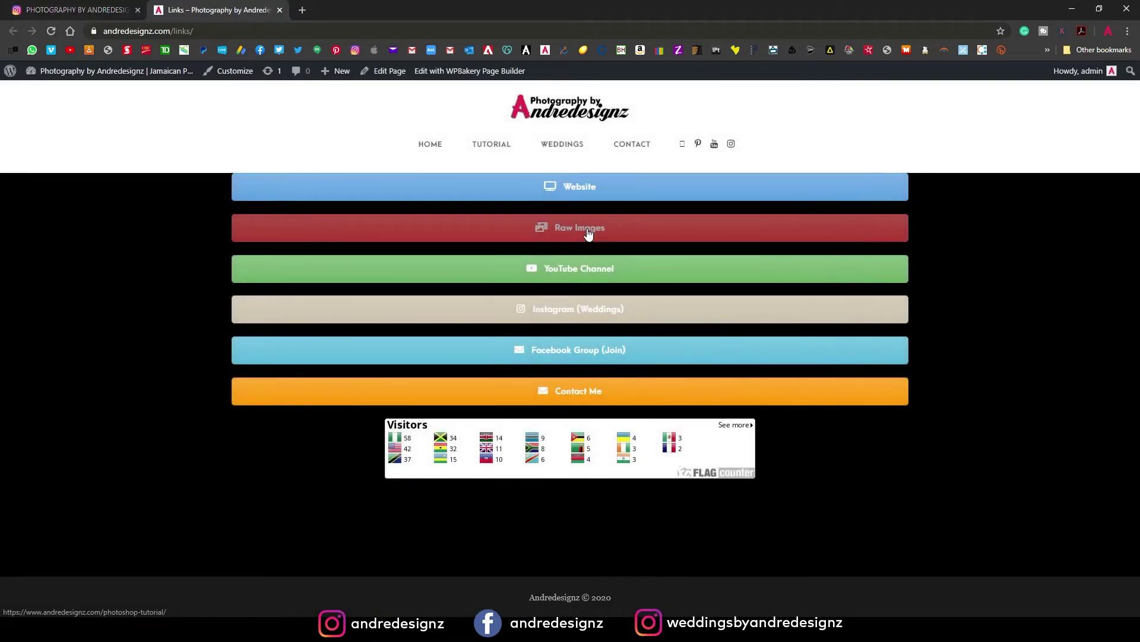
left_click(587, 229)
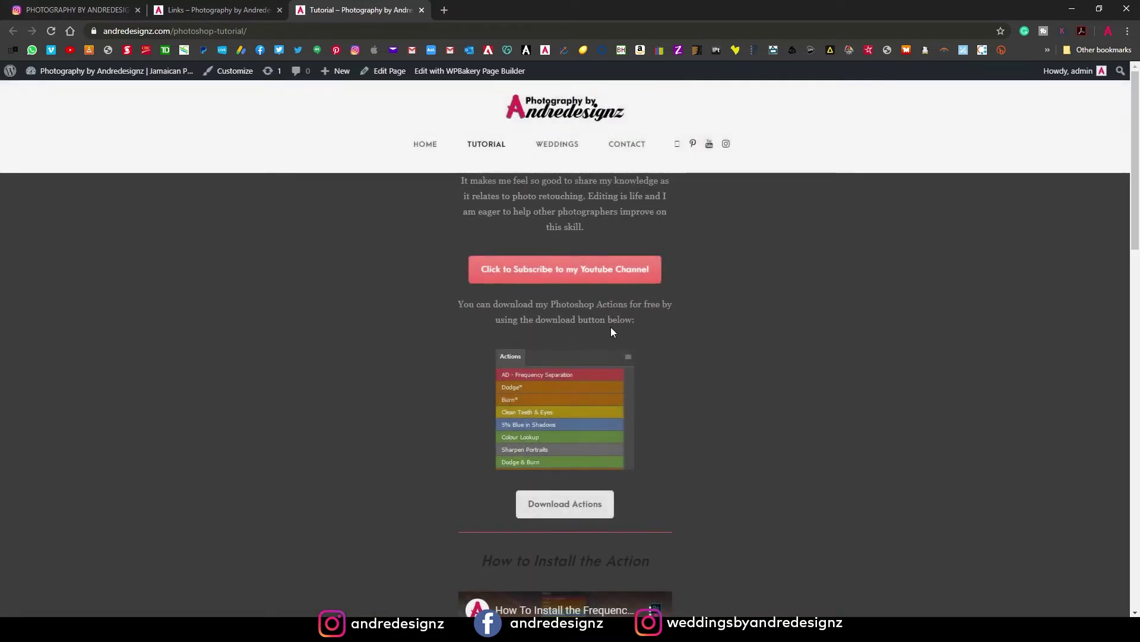
Examine the tutorial page's Photoshop actions download, installation video, group invitation and raw image downloads
scroll(611, 328, "down", 4)
scroll(612, 327, "up", 4)
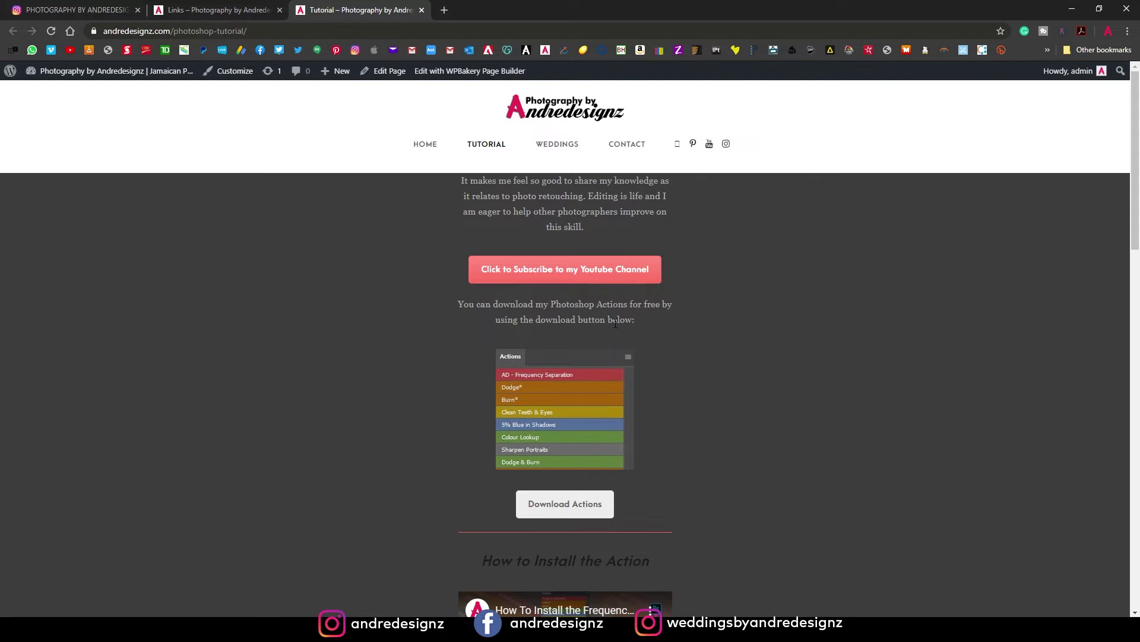
scroll(602, 365, "down", 6)
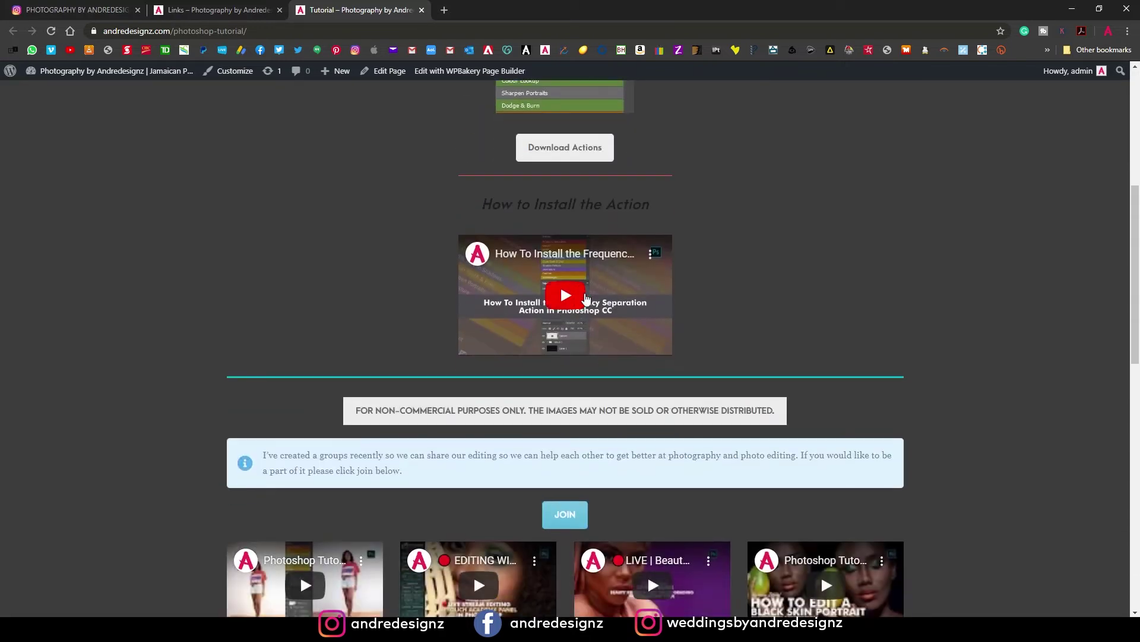
scroll(594, 291, "down", 6)
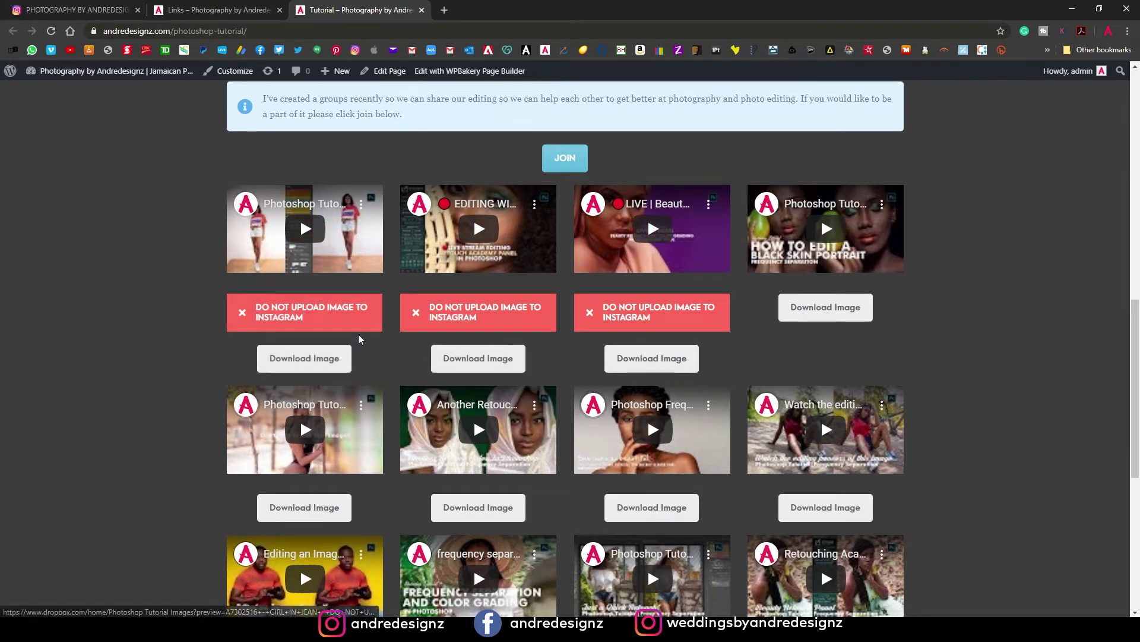
scroll(374, 326, "up", 2)
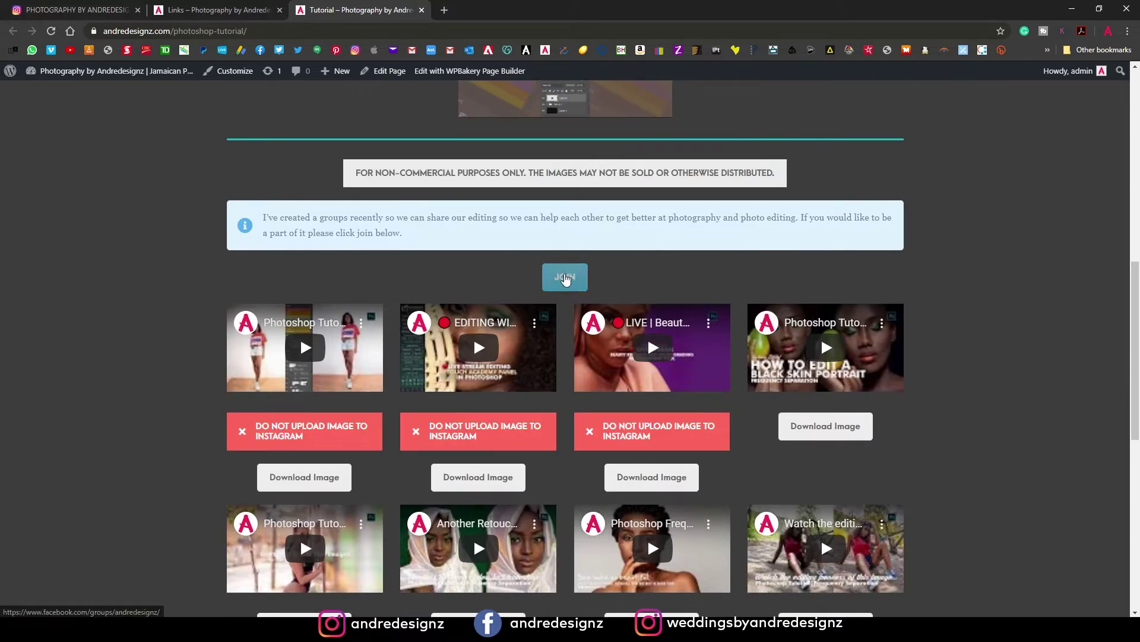
scroll(583, 280, "down", 9)
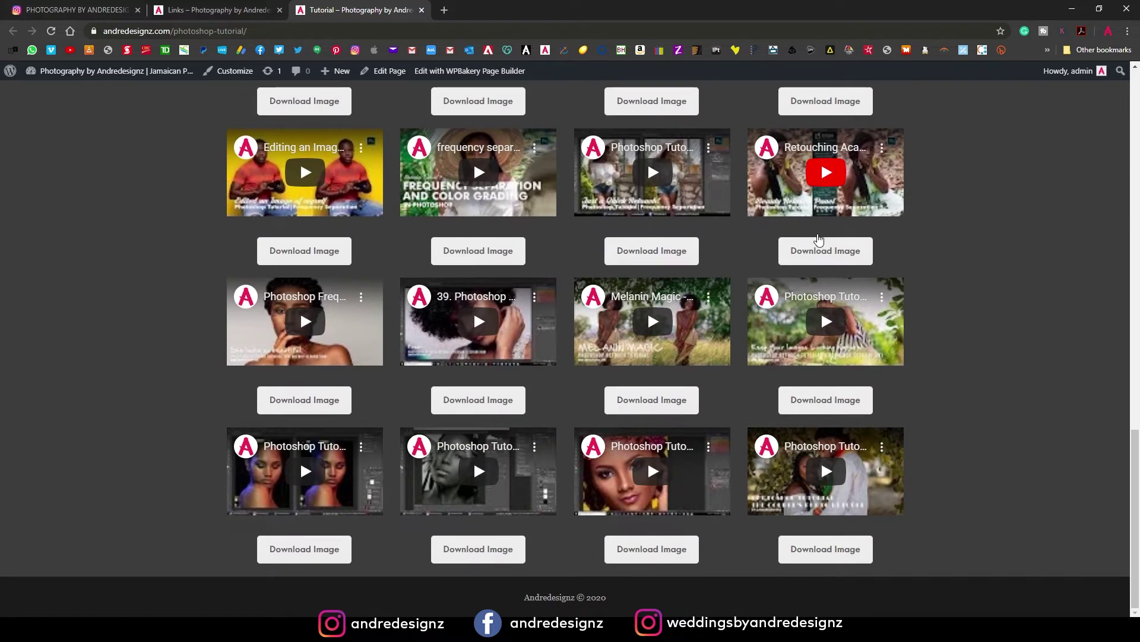
scroll(813, 222, "up", 10)
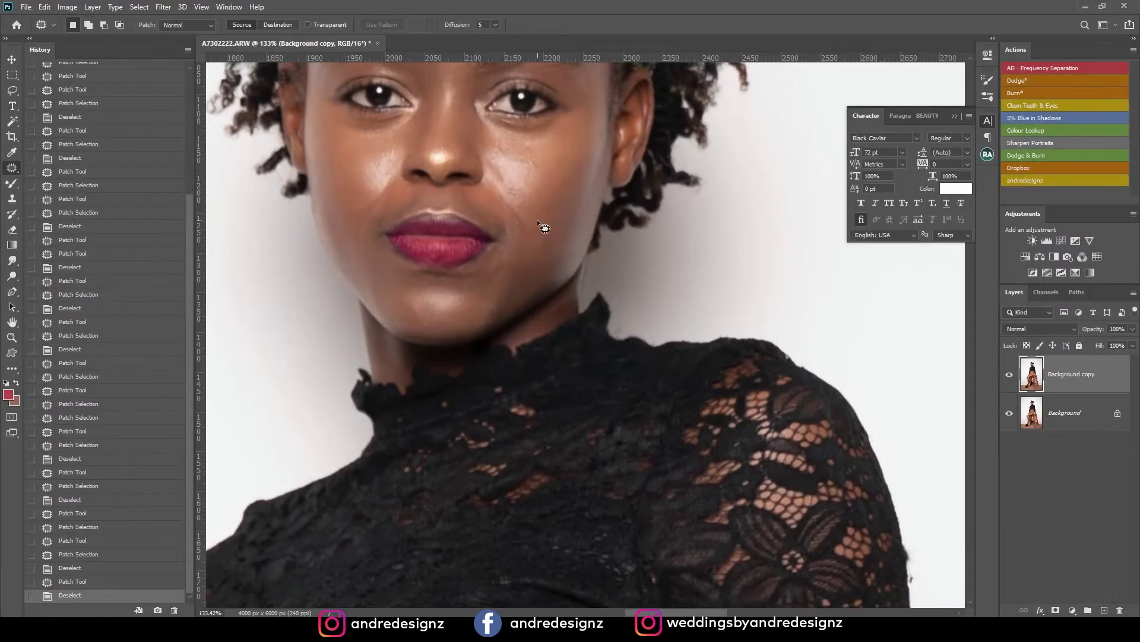
Switch back to Photoshop and patch the crease and uneven highlights on the cheek beside the nose and mouth
left_click_drag(516, 197, 516, 192)
left_click_drag(514, 191, 534, 186)
key("ctrl+d")
mouse_move(528, 182)
left_mouse_down()
mouse_move(534, 192)
mouse_move(537, 181)
left_mouse_up()
left_click_drag(539, 182, 535, 162)
left_click_drag(536, 164, 543, 174)
key("ctrl+d")
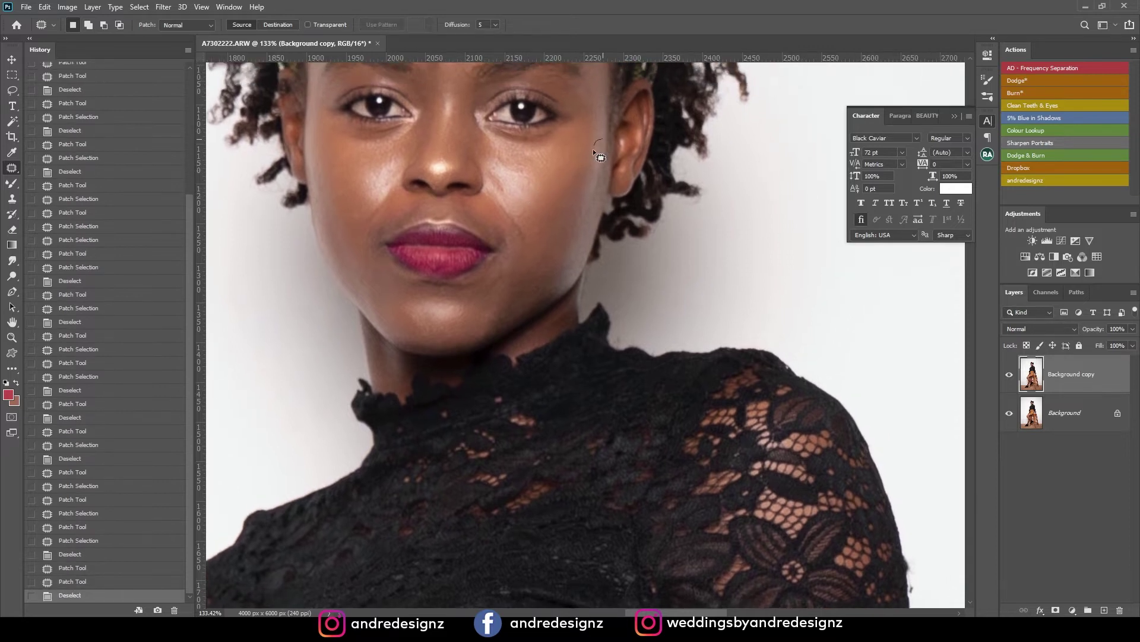
Patch the spot at the side of the face near the ear
left_click_drag(593, 150, 602, 141)
left_click_drag(597, 149, 590, 172)
key("ctrl+d")
Patch the dark blemishes below the knee and along the upper shin of the model's front leg
left_click_drag(490, 270, 588, 97)
left_click_drag(546, 440, 547, 107)
left_click_drag(557, 288, 562, 122)
scroll(558, 189, "down", 9)
left_click_drag(454, 500, 452, 451)
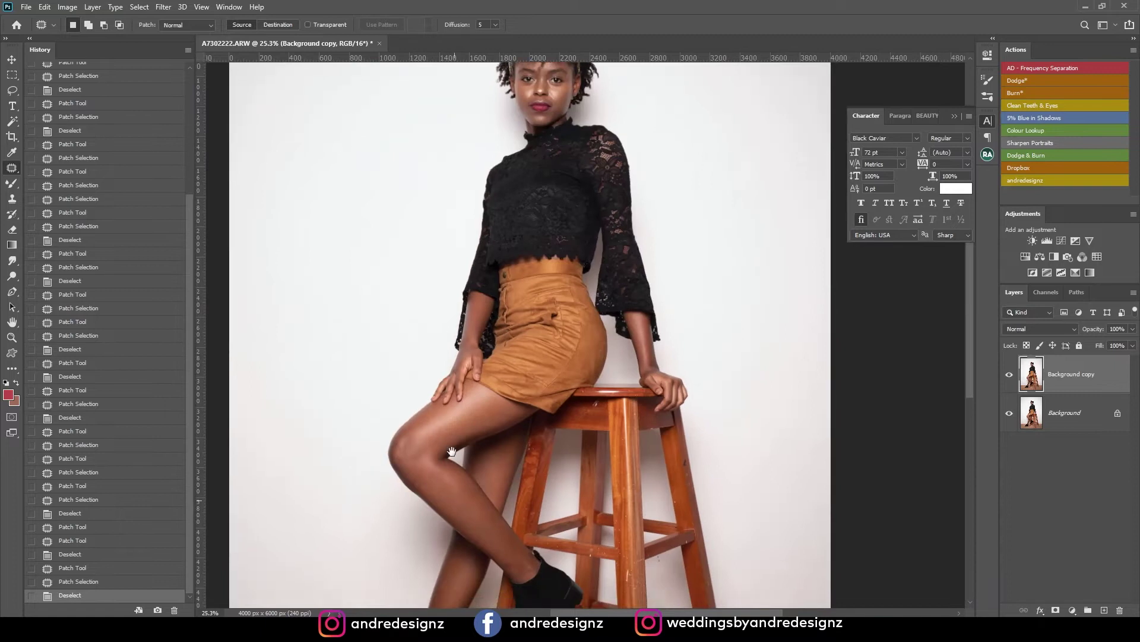
scroll(473, 299, "up", 6)
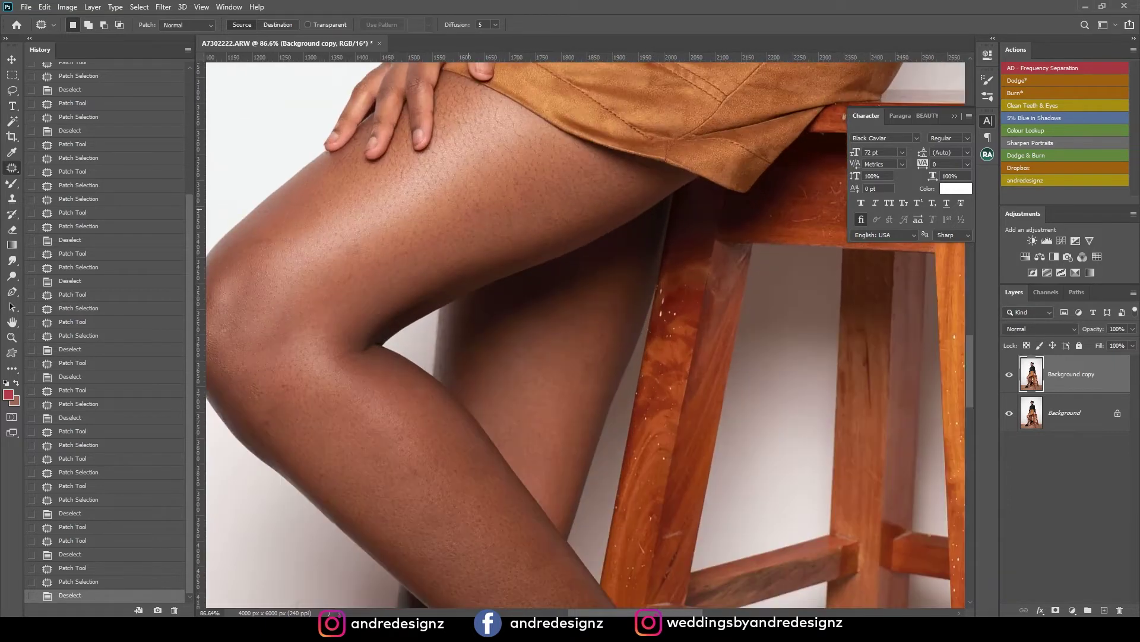
left_click_drag(361, 361, 508, 177)
left_click_drag(571, 304, 575, 285)
left_click_drag(571, 292, 581, 312)
key("ctrl+d")
left_click_drag(433, 269, 373, 172)
left_click_drag(371, 176, 398, 196)
key("ctrl+d")
left_click_drag(397, 116, 401, 123)
left_click_drag(400, 126, 425, 165)
Patch the remaining blemishes on the lower part of the model's shin
left_click_drag(510, 217, 353, 74)
mouse_move(587, 301)
left_mouse_down()
mouse_move(469, 178)
mouse_move(483, 208)
left_mouse_up()
key("ctrl+d")
mouse_move(486, 250)
left_mouse_down()
mouse_move(518, 251)
mouse_move(504, 257)
left_mouse_up()
mouse_move(504, 256)
left_mouse_down()
mouse_move(480, 223)
mouse_move(516, 257)
mouse_move(521, 242)
left_mouse_up()
key("ctrl+d")
mouse_move(521, 244)
left_mouse_down()
mouse_move(509, 230)
mouse_move(465, 272)
mouse_move(479, 256)
left_mouse_up()
key("ctrl+d")
left_click_drag(480, 255, 473, 231)
key("ctrl+d")
Patch the large white chip on the foot of the stool leg beside the model's boot
left_click_drag(442, 176, 545, 113)
left_click_drag(275, 370, 475, 171)
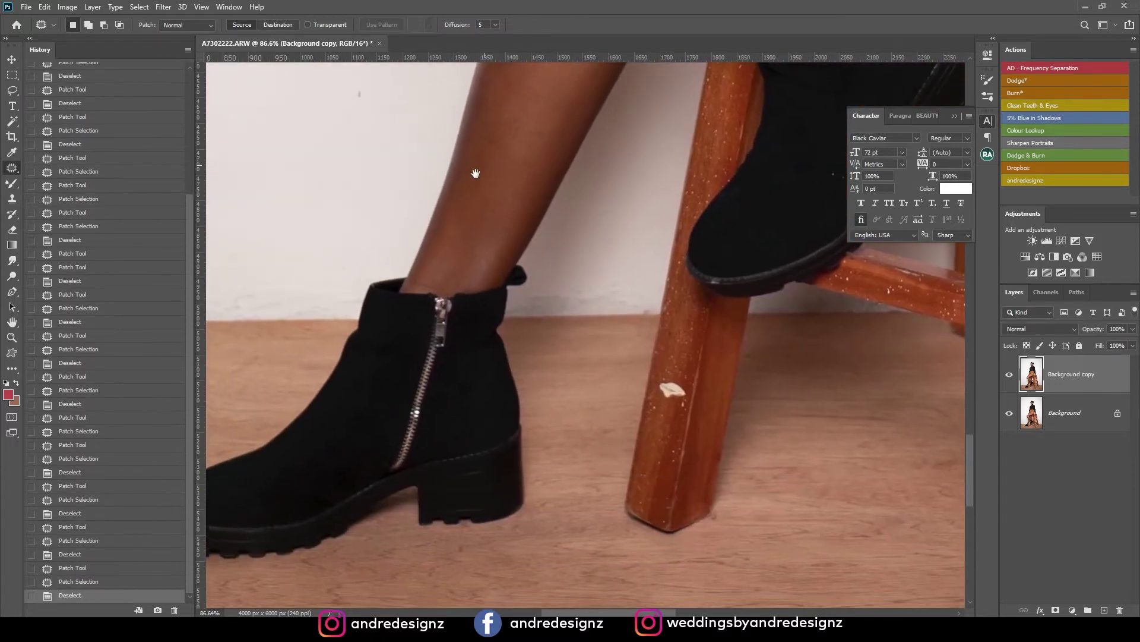
left_click_drag(710, 272, 577, 141)
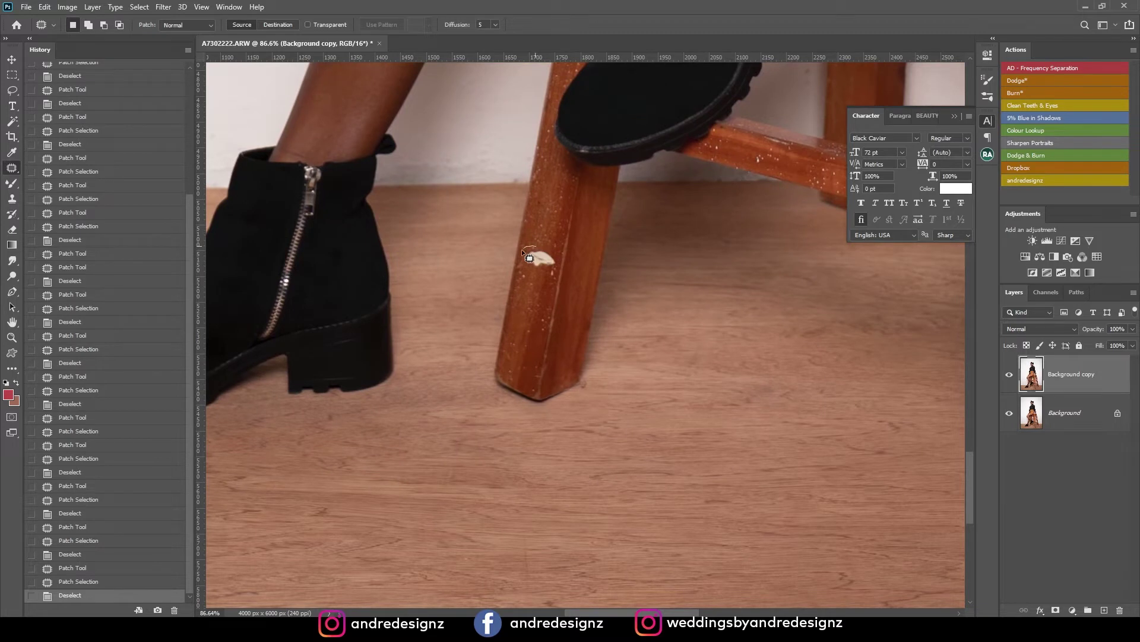
left_click_drag(558, 252, 536, 246)
left_click_drag(543, 260, 536, 285)
key("ctrl+d")
Patch the white chips and marks on the lower part of the stool's front leg
left_click_drag(660, 198, 421, 312)
left_click_drag(730, 157, 471, 233)
mouse_move(546, 244)
left_mouse_down()
mouse_move(532, 271)
mouse_move(552, 291)
mouse_move(550, 262)
left_mouse_up()
mouse_move(543, 270)
left_mouse_down()
mouse_move(539, 306)
mouse_move(541, 213)
left_mouse_up()
key("ctrl+d")
key("ctrl+d")
left_click_drag(534, 279, 551, 295)
mouse_move(542, 294)
left_mouse_down()
mouse_move(544, 321)
mouse_move(553, 286)
left_mouse_up()
key("ctrl+d")
left_click_drag(547, 289, 549, 312)
key("ctrl+d")
mouse_move(531, 288)
left_mouse_down()
mouse_move(505, 102)
mouse_move(521, 208)
left_mouse_up()
left_click_drag(551, 305, 550, 303)
left_click_drag(532, 292, 532, 357)
mouse_move(537, 278)
left_mouse_down()
mouse_move(522, 262)
mouse_move(528, 247)
left_mouse_up()
left_click_drag(523, 254, 525, 272)
key("ctrl+d")
Patch the marks higher up on the stool's legs
left_click_drag(512, 202, 406, 435)
left_click_drag(553, 144, 600, 336)
mouse_move(432, 362)
left_mouse_down()
mouse_move(424, 437)
mouse_move(427, 363)
left_mouse_up()
left_click_drag(435, 424, 439, 473)
key("ctrl+d")
mouse_move(606, 137)
left_mouse_down()
mouse_move(587, 328)
mouse_move(597, 345)
left_mouse_up()
mouse_move(609, 181)
left_mouse_down()
mouse_move(605, 208)
mouse_move(624, 181)
mouse_move(604, 188)
mouse_move(621, 206)
mouse_move(618, 183)
left_mouse_up()
key("ctrl+d")
mouse_move(611, 199)
left_mouse_down()
mouse_move(606, 233)
mouse_move(622, 266)
left_mouse_up()
key("ctrl+d")
key("ctrl+d")
left_click_drag(625, 271, 596, 260)
key("ctrl+d")
Patch the white scratch on the stool's wooden apron just under the seat
left_click_drag(529, 174, 632, 386)
mouse_move(471, 258)
left_mouse_down()
mouse_move(461, 259)
mouse_move(555, 367)
left_mouse_up()
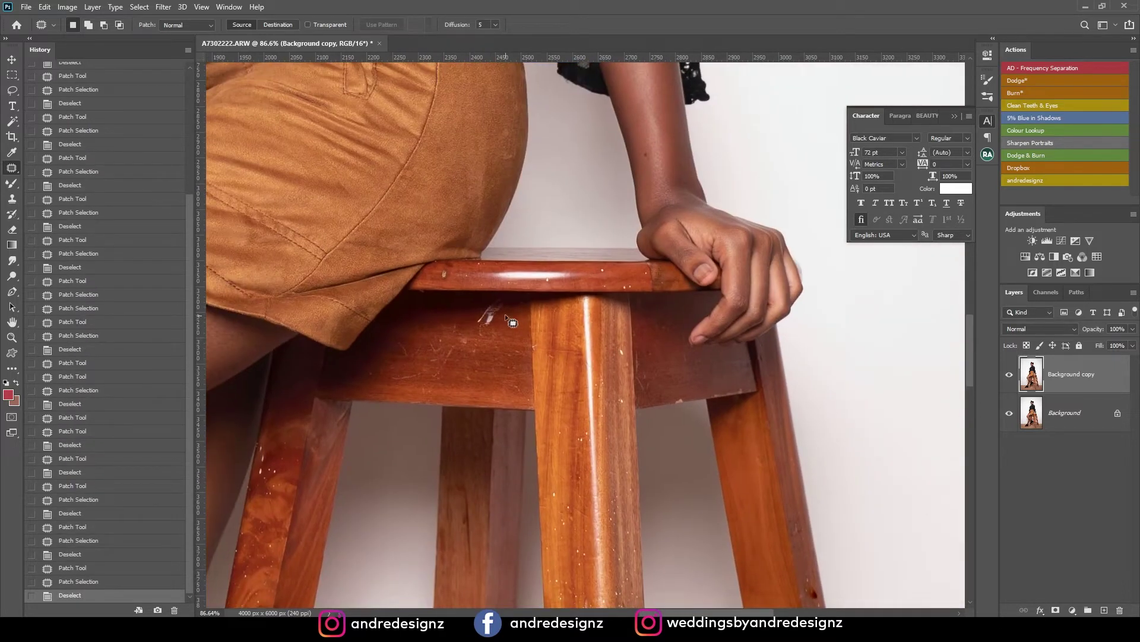
left_click_drag(468, 326, 502, 307)
left_click_drag(490, 318, 498, 346)
key("ctrl+d")
Patch the white paint specks near the top of the stool leg behind the model's knee
left_click_drag(405, 368, 558, 259)
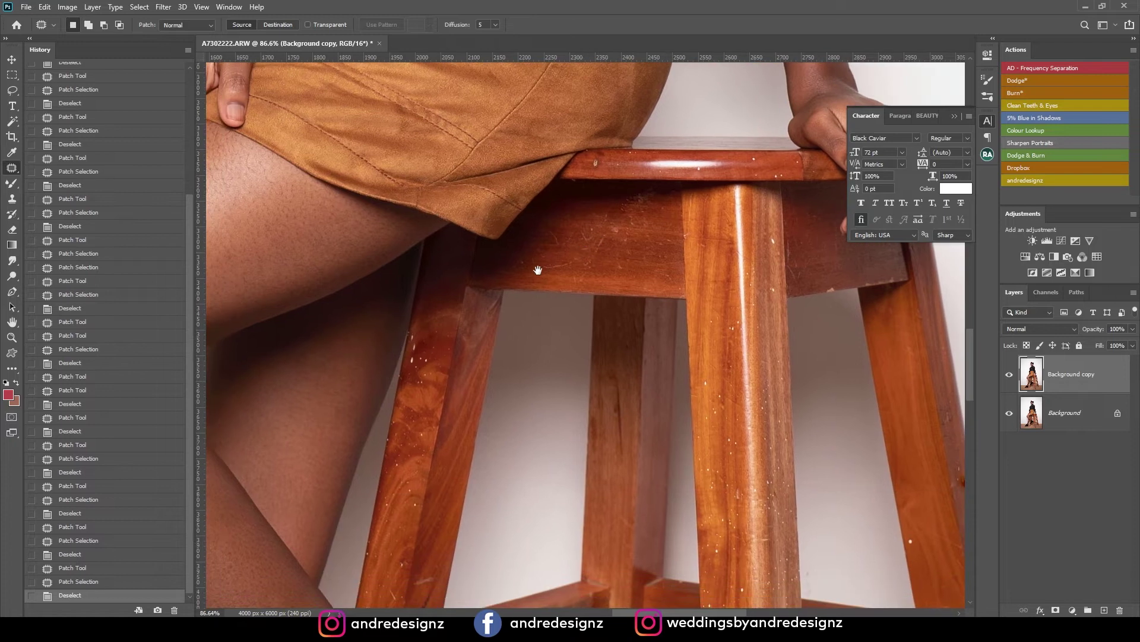
mouse_move(418, 337)
left_mouse_down()
mouse_move(408, 367)
mouse_move(426, 353)
mouse_move(431, 399)
mouse_move(479, 256)
left_mouse_up()
key("ctrl+d")
Patch the scuffed mark on the stool's front crossbar above the raised boot
left_click_drag(513, 406, 461, 260)
left_click_drag(543, 368, 453, 242)
mouse_move(541, 284)
left_mouse_down()
mouse_move(538, 302)
mouse_move(547, 290)
mouse_move(584, 298)
left_mouse_up()
key("ctrl+d")
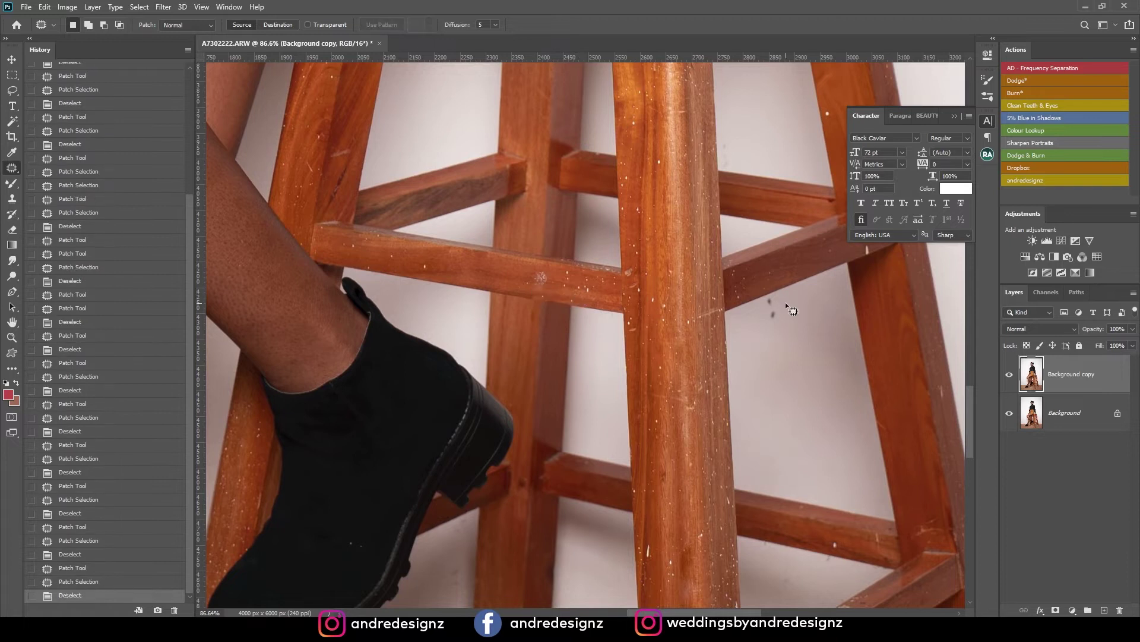
Patch the dark specks on the wall visible below the stool's side crossbar
mouse_move(776, 298)
left_mouse_down()
mouse_move(762, 303)
mouse_move(788, 316)
mouse_move(792, 367)
left_mouse_up()
key("ctrl+d")
mouse_move(728, 350)
left_mouse_down()
mouse_move(672, 151)
mouse_move(645, 106)
left_mouse_up()
left_click_drag(553, 282, 497, 122)
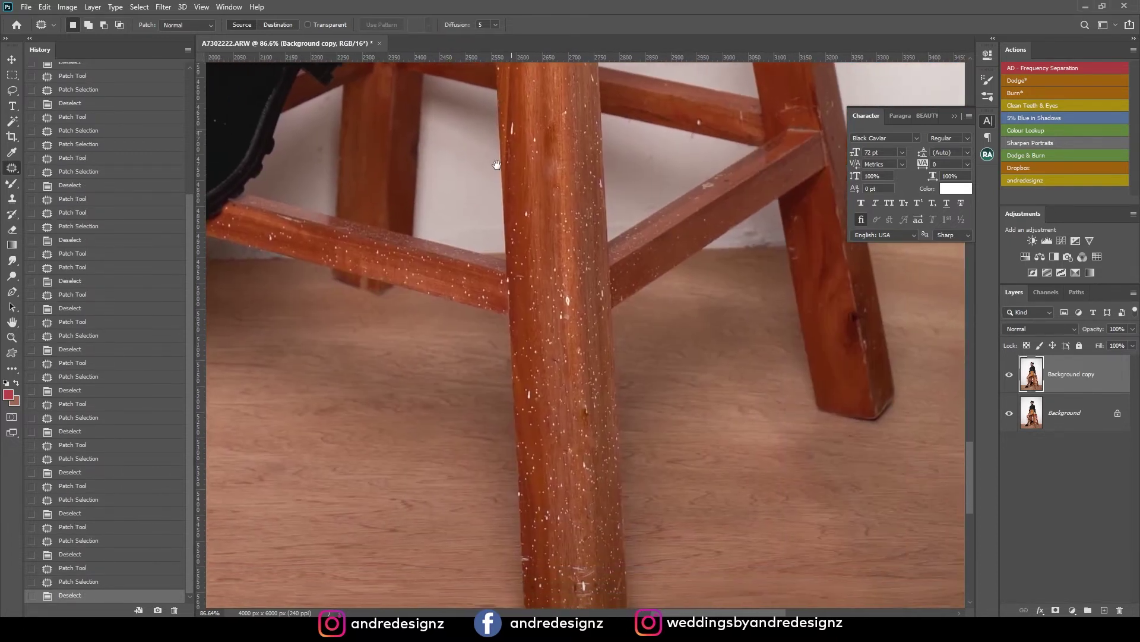
Patch the marks on the white wall just above the floor, between the stool and the photo's right edge
left_click_drag(510, 250, 523, 91)
left_click_drag(736, 110, 417, 381)
left_click_drag(465, 250, 385, 222)
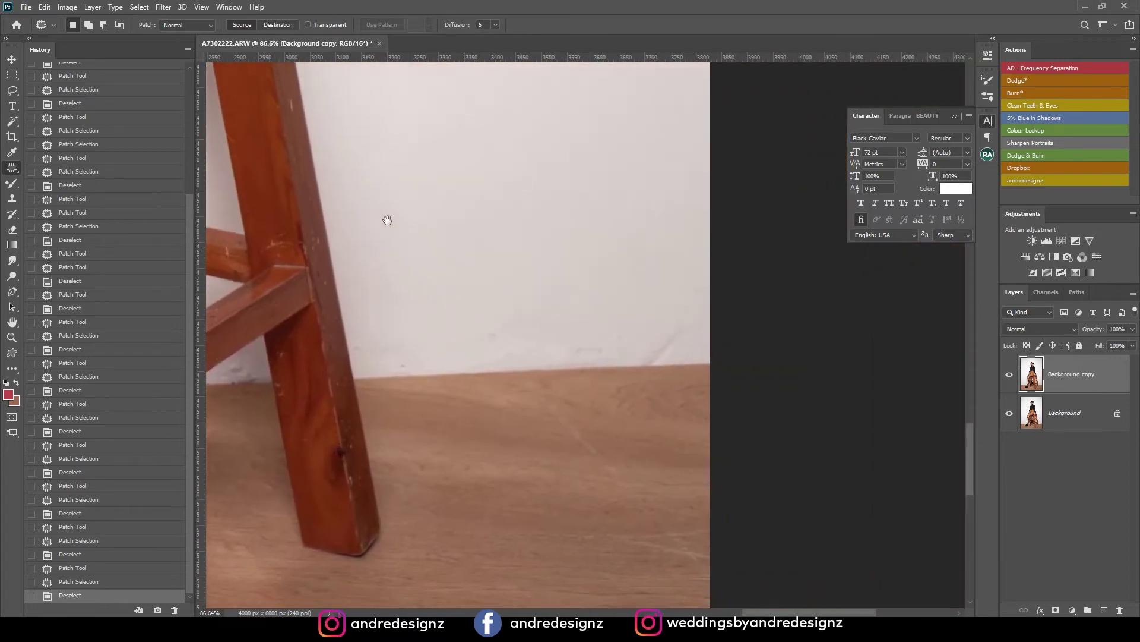
left_click_drag(591, 299, 561, 287)
left_click_drag(591, 277, 506, 289)
left_click_drag(577, 295, 588, 278)
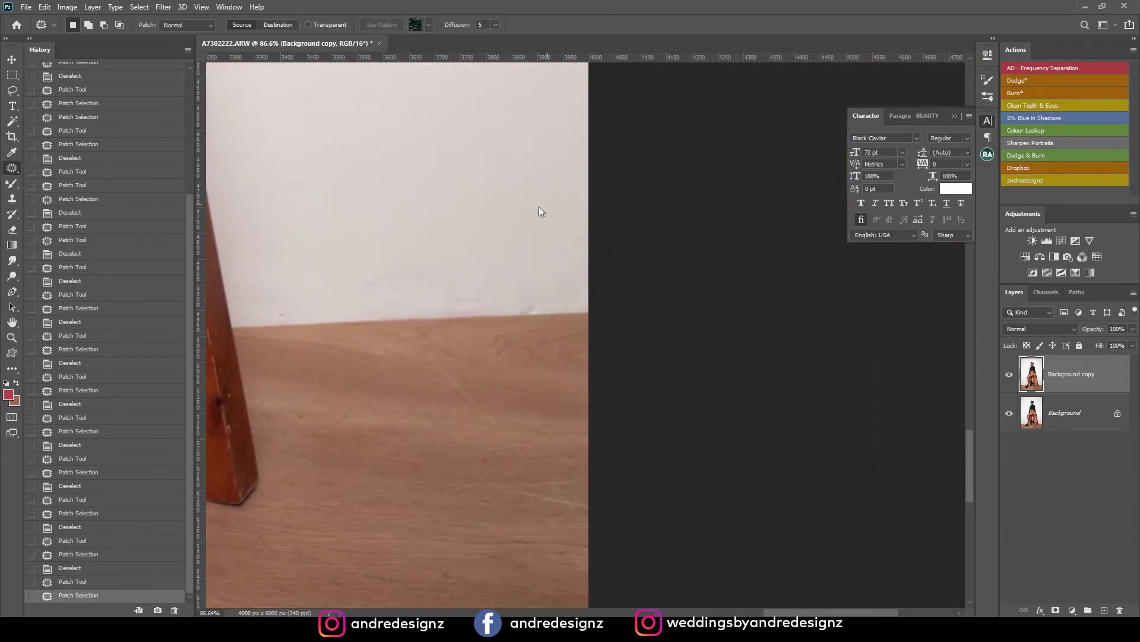
Patch the white specks on the stool's front leg, level with the raised boot and above the lower crossbars
scroll(565, 337, "down", 5)
scroll(566, 345, "down", 4)
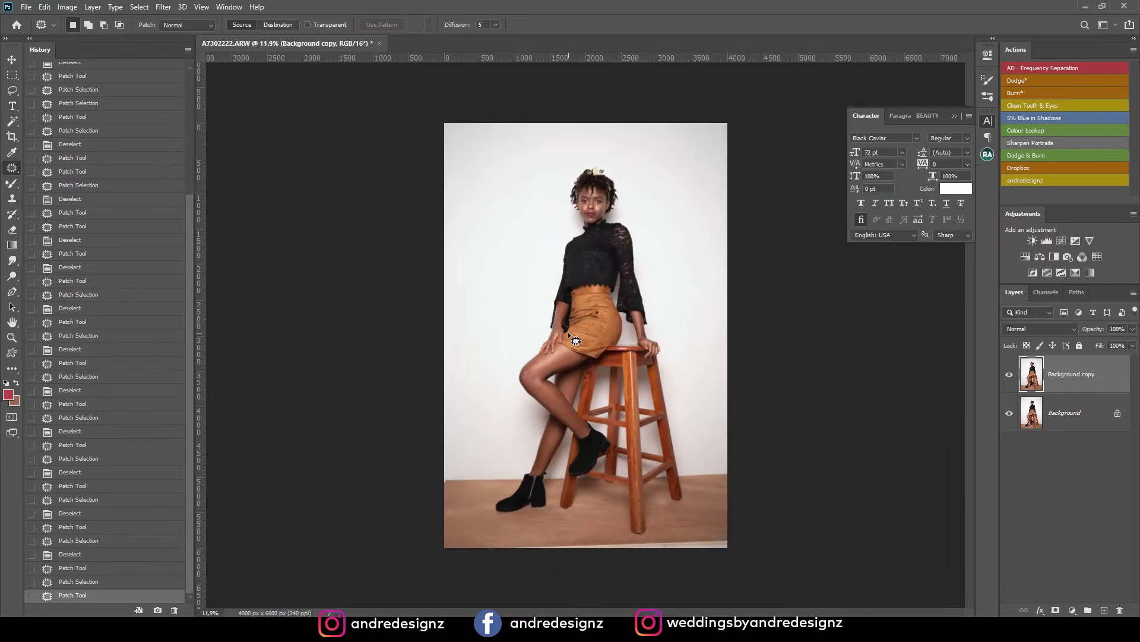
scroll(633, 241, "up", 3)
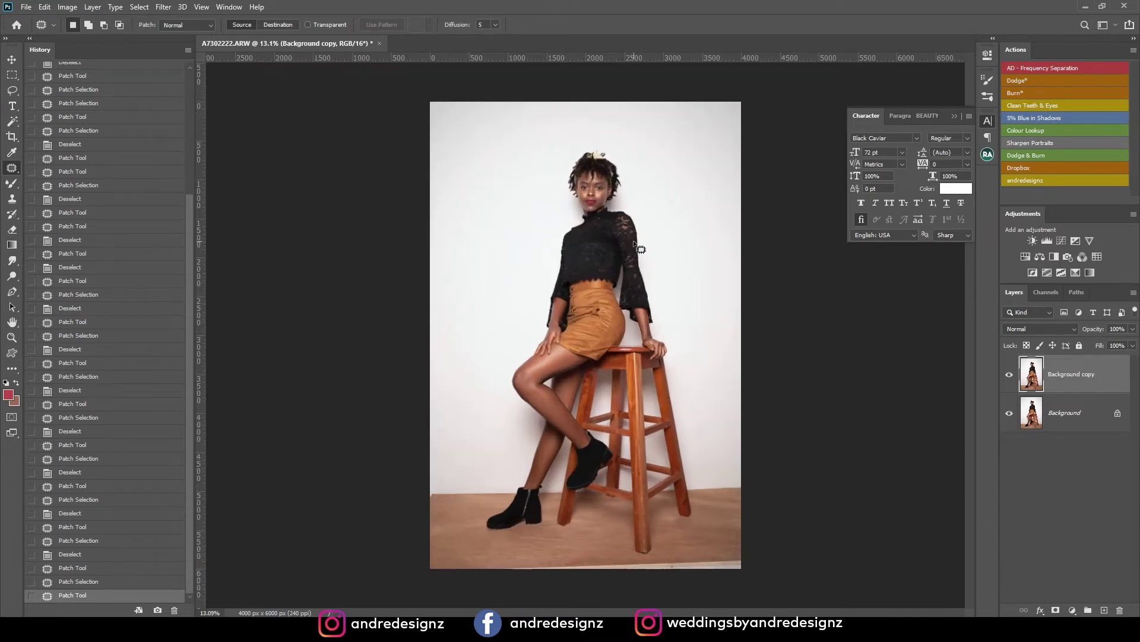
scroll(648, 241, "down", 2)
scroll(665, 515, "up", 6)
left_click_drag(676, 525, 672, 267)
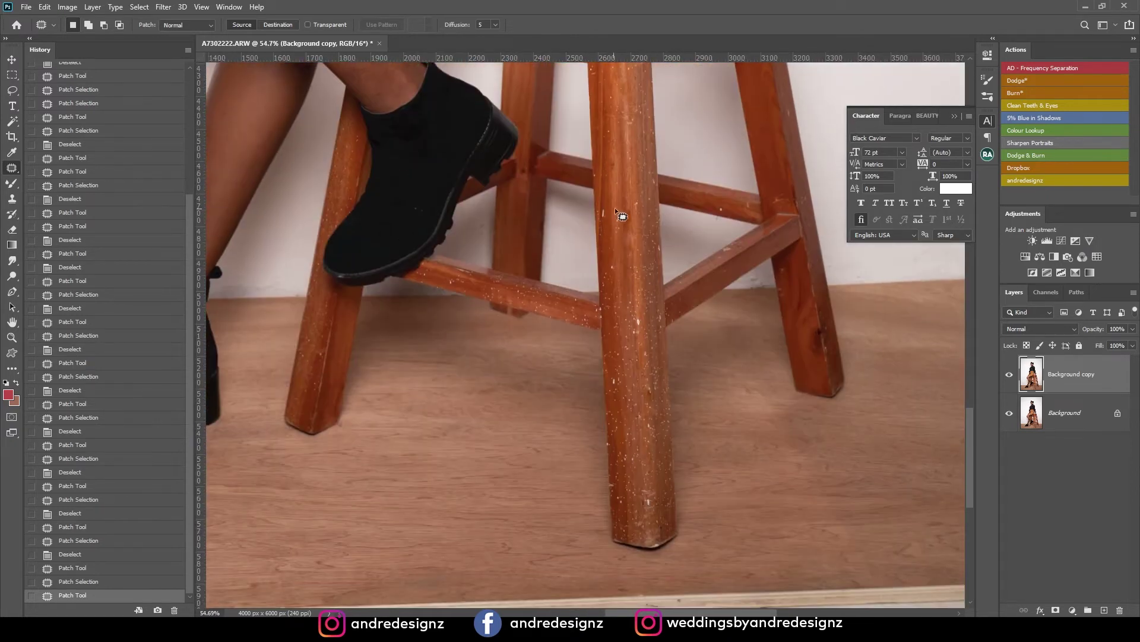
mouse_move(600, 209)
left_mouse_down()
mouse_move(616, 266)
mouse_move(633, 231)
left_mouse_up()
key("ctrl+d")
left_click_drag(632, 226, 630, 239)
left_click(618, 234)
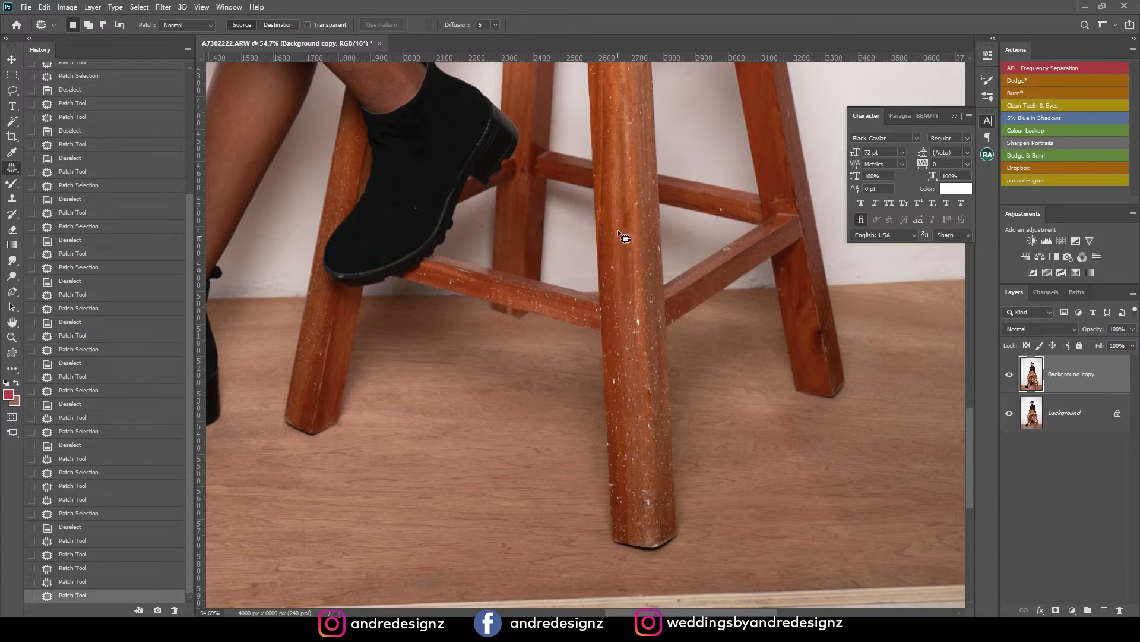
scroll(618, 231, "down", 8)
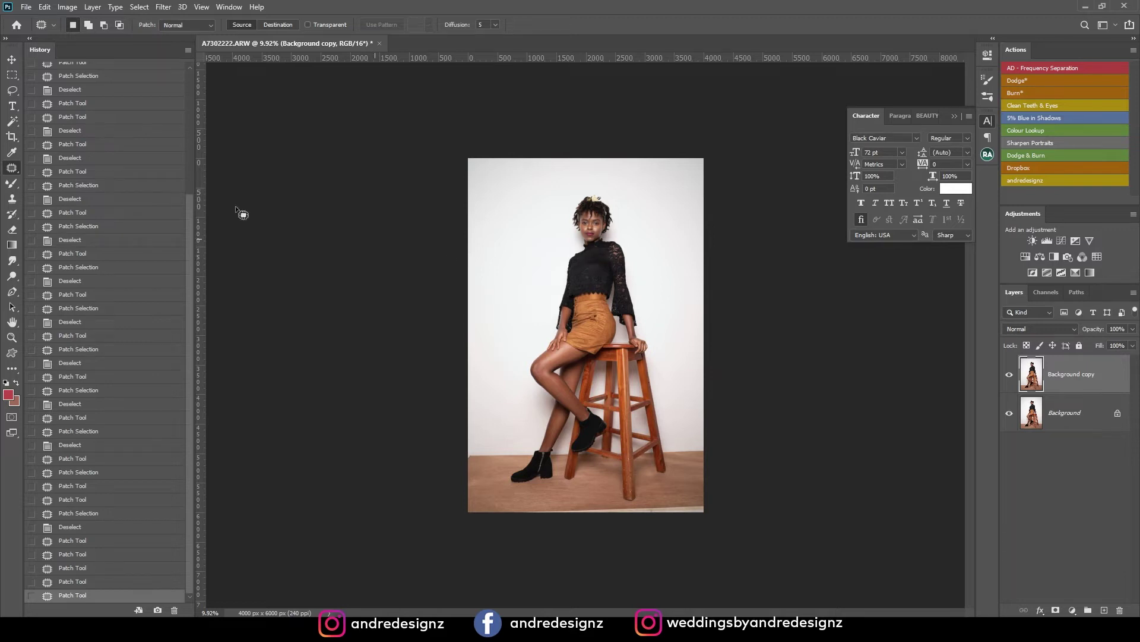
left_click(12, 138)
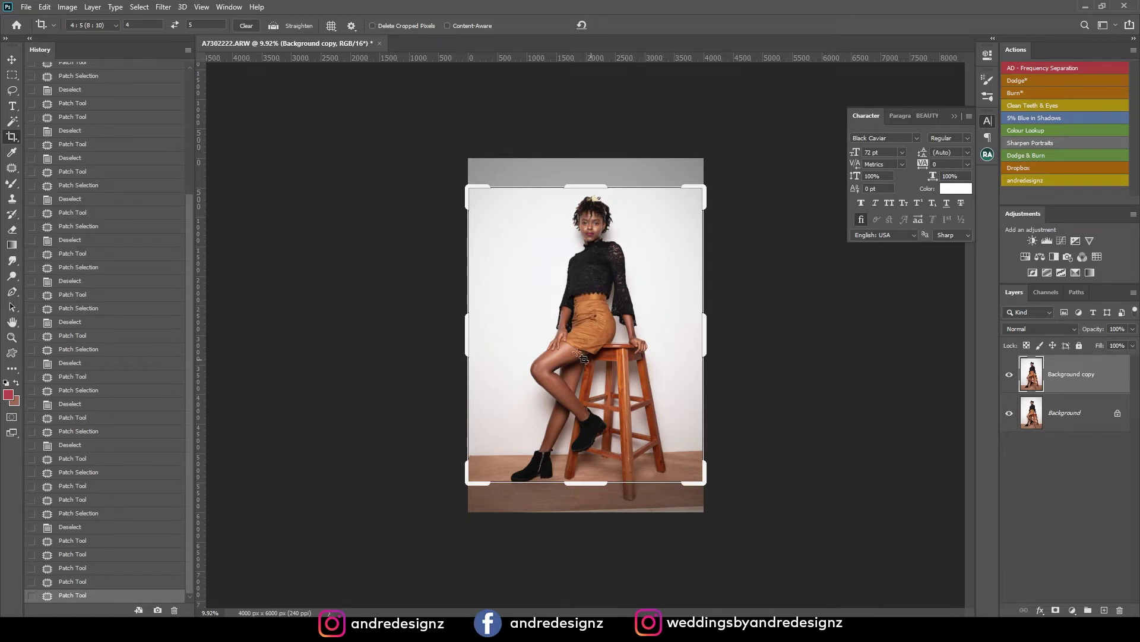
left_click(12, 60)
Duplicate the whole image as "A7302222 copy" and dock its window beside the original document
left_click_drag(292, 44, 307, 76)
right_click(308, 77)
left_click(321, 87)
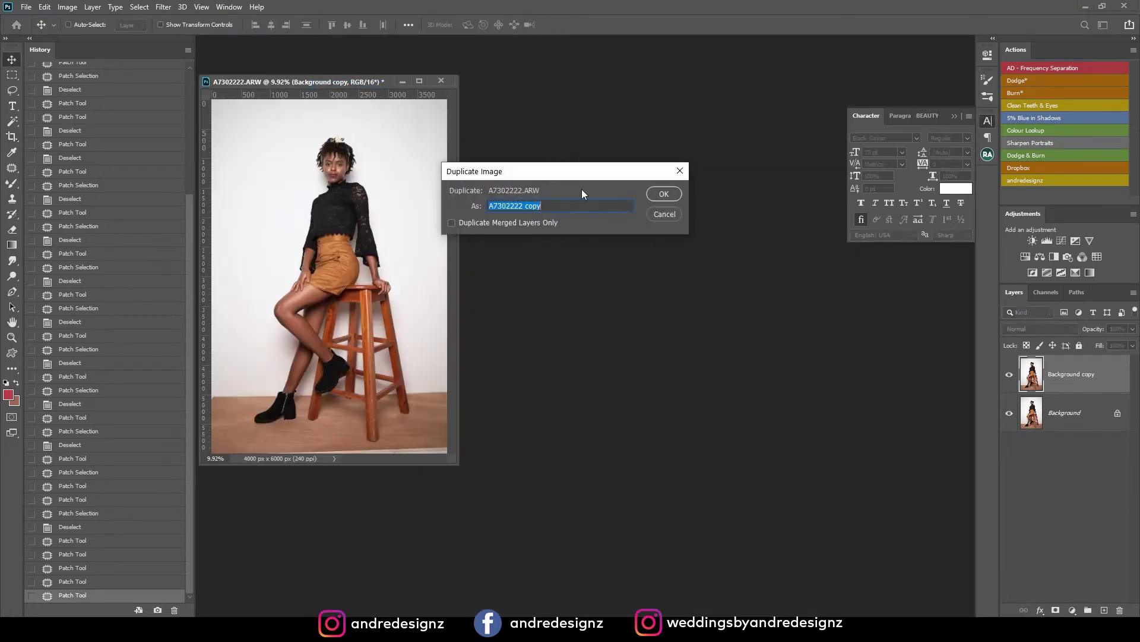
left_click(663, 194)
left_click_drag(356, 81, 364, 41)
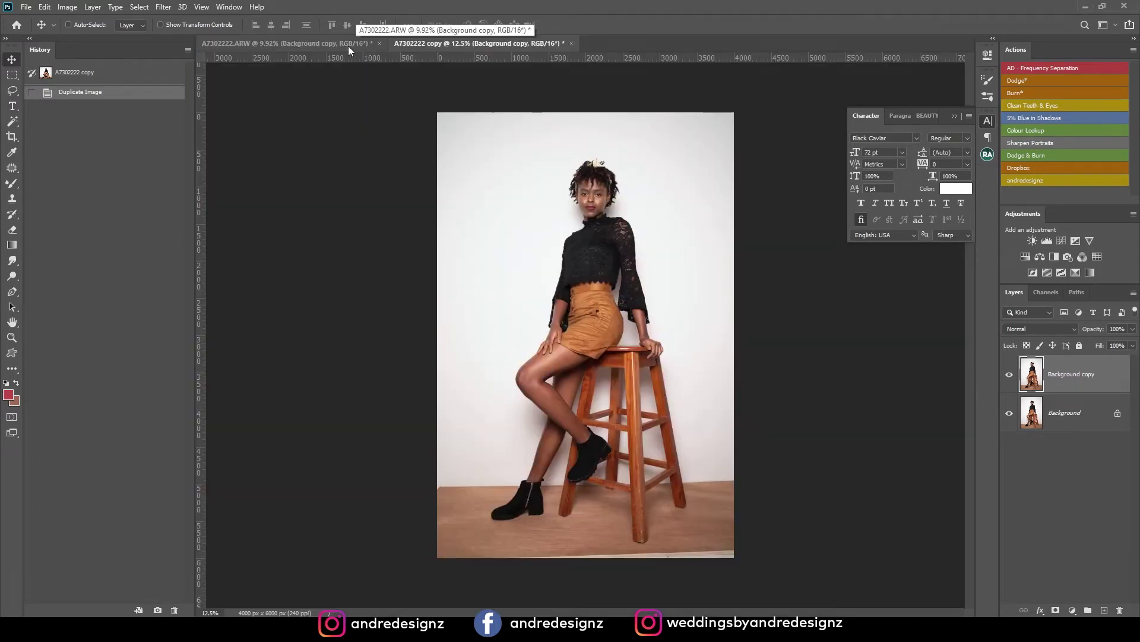
Crop the original A7302222.ARW document to a 4:5 (8:10) ratio at full image width
left_click(348, 45)
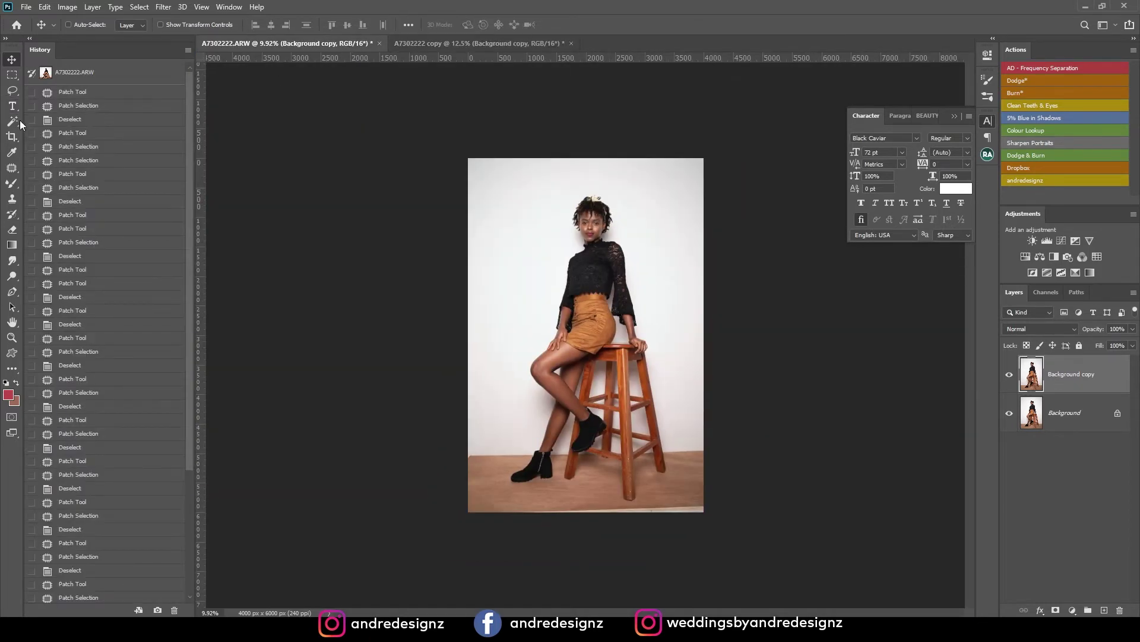
left_click(12, 137)
left_click(104, 25)
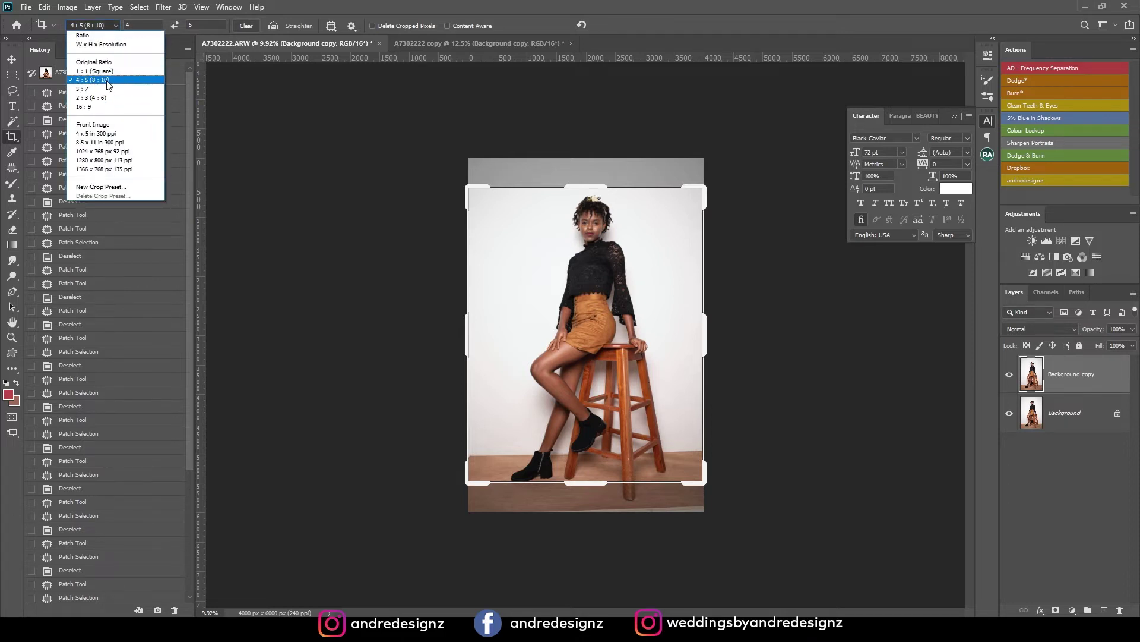
left_click(109, 81)
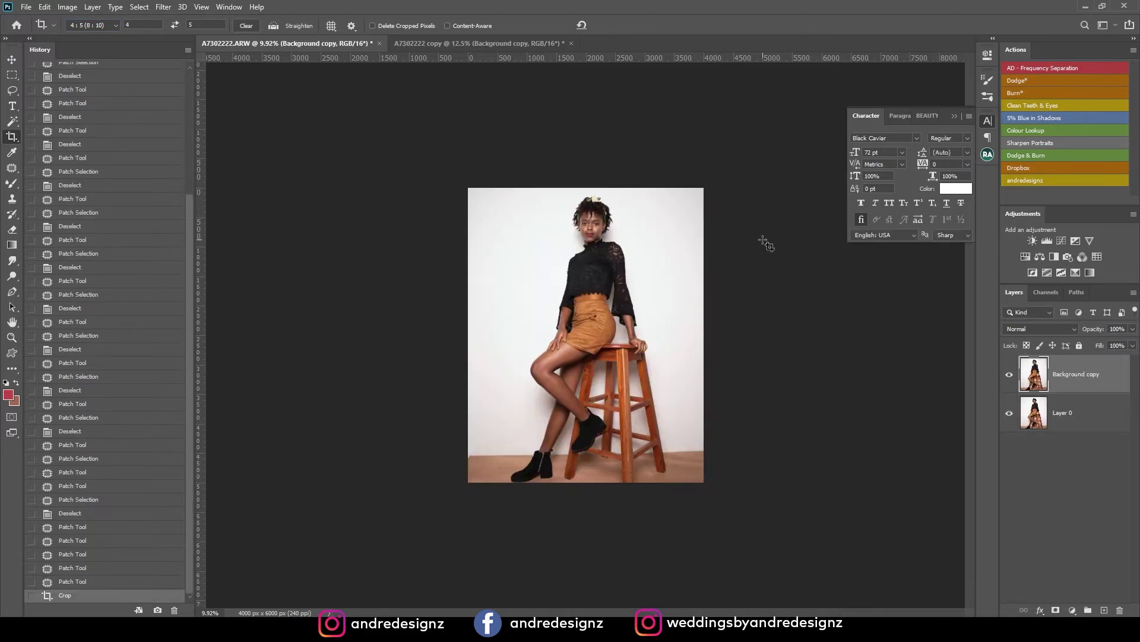
Copy the uncropped Background copy layer from "A7302222 copy" into the cropped document, centred over the existing image
left_click(457, 46)
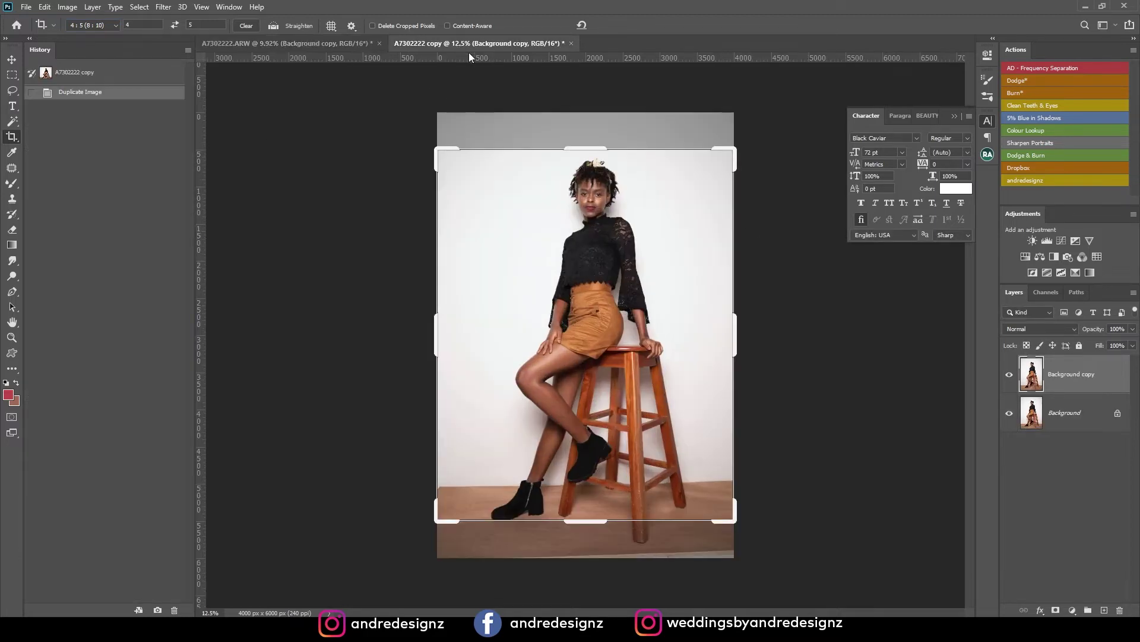
left_click(11, 61)
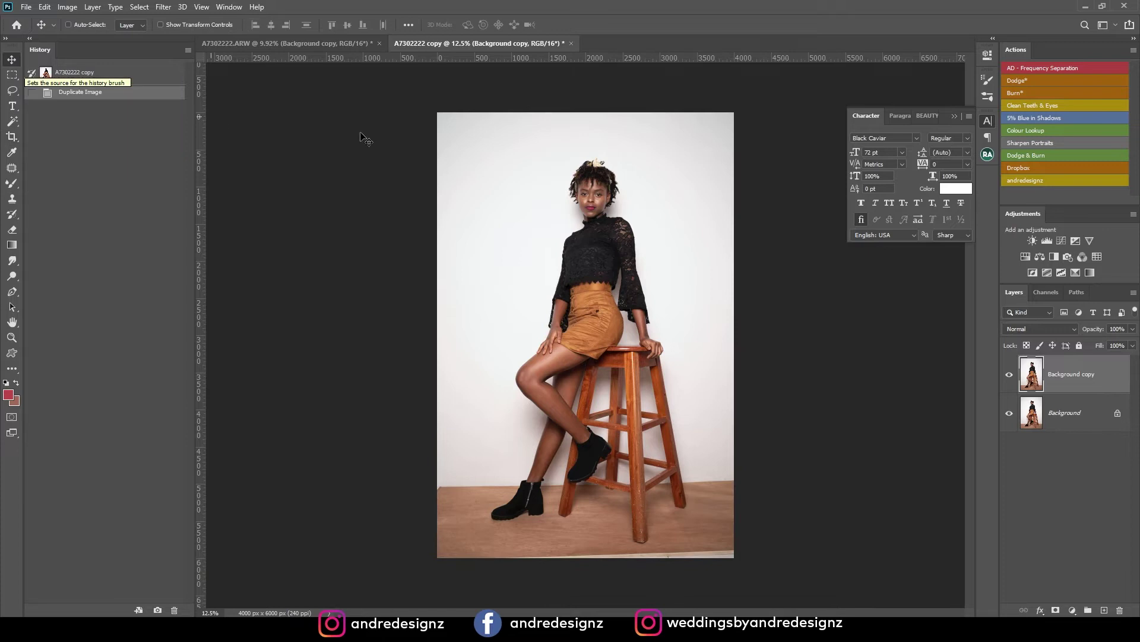
left_click_drag(565, 145, 489, 218)
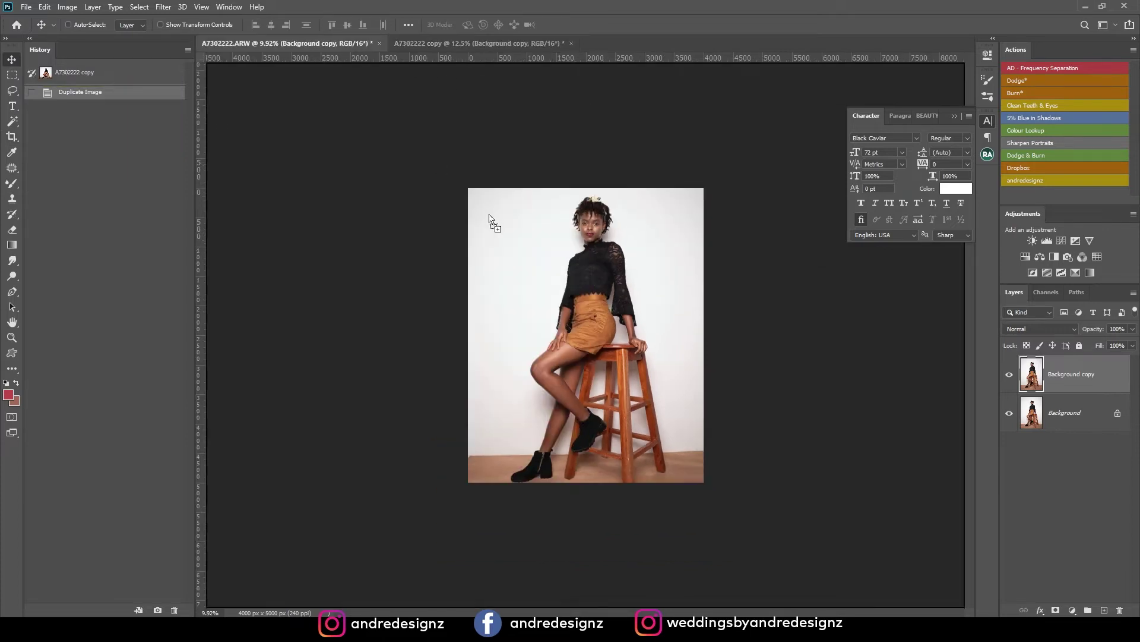
left_click_drag(579, 291, 579, 291)
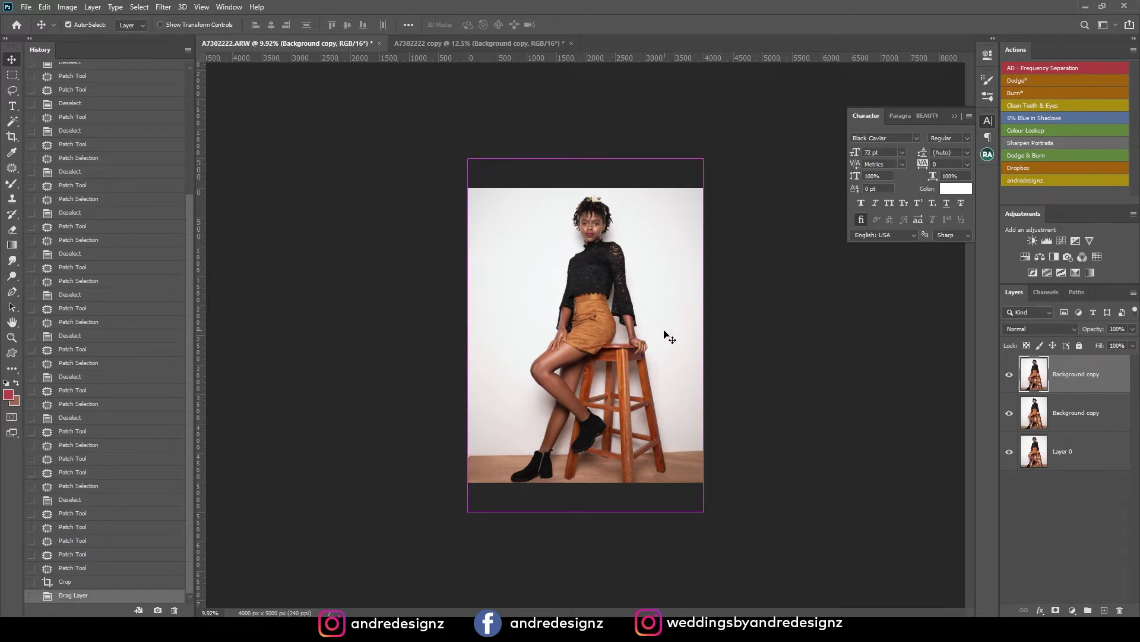
Scale the uncropped top layer about its centre to 87.60% so the model and the whole stool fit the canvas
key("ctrl+t")
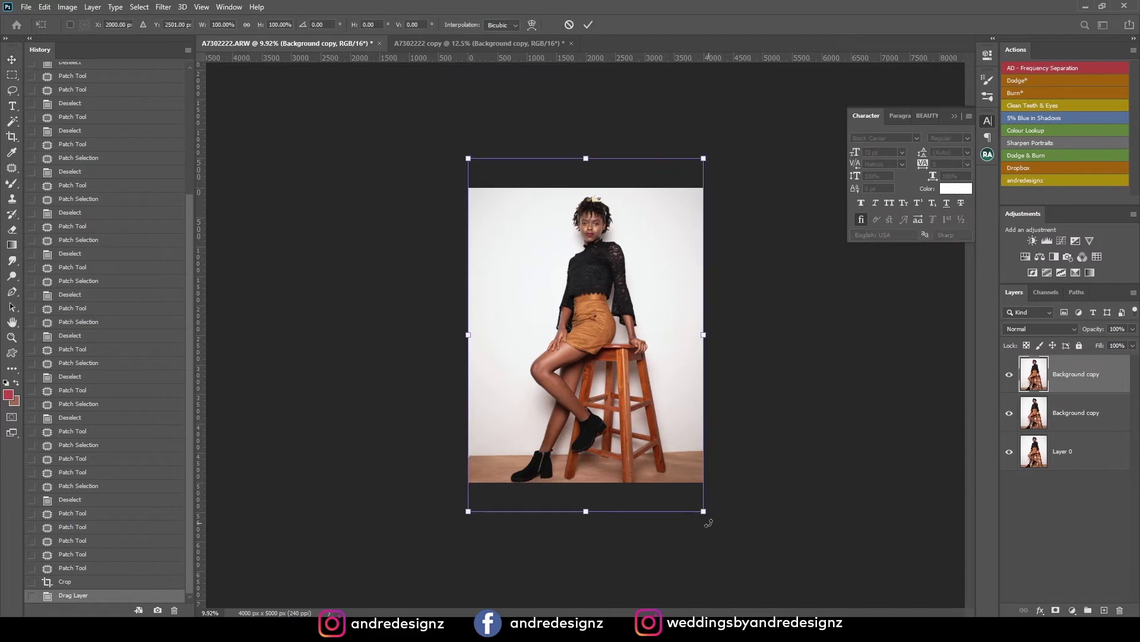
left_click_drag(706, 512, 694, 492)
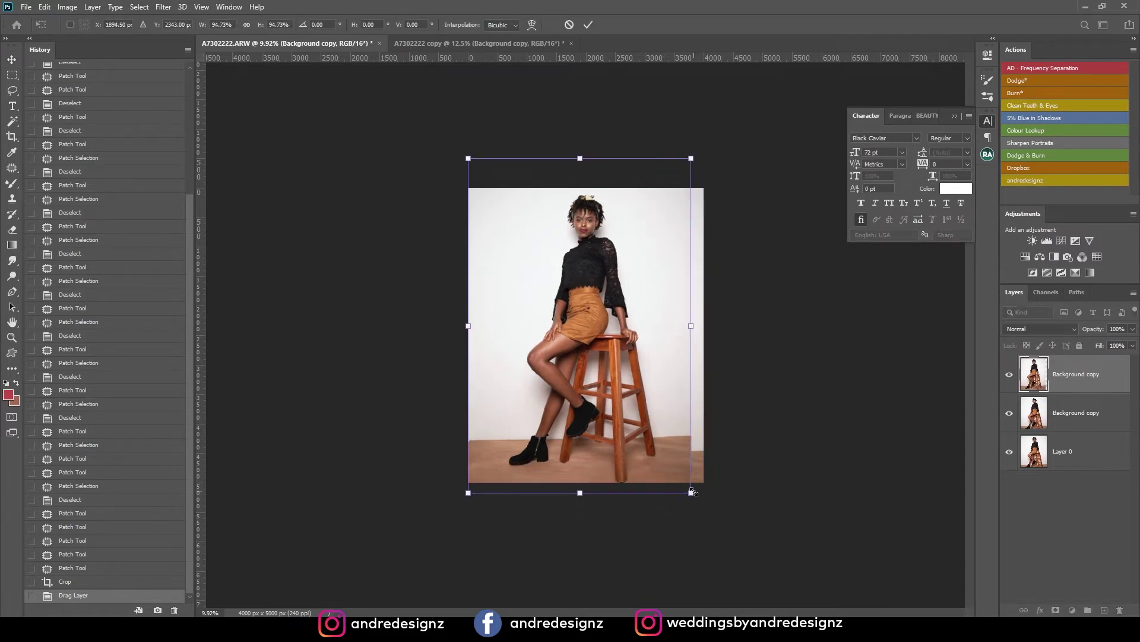
key("ctrl+z")
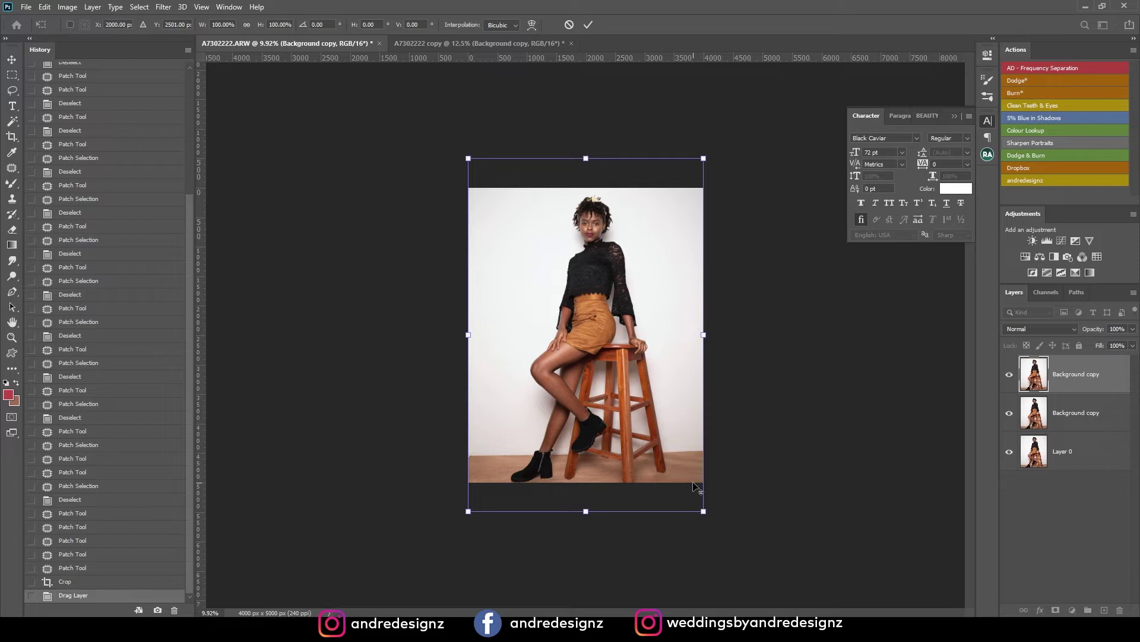
left_click_drag(703, 511, 690, 488)
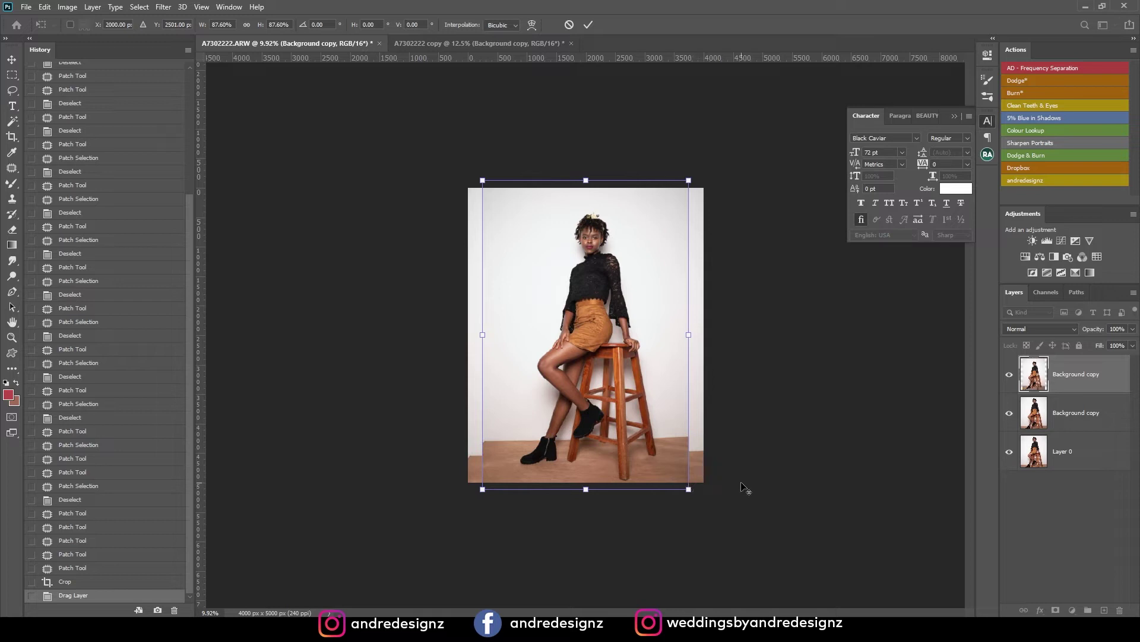
key("Return")
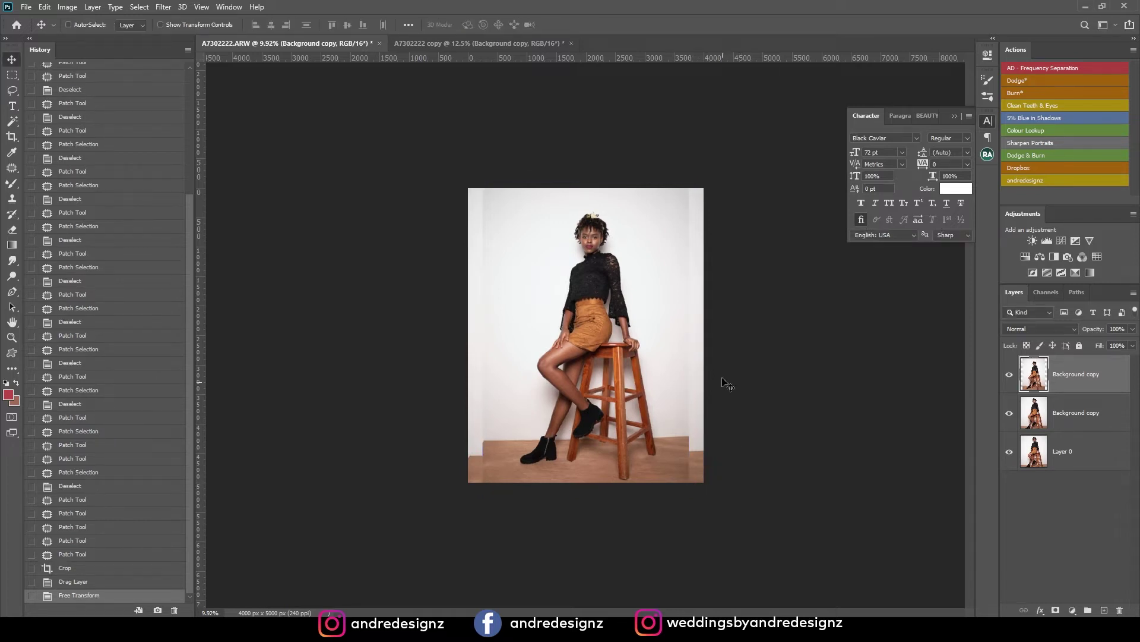
Select a full-height strip along the image's left side and stretch it outward to 187.66% width to cover the gap
scroll(556, 289, "up", 1)
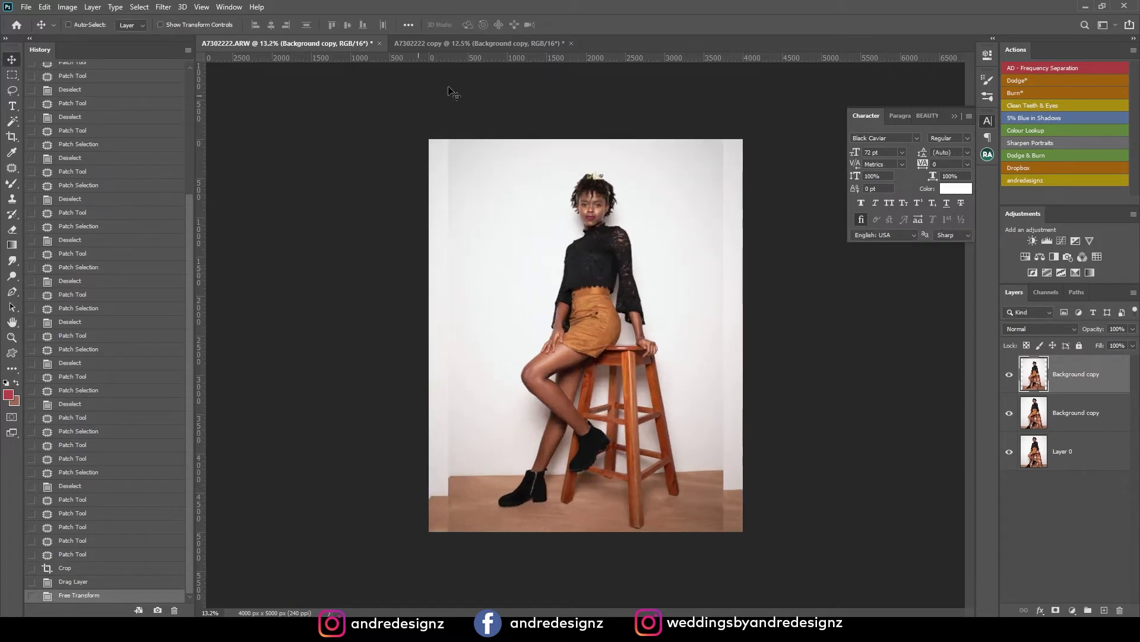
left_click(12, 77)
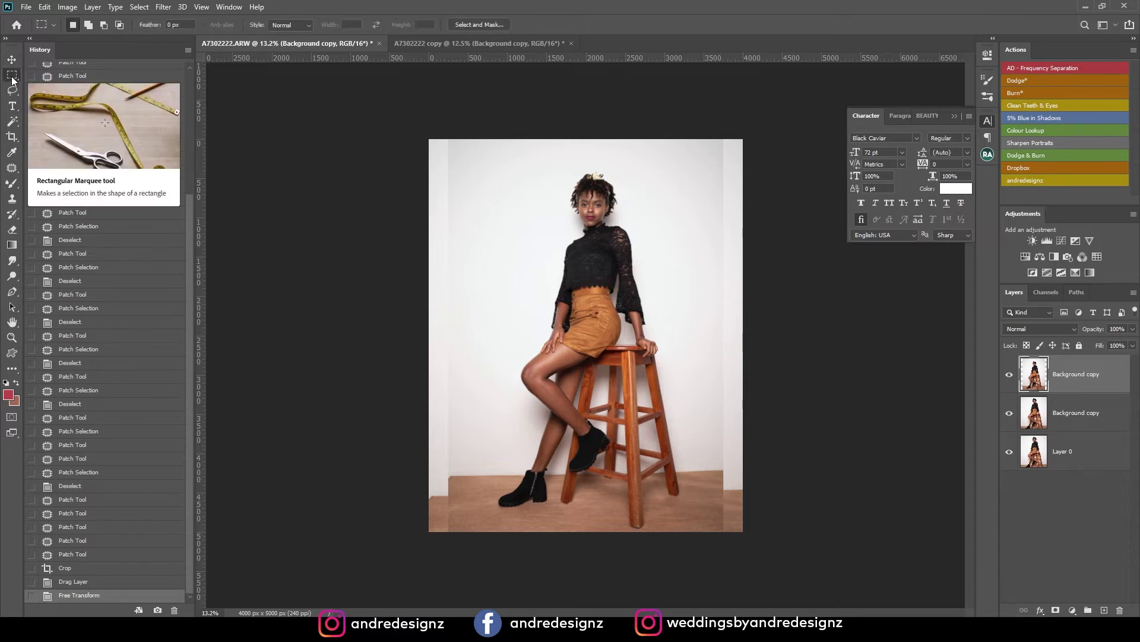
left_click_drag(429, 119, 492, 592)
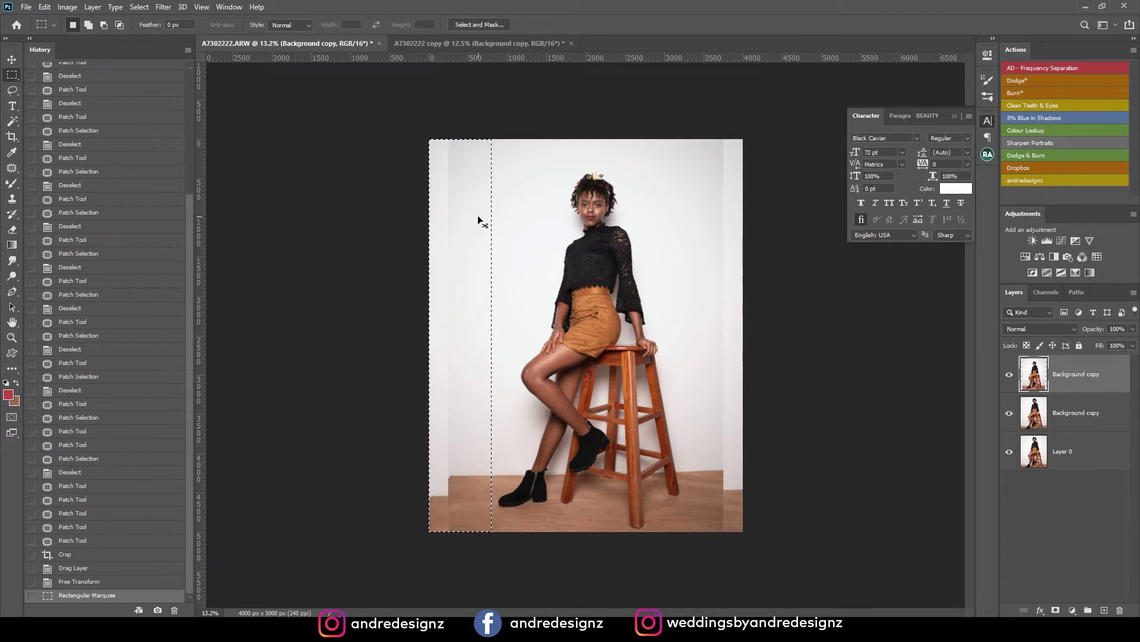
key("ctrl+t")
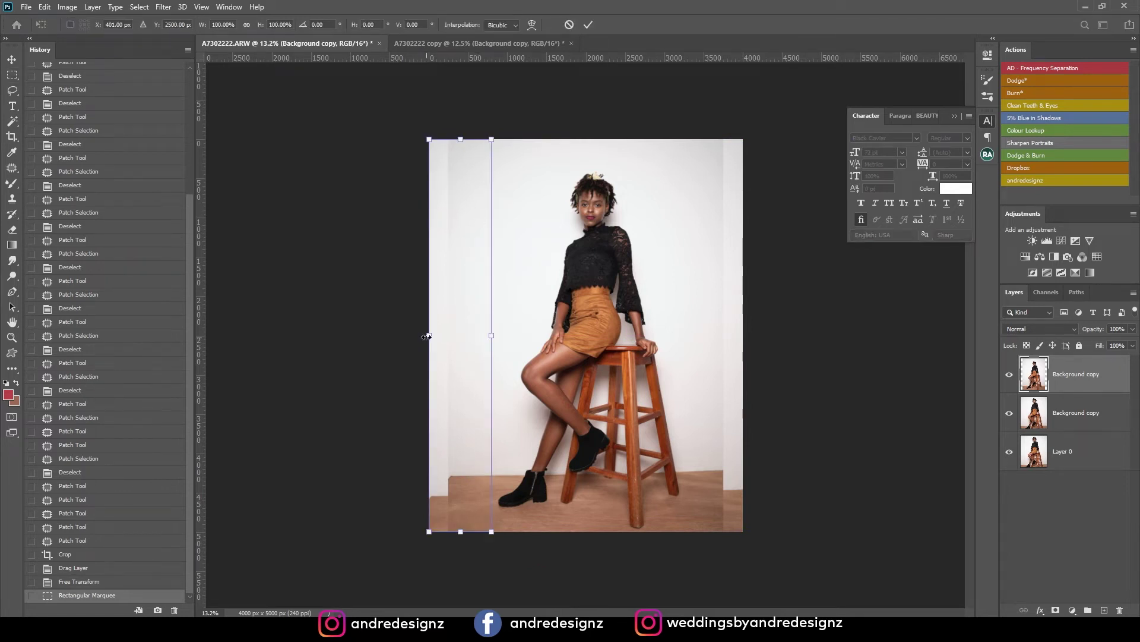
left_click_drag(420, 336, 365, 336)
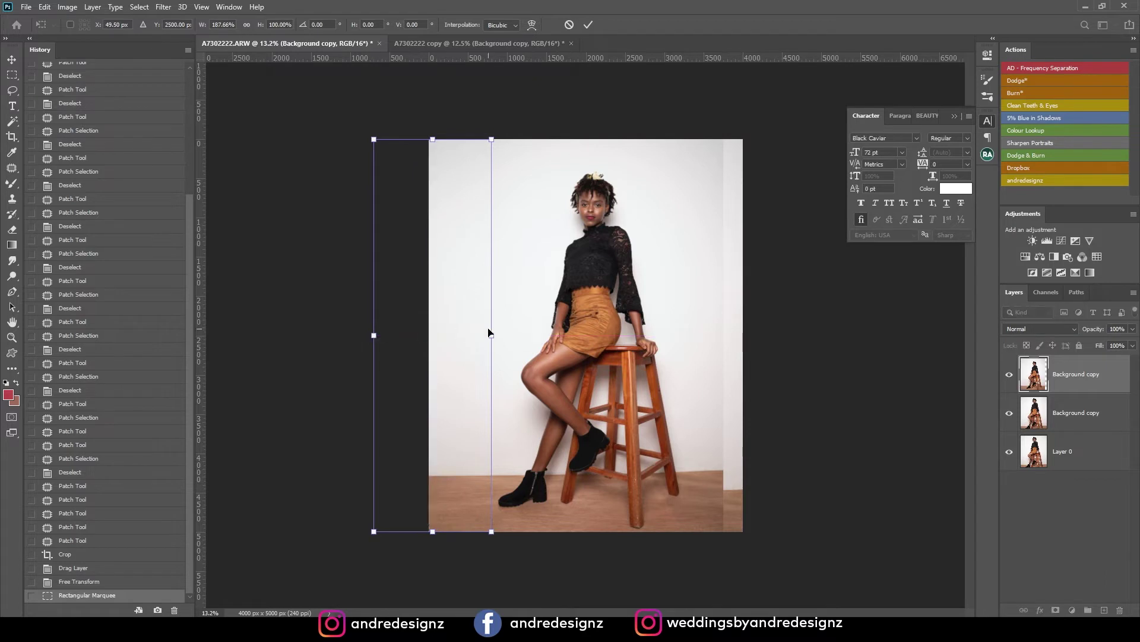
key("Return")
Select a full-height strip along the image's right side, stretch it outward past the canvas edge, and deselect
left_click_drag(677, 123, 835, 586)
mouse_move(720, 410)
left_mouse_down()
mouse_move(746, 394)
mouse_move(735, 415)
left_mouse_up()
key("ctrl+t")
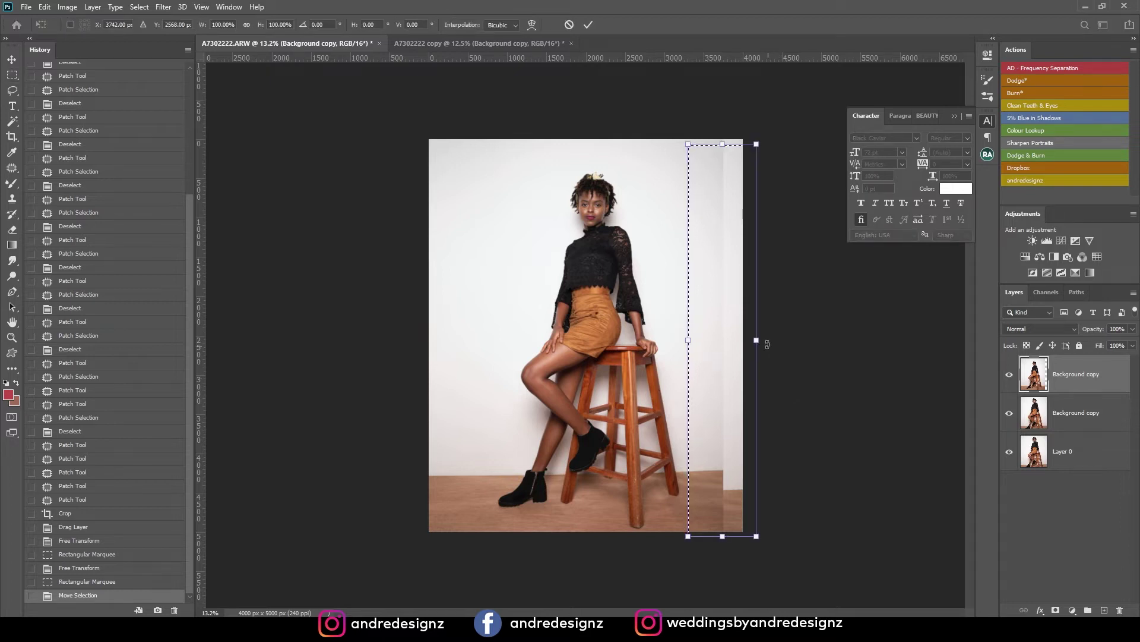
left_click_drag(756, 340, 861, 347)
key("Return")
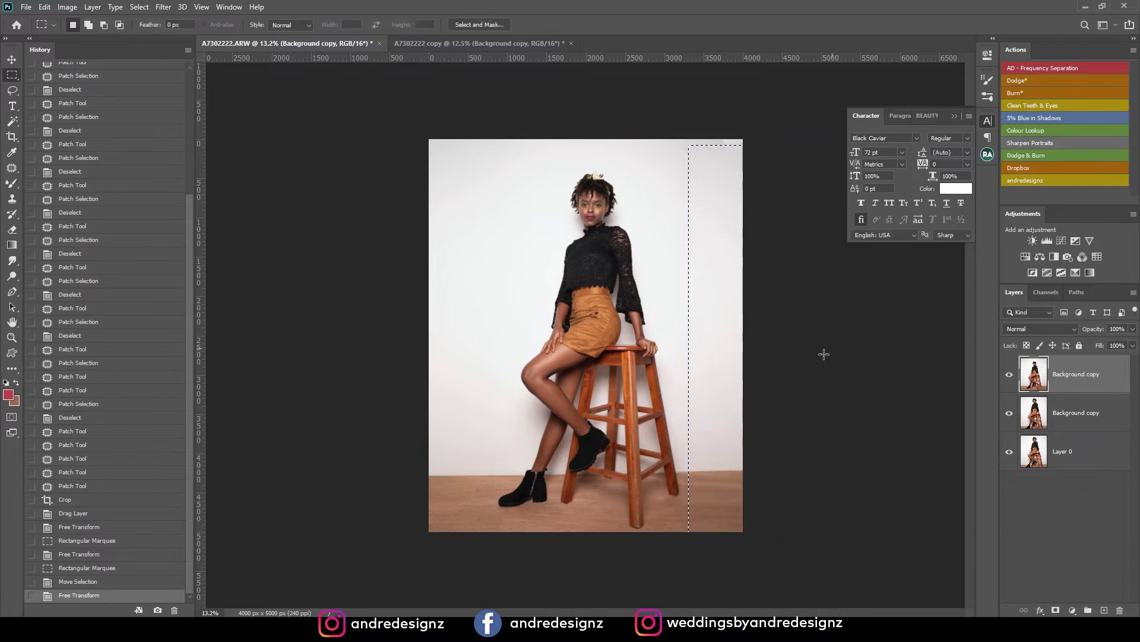
key("ctrl+d")
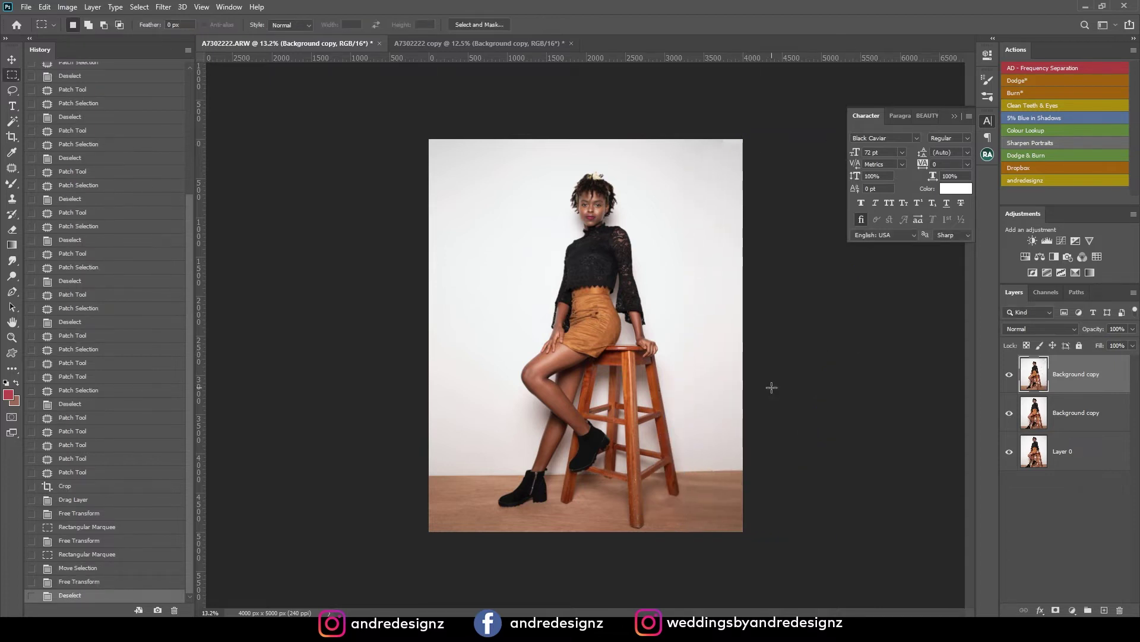
Place a horizontal guide along the line where the wall meets the floor
mouse_move(560, 59)
left_mouse_down()
mouse_move(567, 110)
mouse_move(574, 56)
left_mouse_up()
key("r")
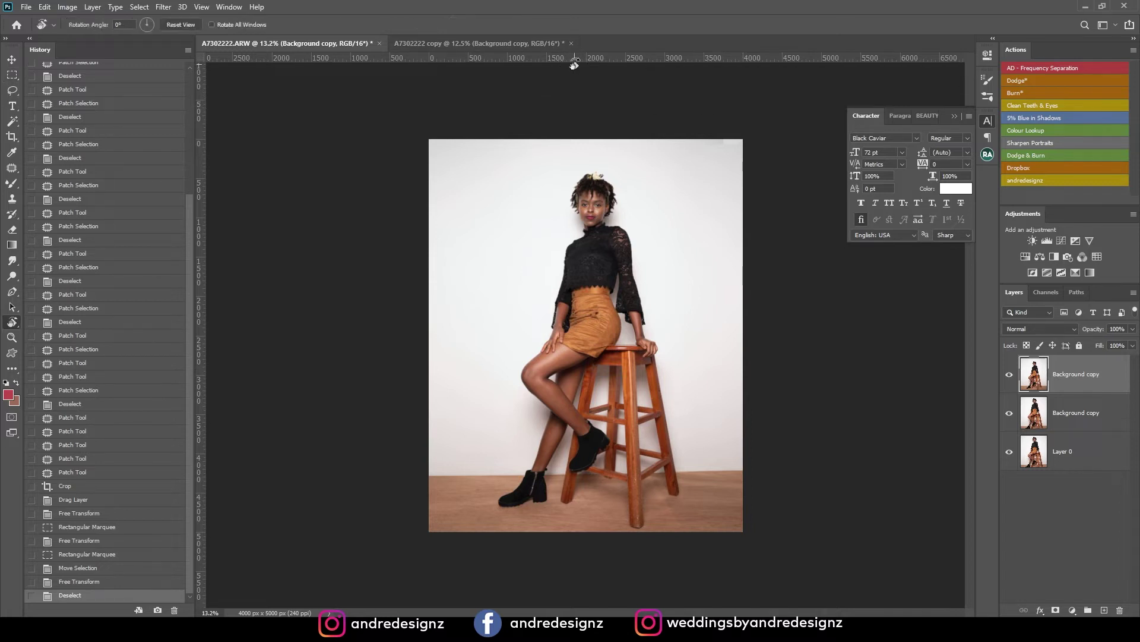
left_click(12, 61)
key("r")
left_click(12, 60)
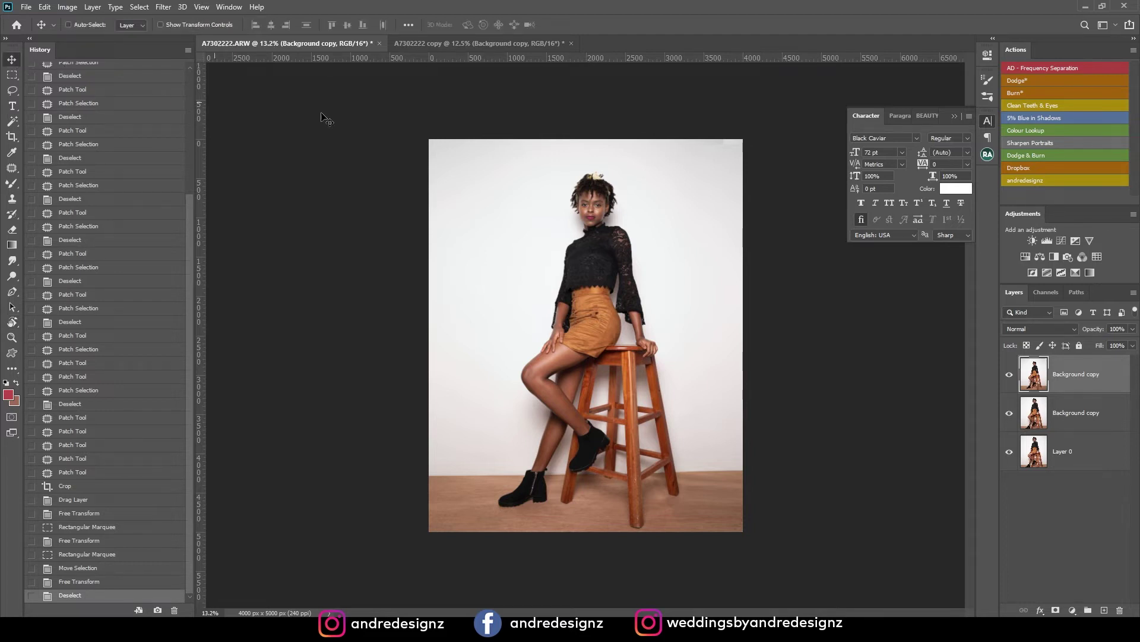
left_click_drag(541, 61, 576, 472)
scroll(804, 483, "up", 5)
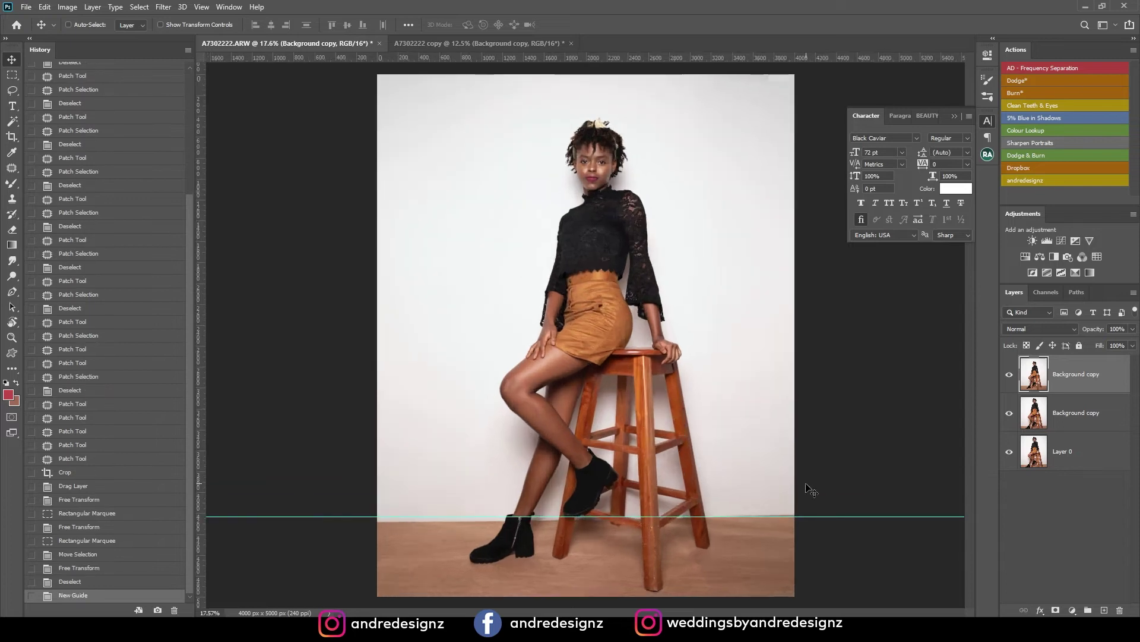
left_click_drag(754, 525, 755, 528)
Rotate the top layer slightly to level the floor line, and shift the layer upward on the canvas
scroll(826, 429, "down", 3)
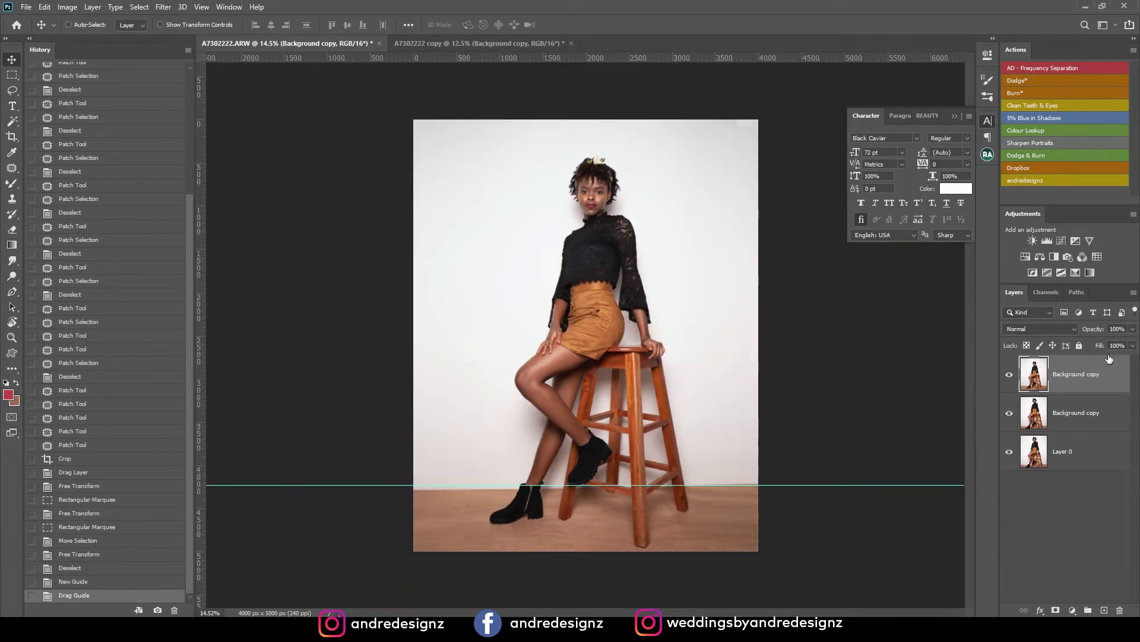
key("ctrl+t")
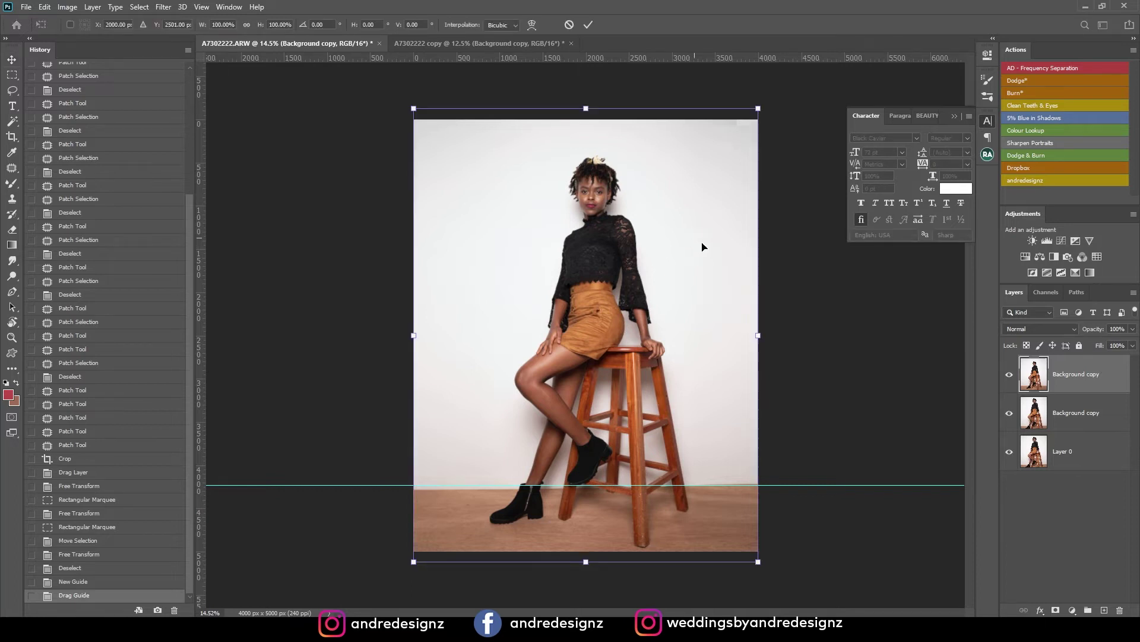
left_click_drag(786, 336, 786, 340)
left_click_drag(750, 566, 724, 520)
key("Return")
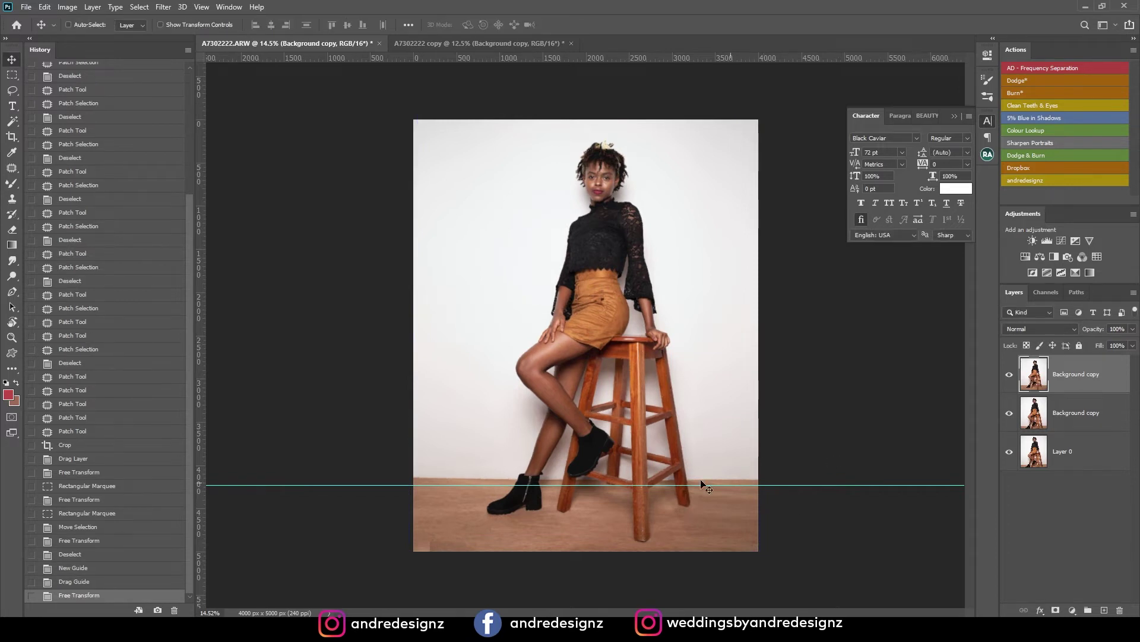
Remove the horizontal guide from the canvas and check the whole composition
left_click_drag(491, 486, 491, 17)
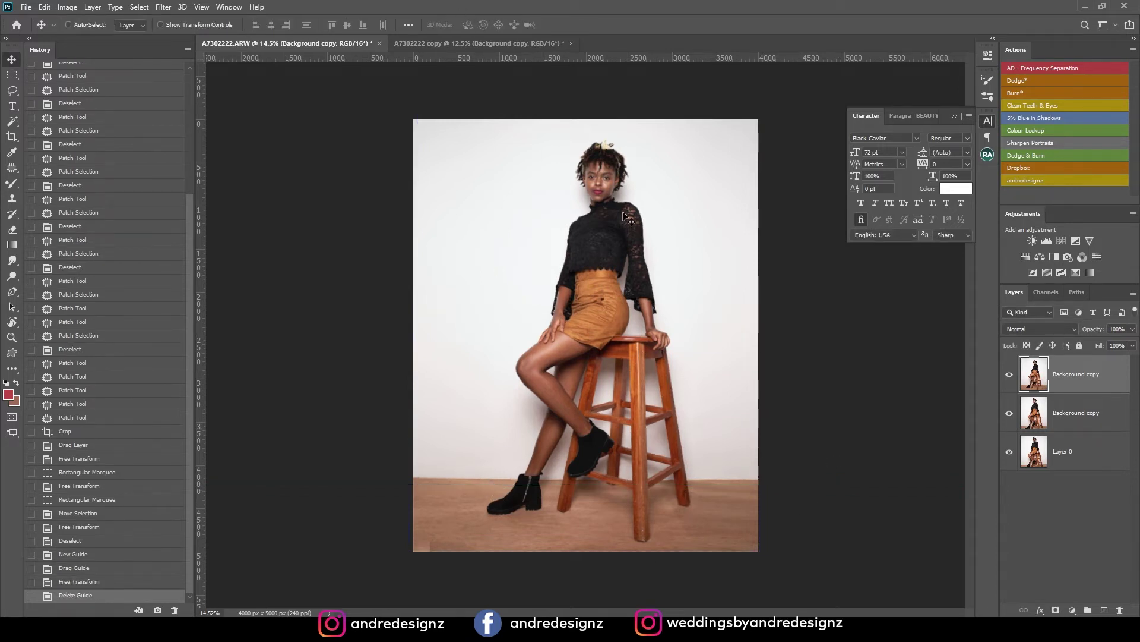
scroll(643, 226, "down", 8)
scroll(536, 462, "up", 5)
scroll(538, 465, "up", 2)
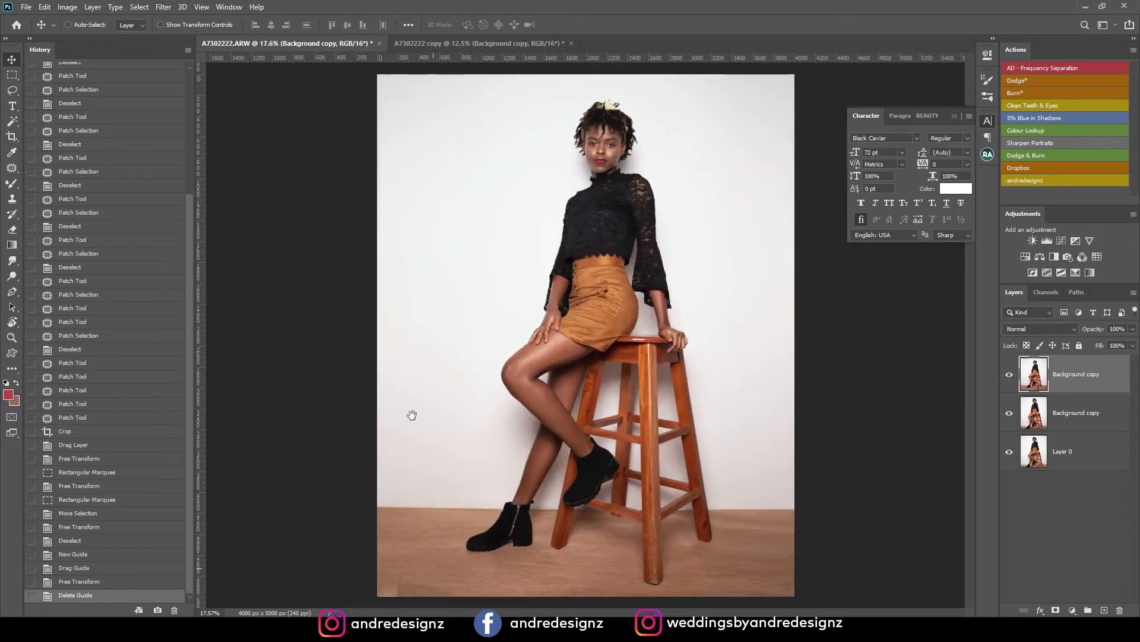
scroll(570, 592, "down", 1)
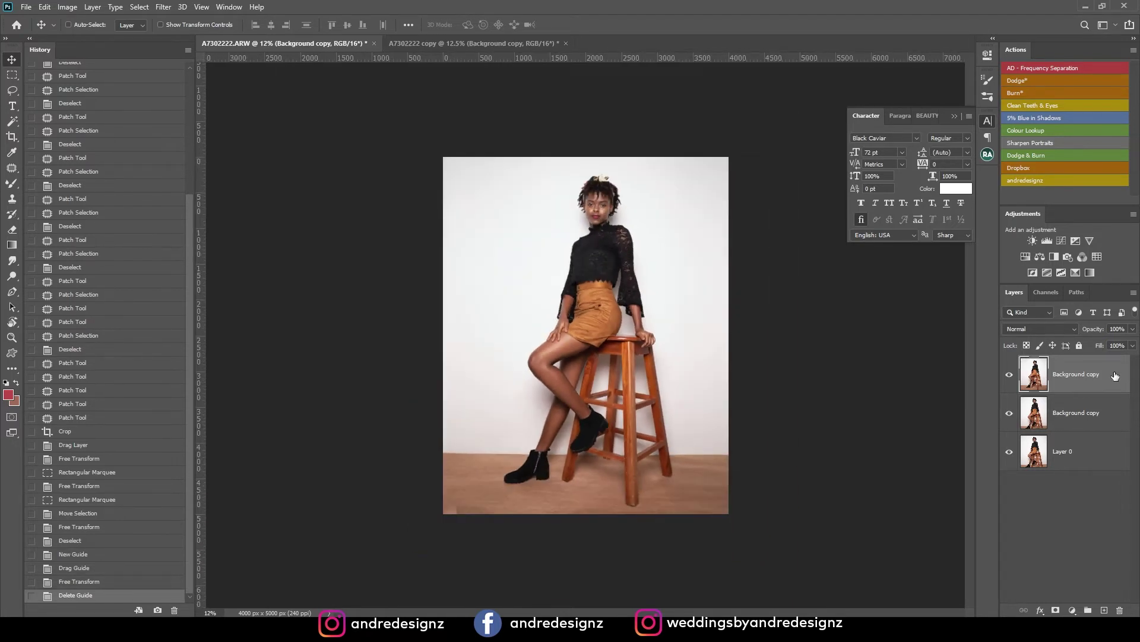
Stamp all visible layers into a new layer, merge it with both Background copy layers, and compare it with the original
key("ctrl+shift+alt+e")
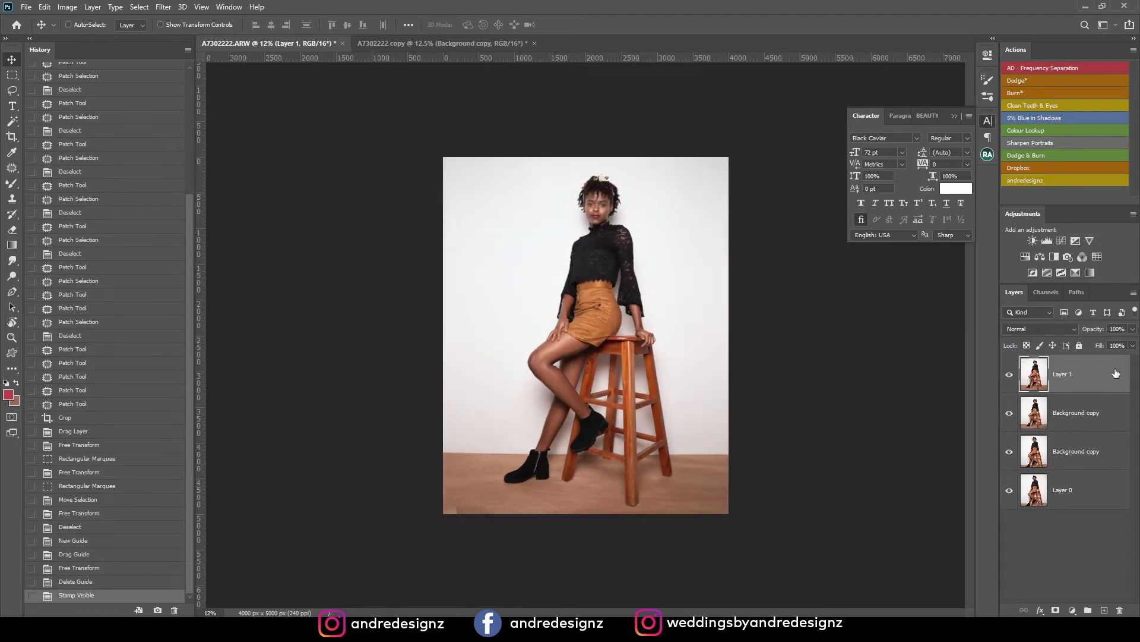
left_click(1092, 420, "ctrl")
left_click(1083, 450, "ctrl")
key("ctrl+e")
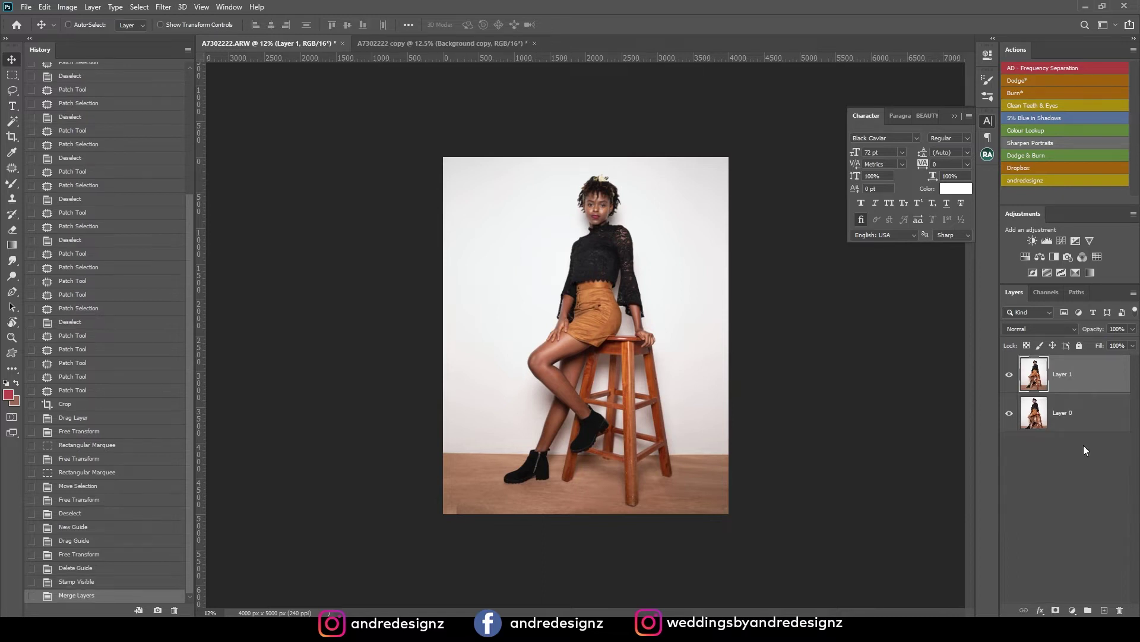
left_click(1009, 375)
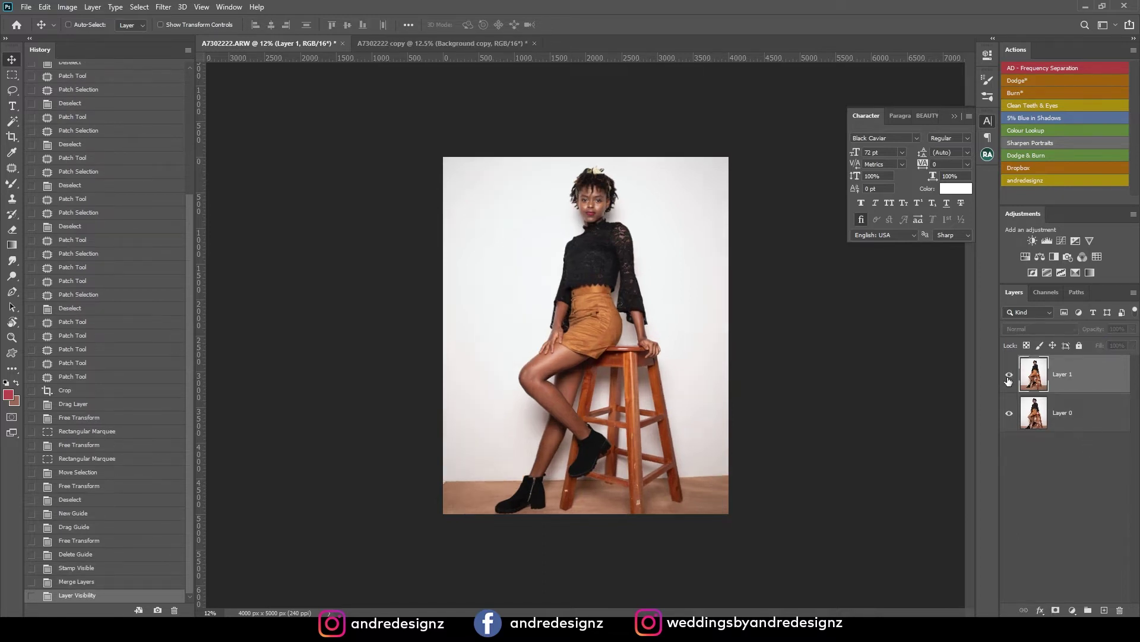
left_click(1008, 378)
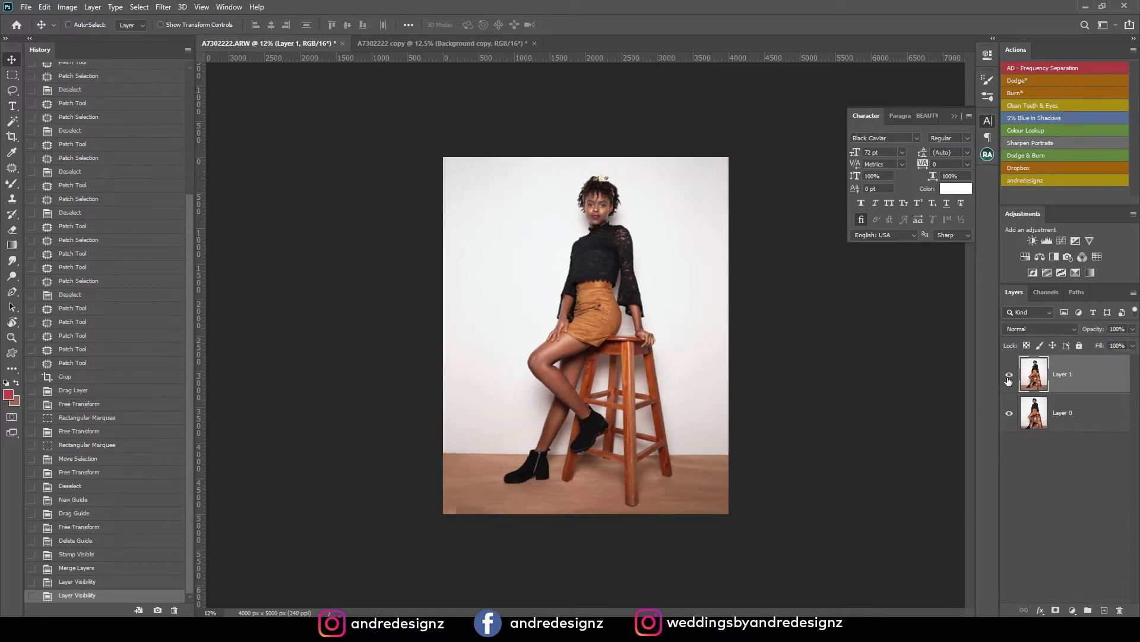
Merge everything into a single Background layer and duplicate it as a new working layer
left_click(1096, 414, "ctrl")
key("ctrl+e")
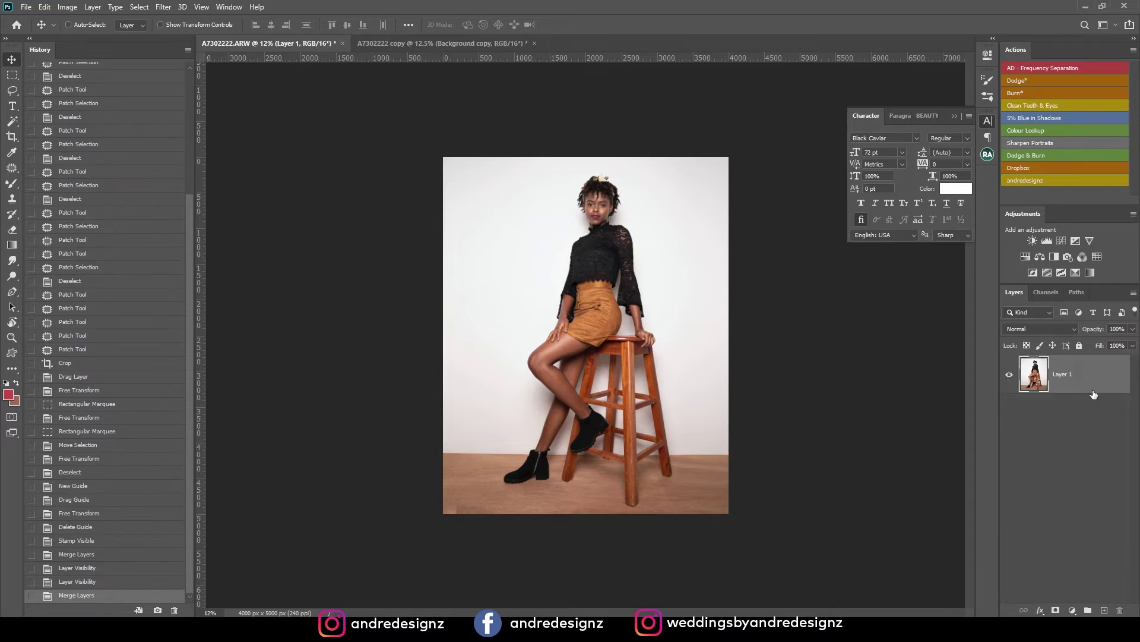
key("ctrl+shift+e")
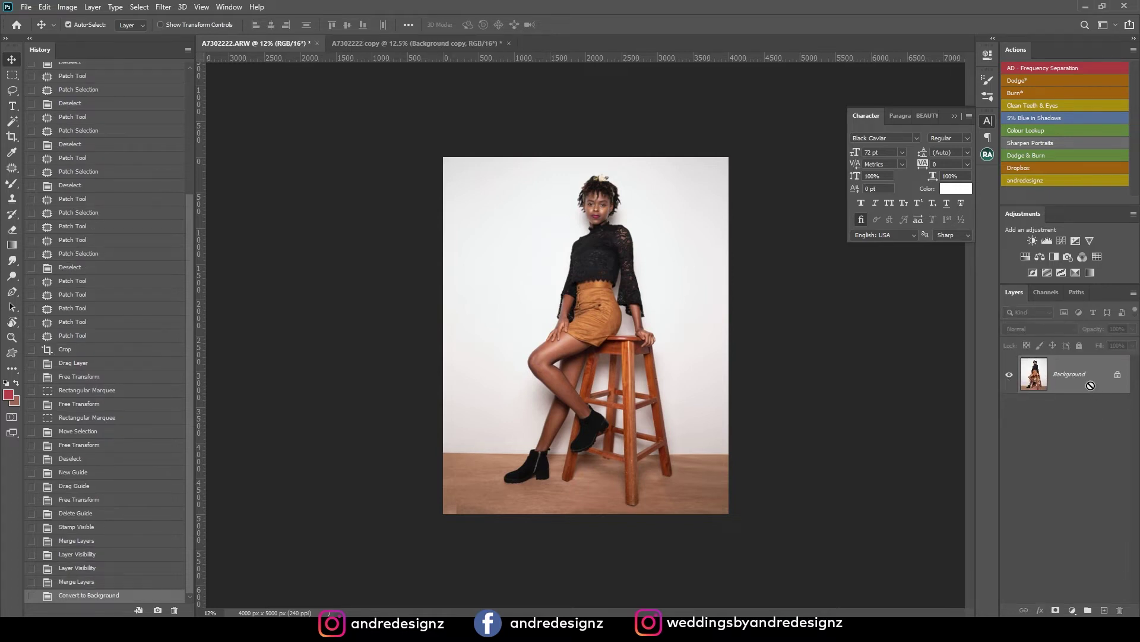
key("ctrl+j")
left_click(1014, 378)
left_click(1011, 378)
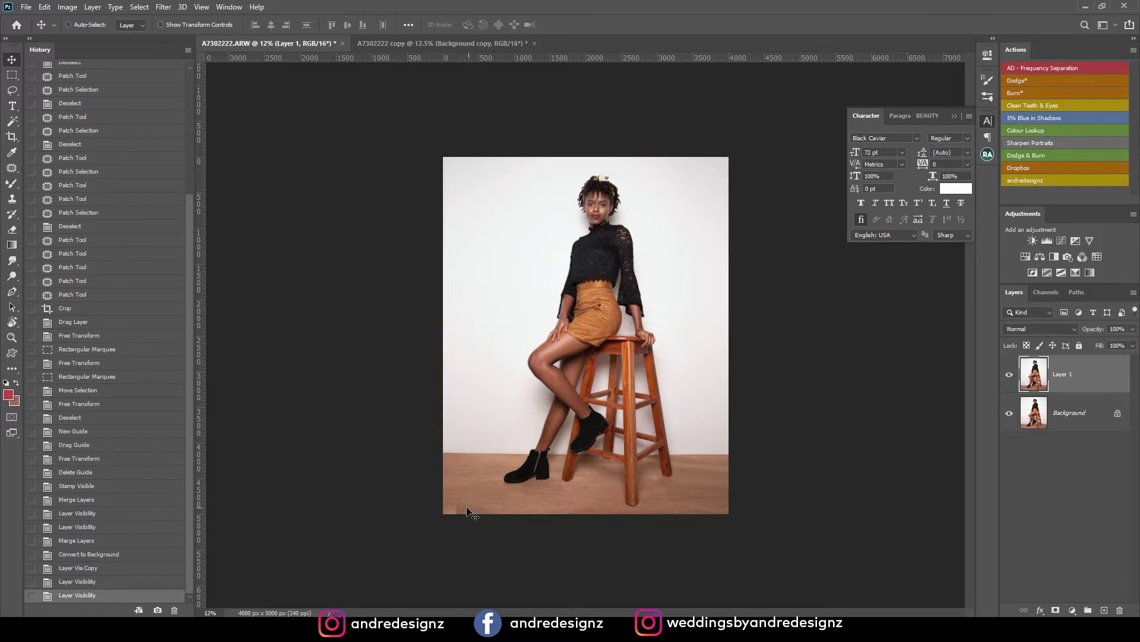
Patch the mismatched floor area in the image's lower-left corner with clean wood texture, and deselect
scroll(472, 518, "up", 9)
left_click_drag(473, 519, 476, 492)
scroll(415, 427, "down", 5)
scroll(339, 357, "up", 3)
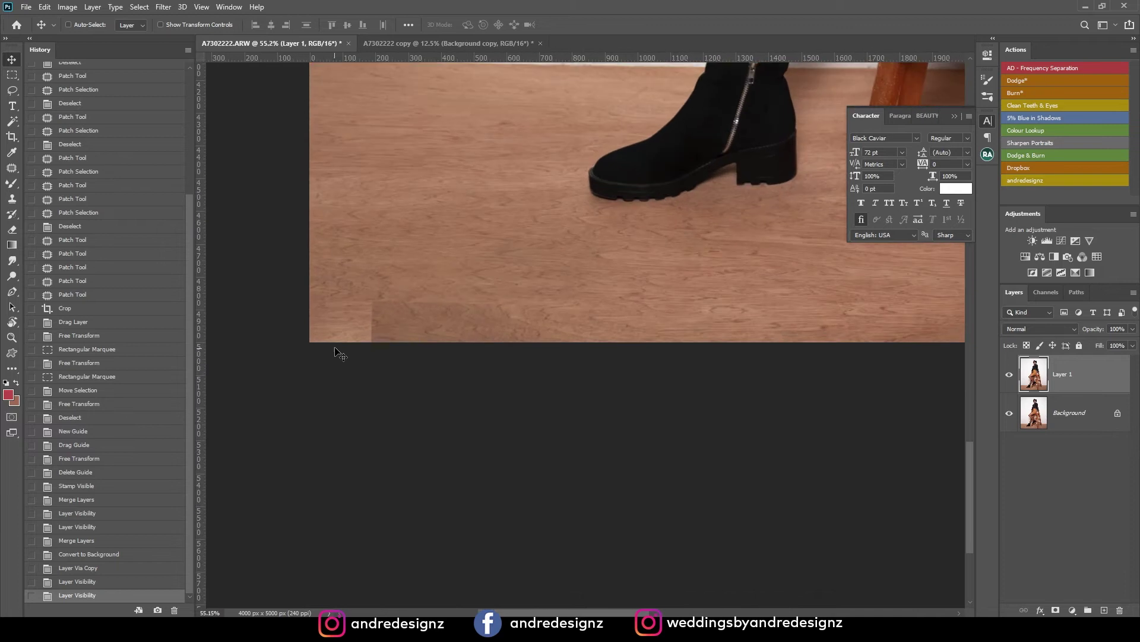
left_click(11, 169)
mouse_move(316, 286)
left_mouse_down()
mouse_move(298, 367)
mouse_move(649, 333)
mouse_move(310, 279)
left_mouse_up()
left_click_drag(506, 276, 499, 215)
key("ctrl+d")
scroll(539, 276, "down", 5)
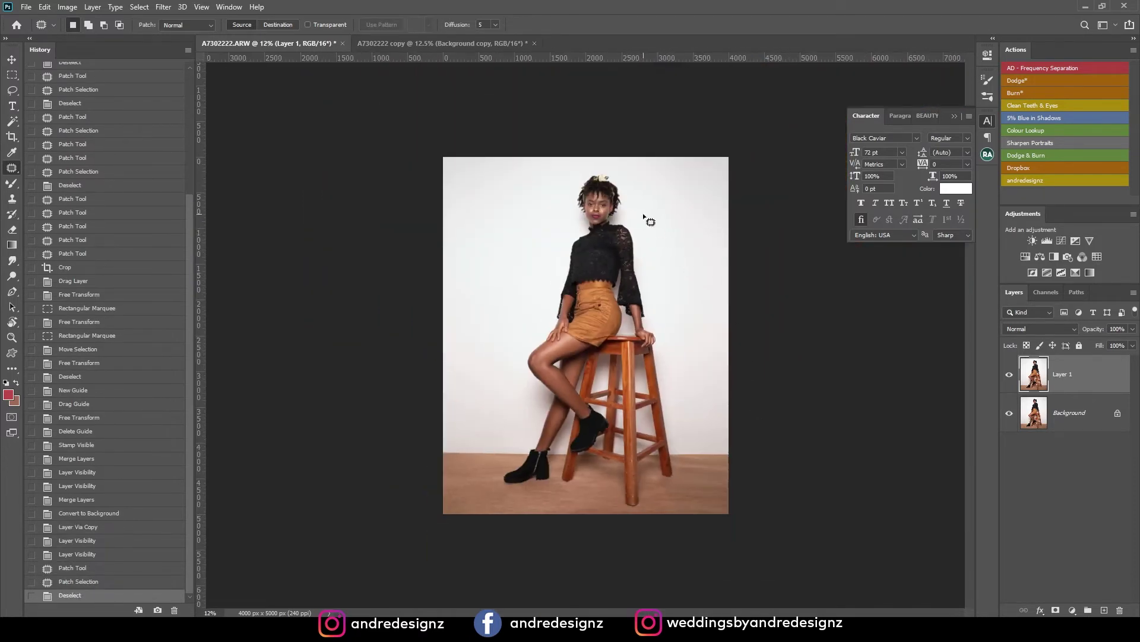
Run the AD - Frequency Separation action with a 6.4-pixel Gaussian Blur radius and select the Low* layer
scroll(636, 205, "up", 3)
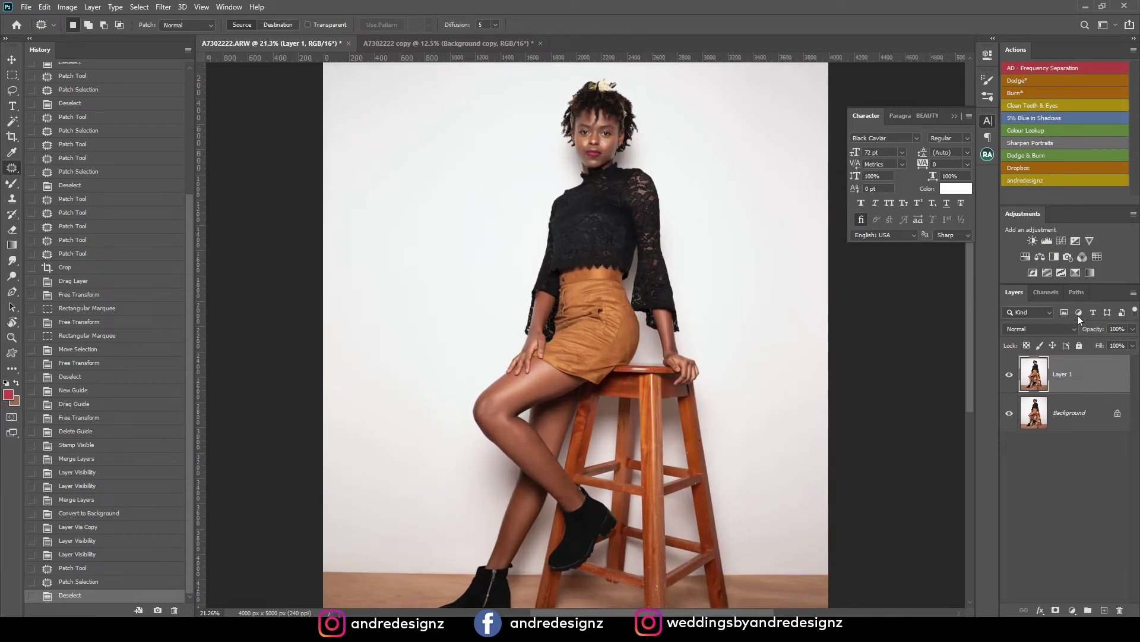
left_click(1032, 68)
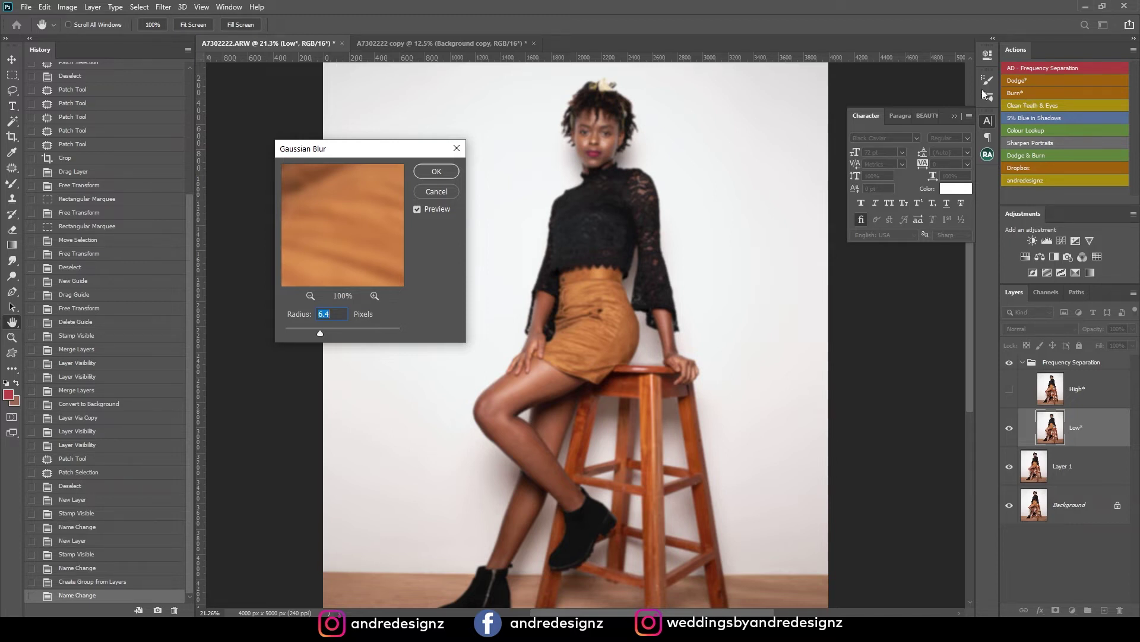
left_click(436, 171)
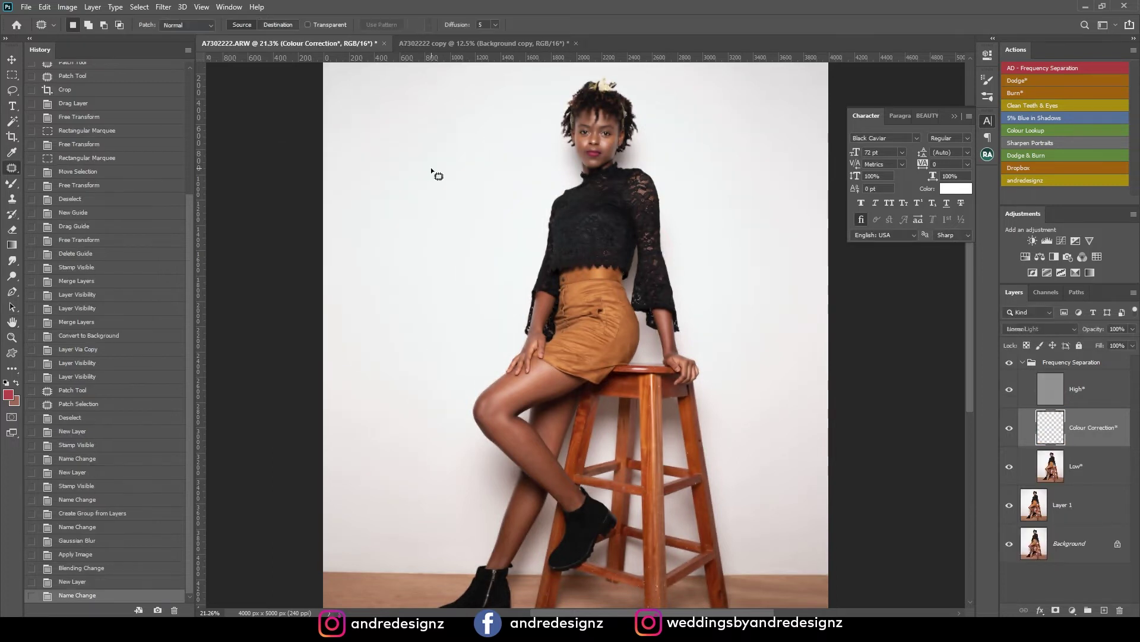
left_click(1101, 465)
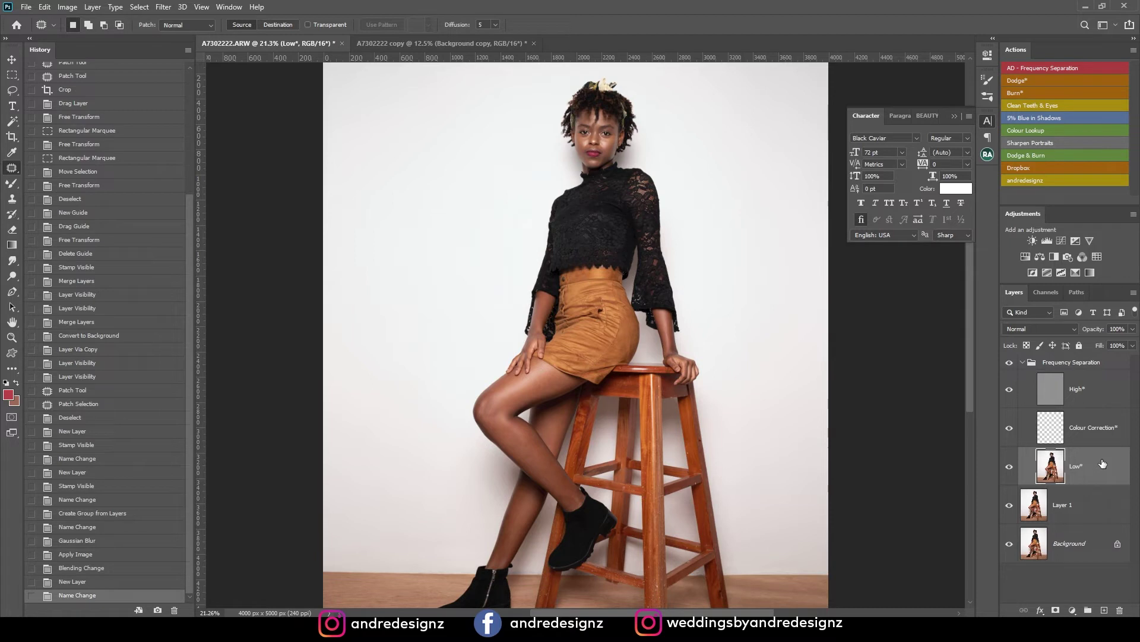
Look up the key assigned to the Mixer Brush Tool in the toolbar customization, leaving the toolbar unchanged
key("b")
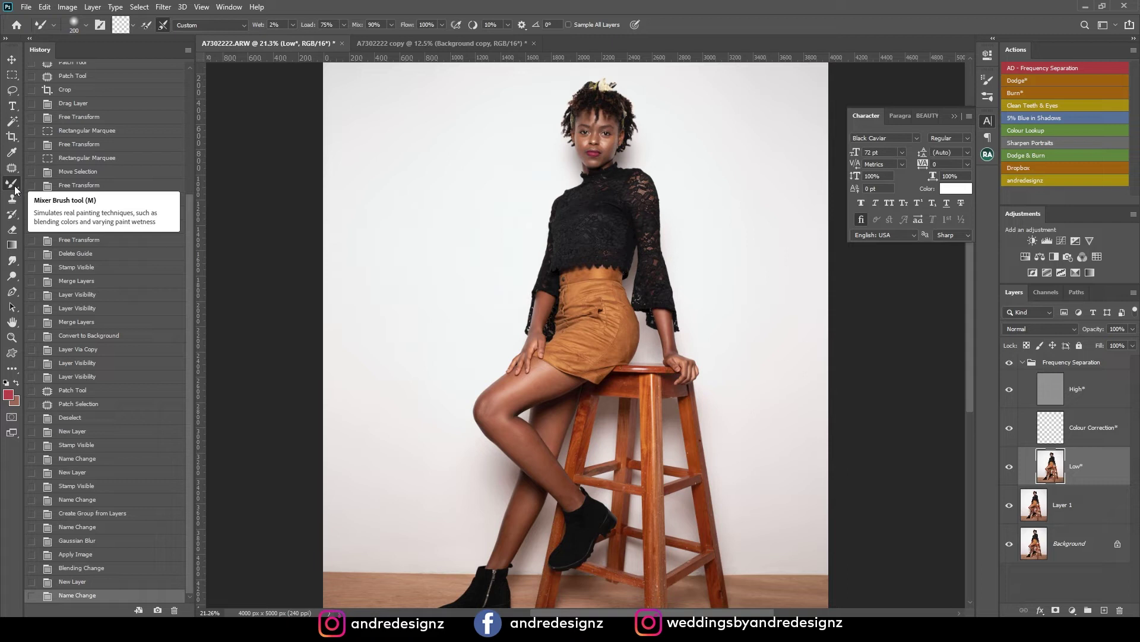
left_click(9, 369)
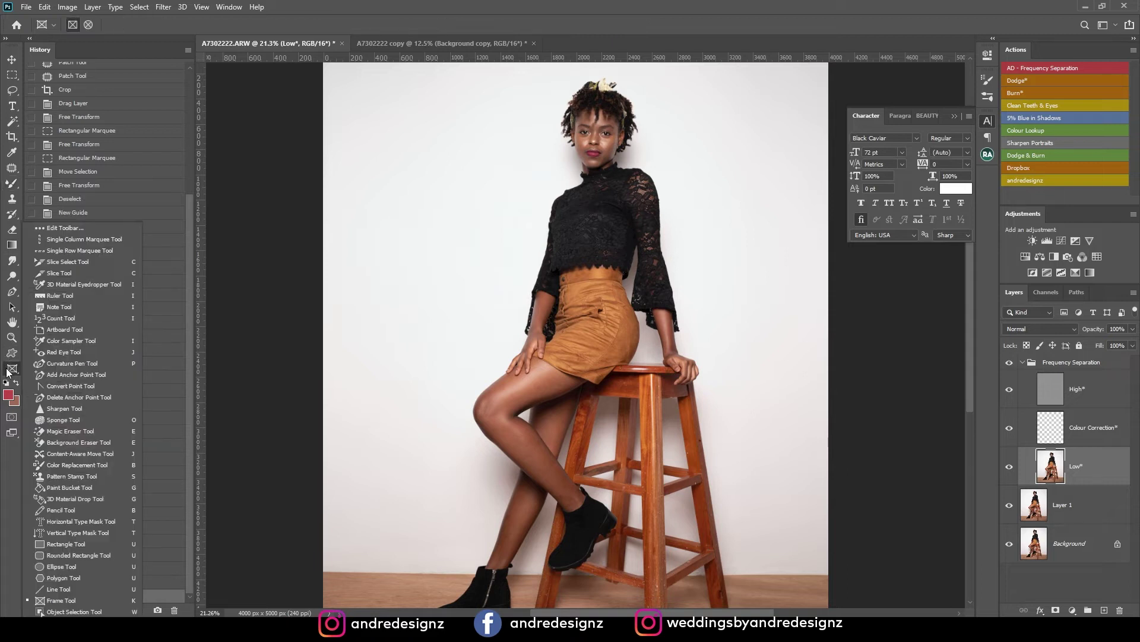
left_click(70, 228)
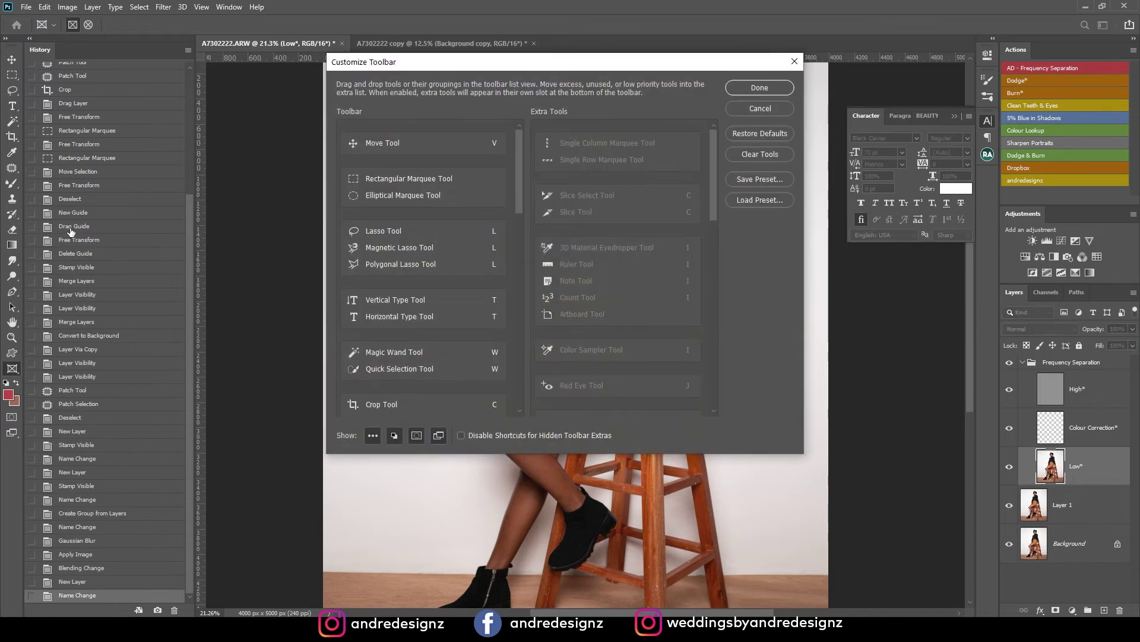
mouse_move(525, 159)
left_mouse_down()
mouse_move(532, 231)
mouse_move(518, 364)
left_mouse_up()
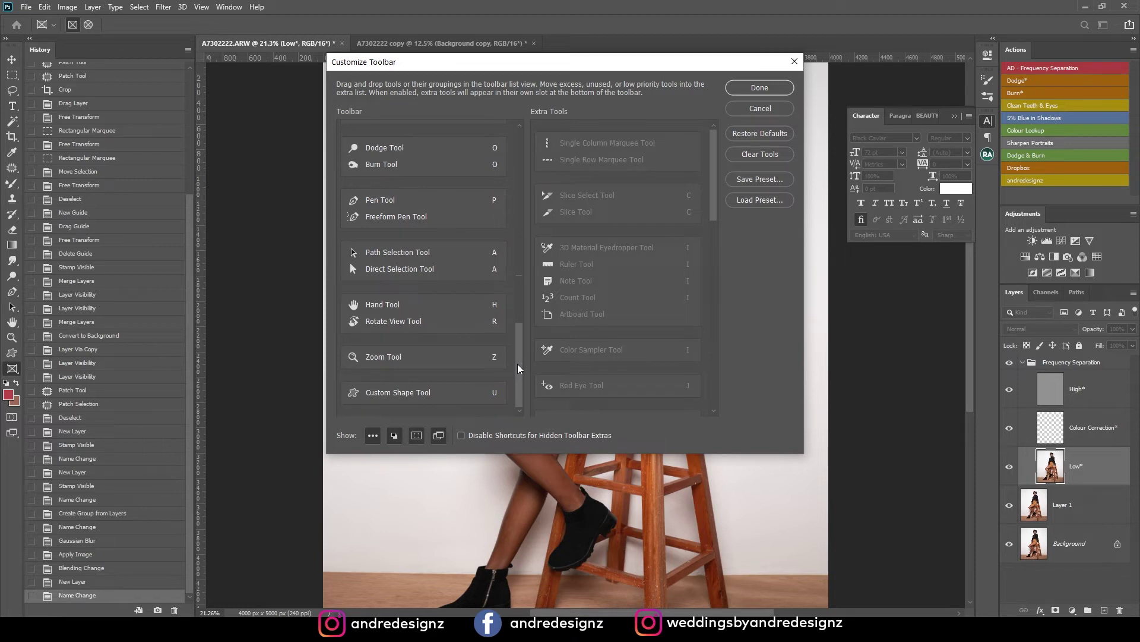
mouse_move(518, 364)
left_mouse_down()
mouse_move(517, 196)
mouse_move(520, 356)
mouse_move(516, 249)
left_mouse_up()
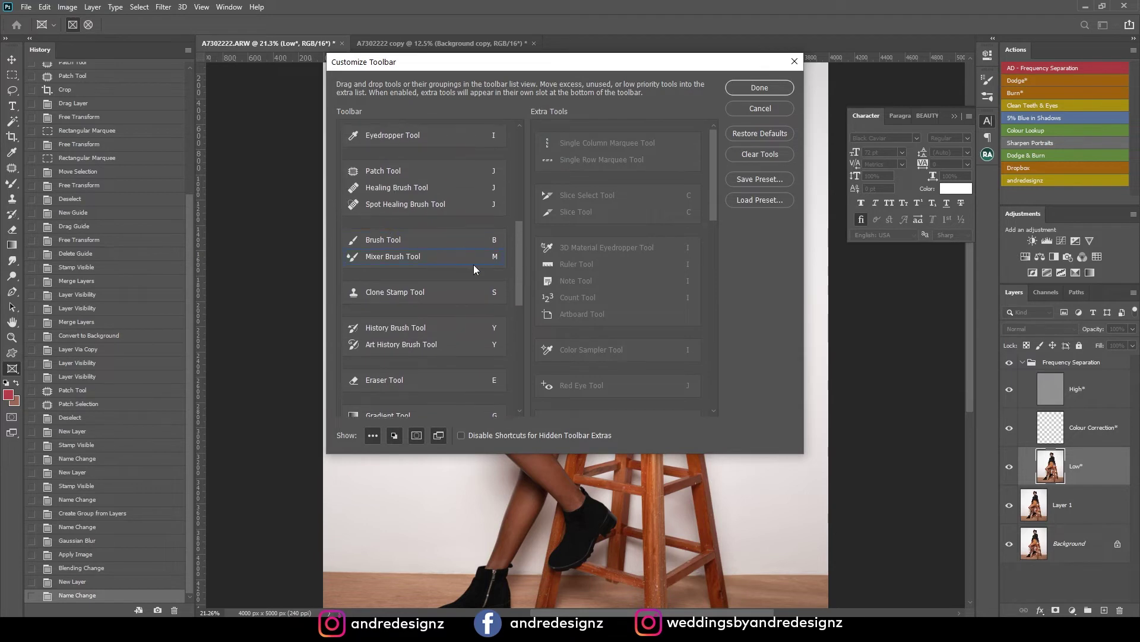
left_click(497, 256)
left_click(772, 112)
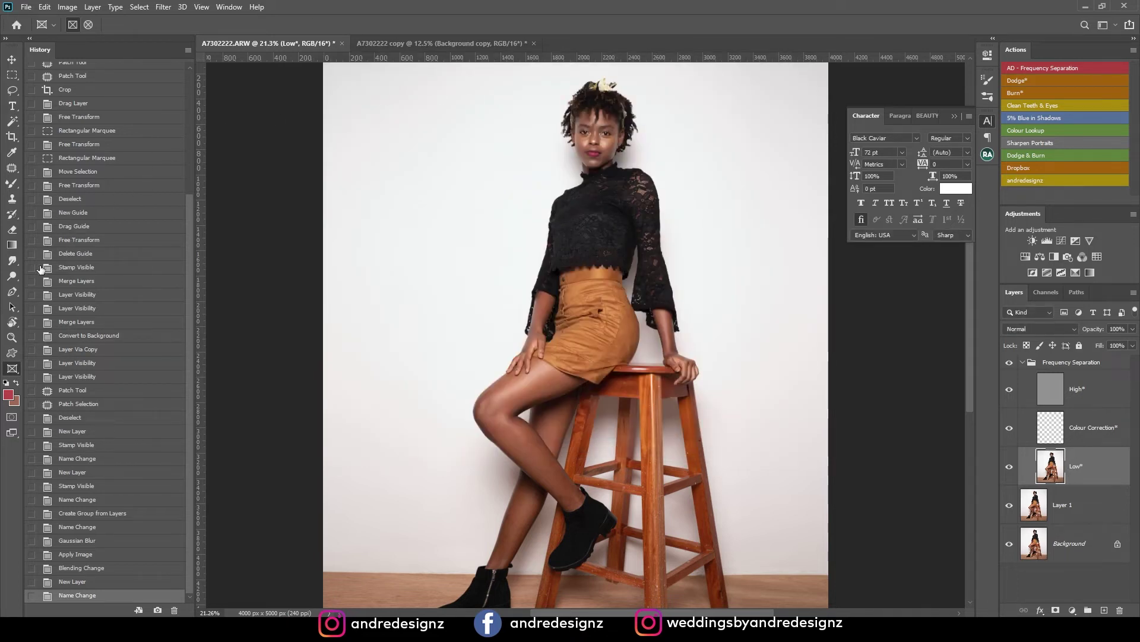
Set up the Mixer Brush with an empty brush load and reduce its size to 125 for the Low* layer
left_click(11, 184)
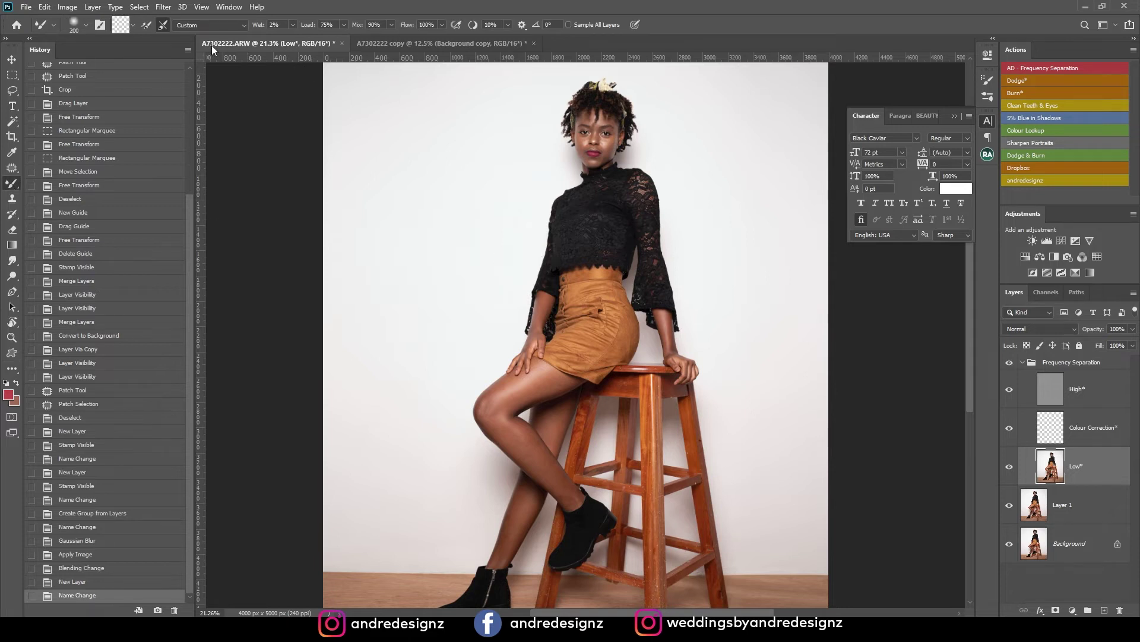
left_click(129, 28)
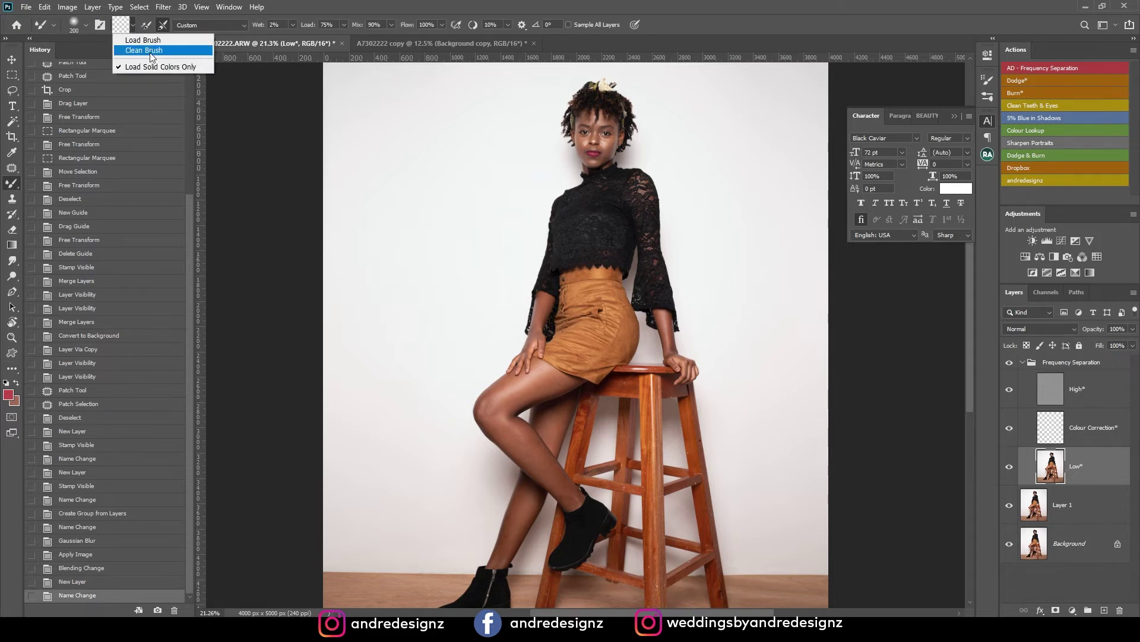
left_click(149, 43)
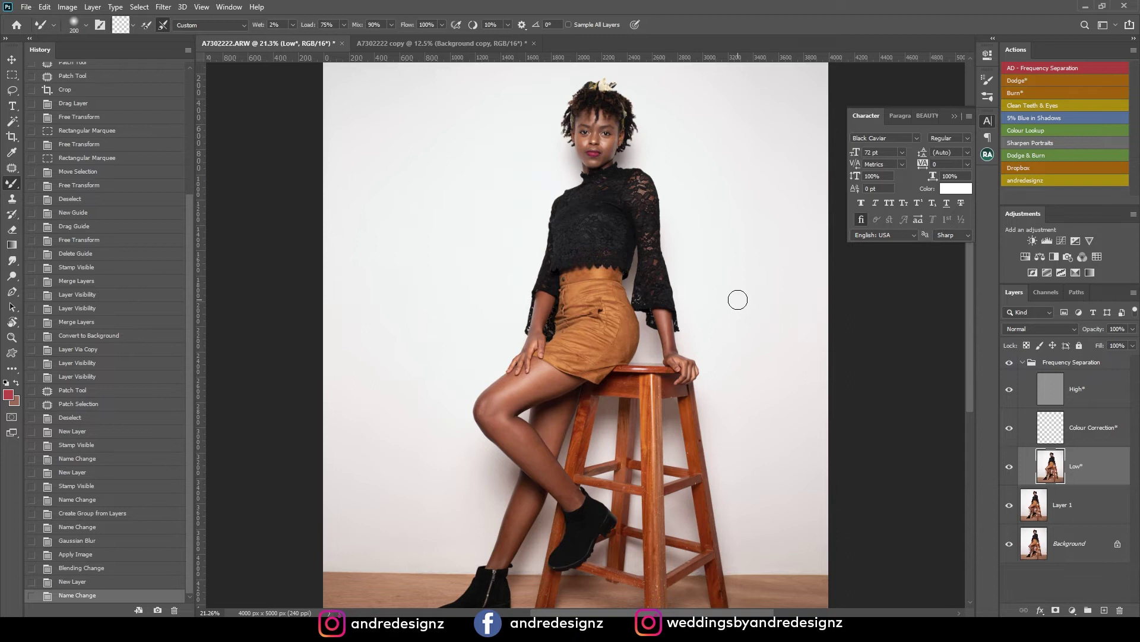
scroll(521, 408, "up", 2)
scroll(566, 398, "down", 2)
scroll(564, 399, "up", 2)
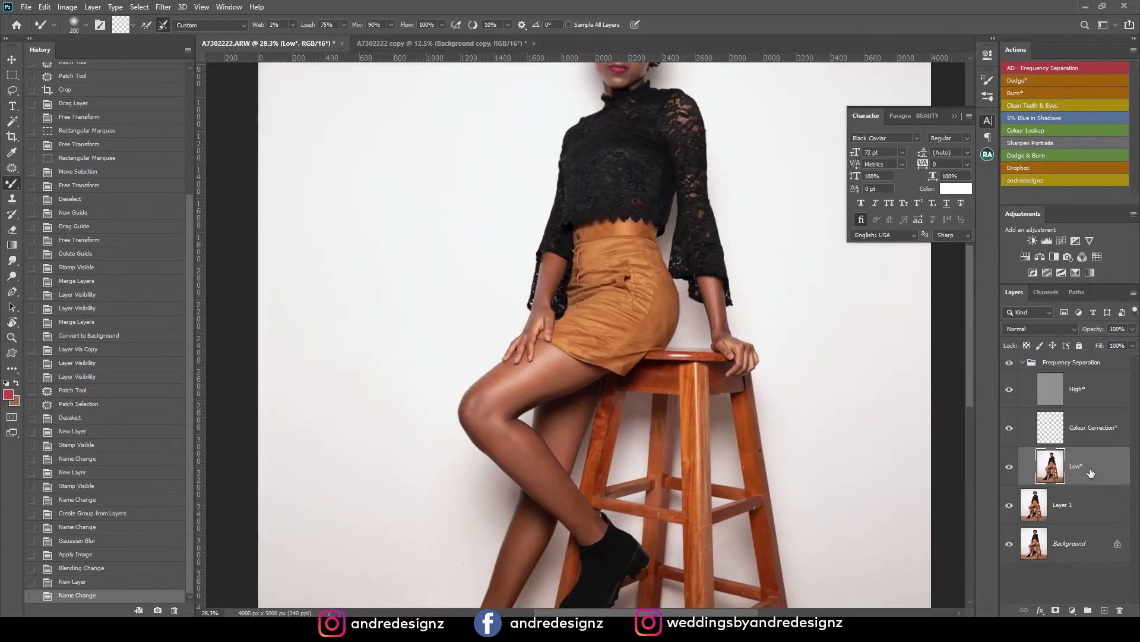
key("bracketleft")
key("bracketleft")
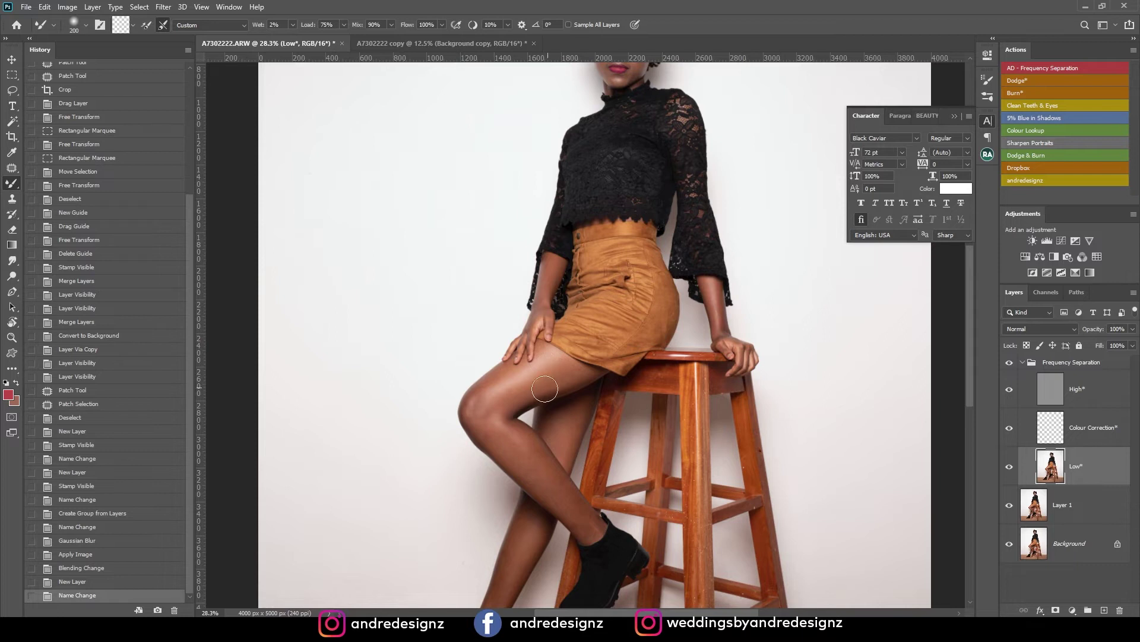
key("bracketleft")
Blend the skin tones on the front leg's thigh, knee and shin with Mixer Brush strokes on the Low* layer
left_click_drag(537, 387, 500, 408)
mouse_move(559, 358)
left_mouse_down()
mouse_move(480, 390)
mouse_move(504, 370)
mouse_move(474, 407)
left_mouse_up()
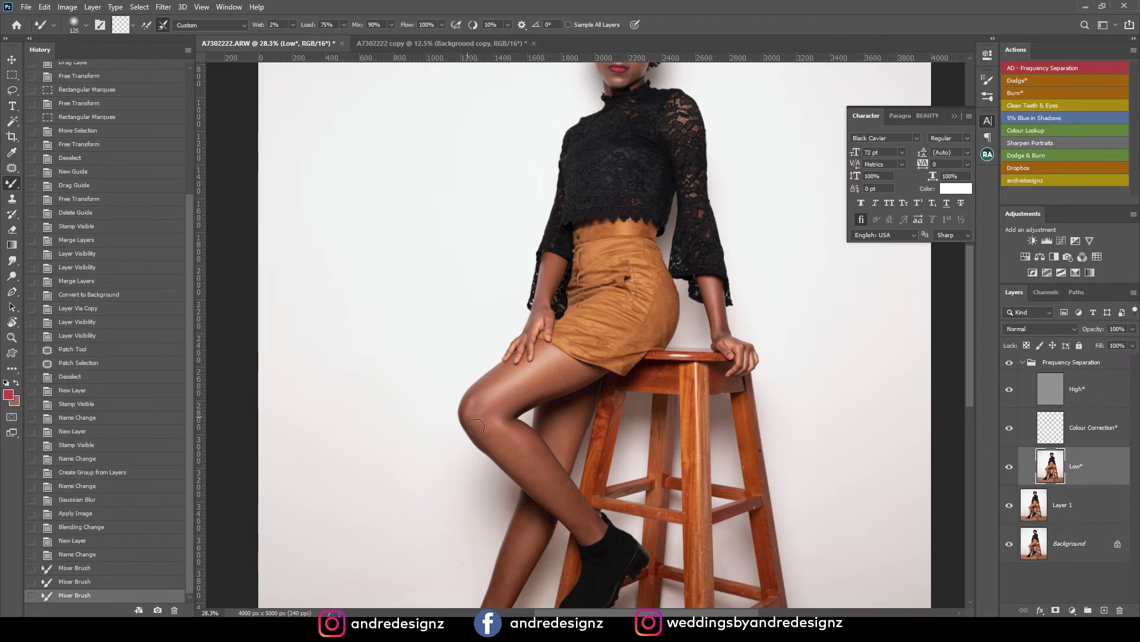
left_click_drag(554, 501, 533, 449)
left_click_drag(581, 495, 535, 460)
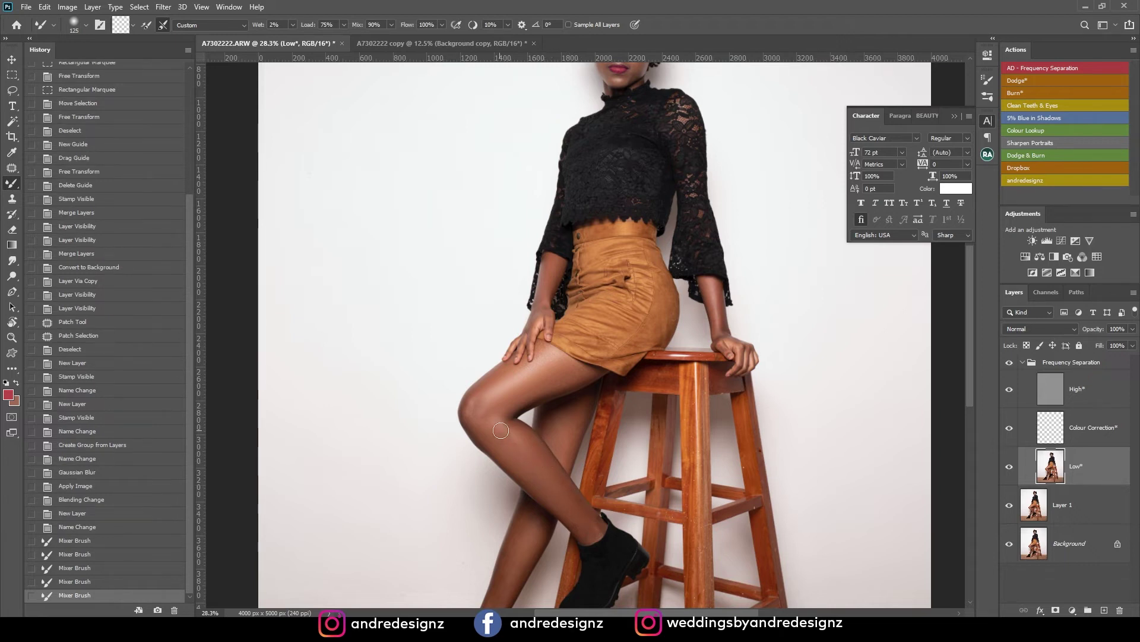
mouse_move(588, 526)
left_mouse_down()
mouse_move(540, 451)
mouse_move(514, 431)
mouse_move(596, 522)
mouse_move(571, 523)
mouse_move(474, 410)
left_mouse_up()
left_click_drag(474, 414, 494, 393)
left_click_drag(487, 401, 553, 373)
mouse_move(550, 380)
left_mouse_down()
mouse_move(581, 379)
mouse_move(566, 384)
mouse_move(560, 368)
mouse_move(498, 399)
left_mouse_up()
left_click_drag(541, 350, 535, 363)
mouse_move(489, 377)
left_mouse_down()
mouse_move(475, 389)
mouse_move(482, 398)
left_mouse_up()
mouse_move(551, 398)
left_mouse_down()
mouse_move(506, 332)
mouse_move(529, 357)
mouse_move(520, 392)
left_mouse_up()
left_click_drag(527, 349, 502, 375)
Smooth the skin on the rear lower leg and above the front boot with the Mixer Brush
left_click_drag(485, 420, 511, 333)
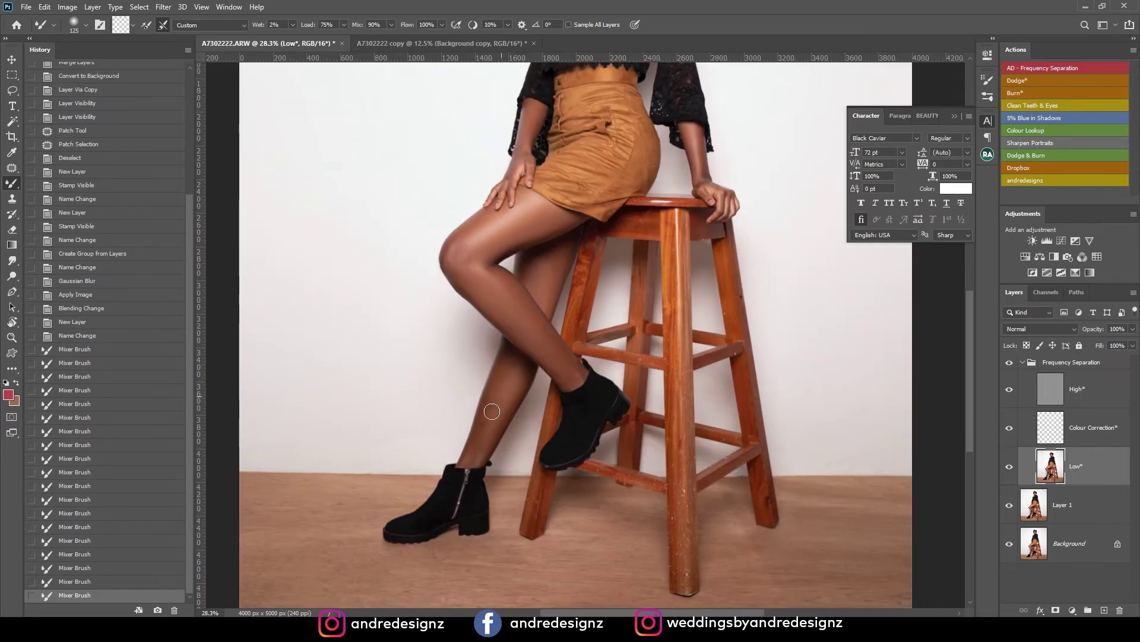
mouse_move(499, 419)
left_mouse_down()
mouse_move(495, 404)
mouse_move(489, 414)
left_mouse_up()
left_click_drag(526, 376, 474, 453)
left_click_drag(573, 382, 552, 365)
Reduce the Mixer Brush size to 80 and blend the skin on the forearm leaning on the stool
left_click_drag(573, 285, 550, 440)
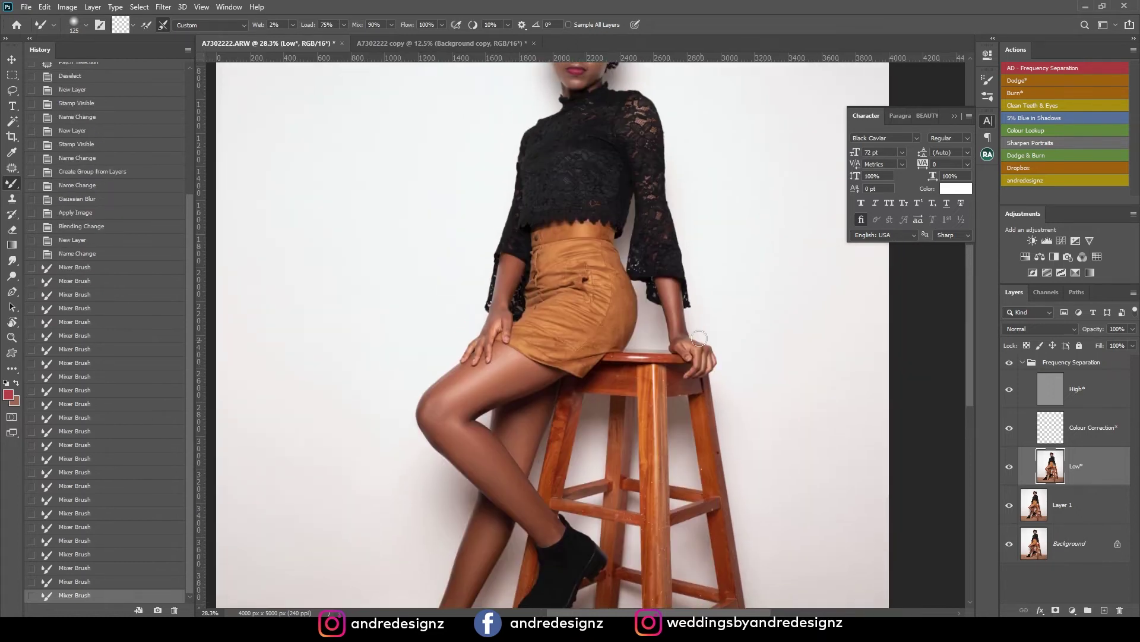
key("bracketleft")
key("bracketleft")
key("bracketleft")
mouse_move(679, 328)
left_mouse_down()
mouse_move(675, 317)
mouse_move(685, 321)
left_mouse_up()
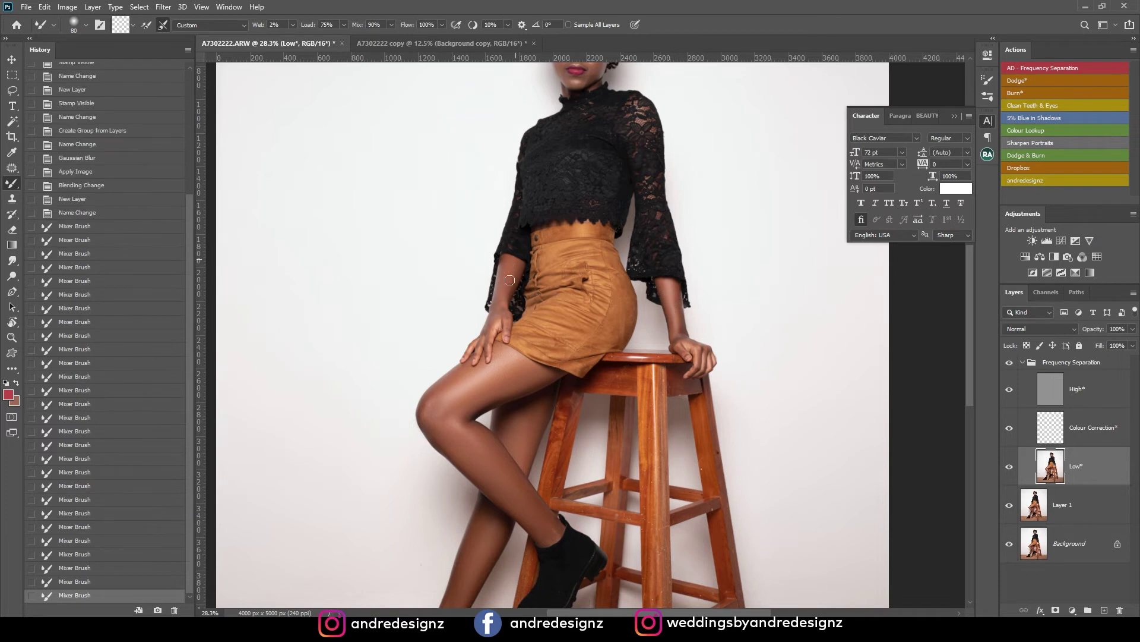
Blend the skin on the forearm resting on the thigh, and compare the portrait with the Frequency Separation group hidden and shown
mouse_move(506, 286)
left_mouse_down()
mouse_move(512, 275)
mouse_move(502, 337)
left_mouse_up()
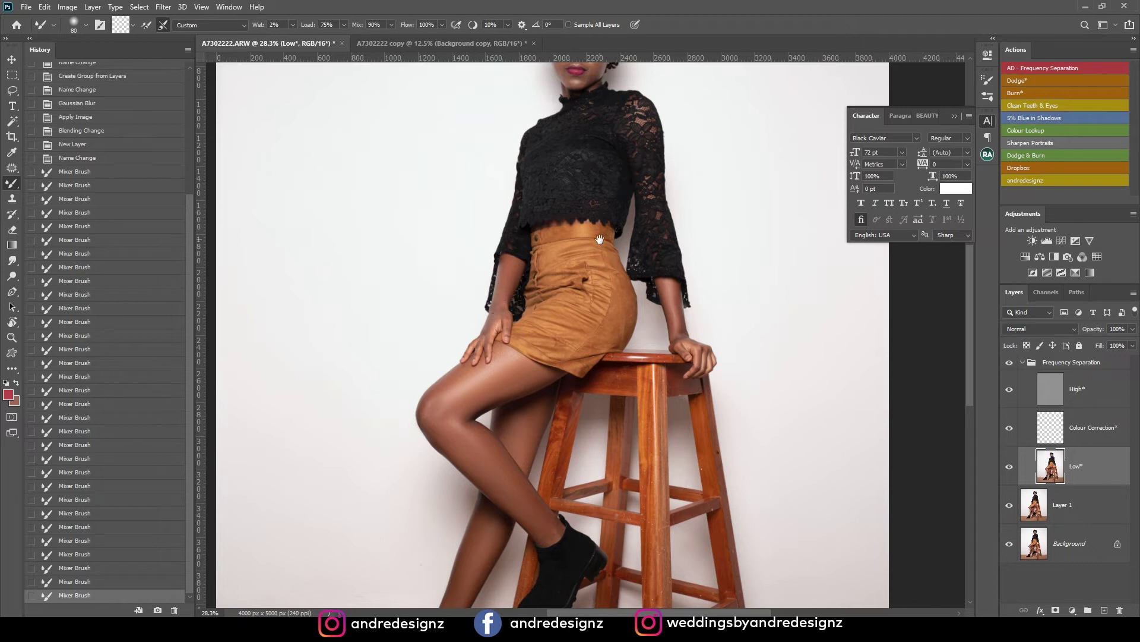
left_click_drag(600, 240, 554, 393)
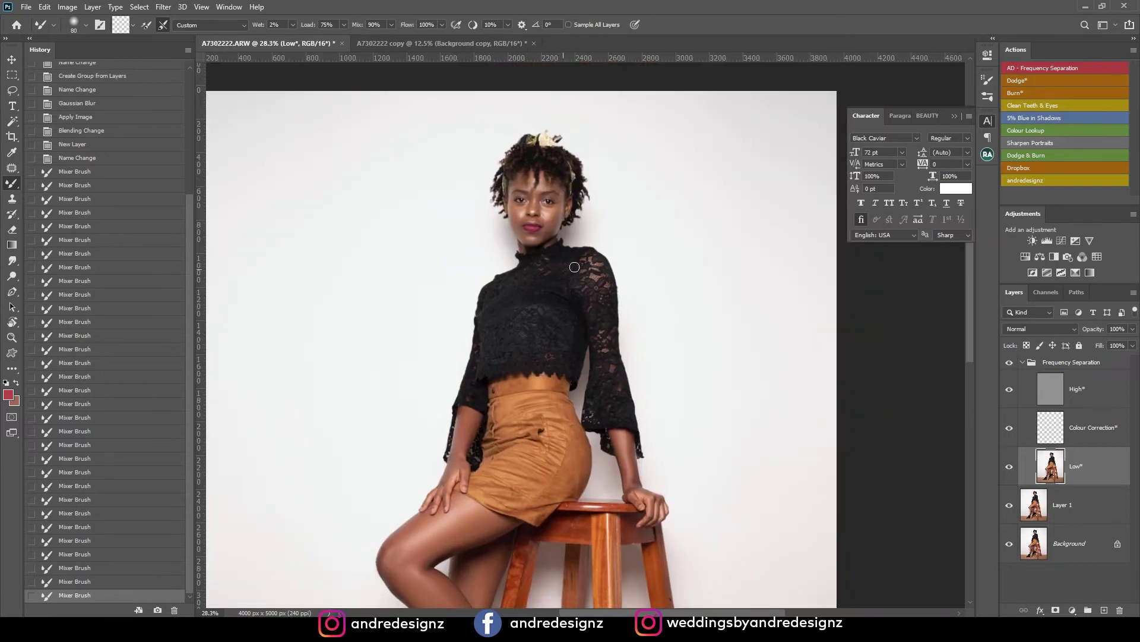
scroll(571, 261, "down", 4)
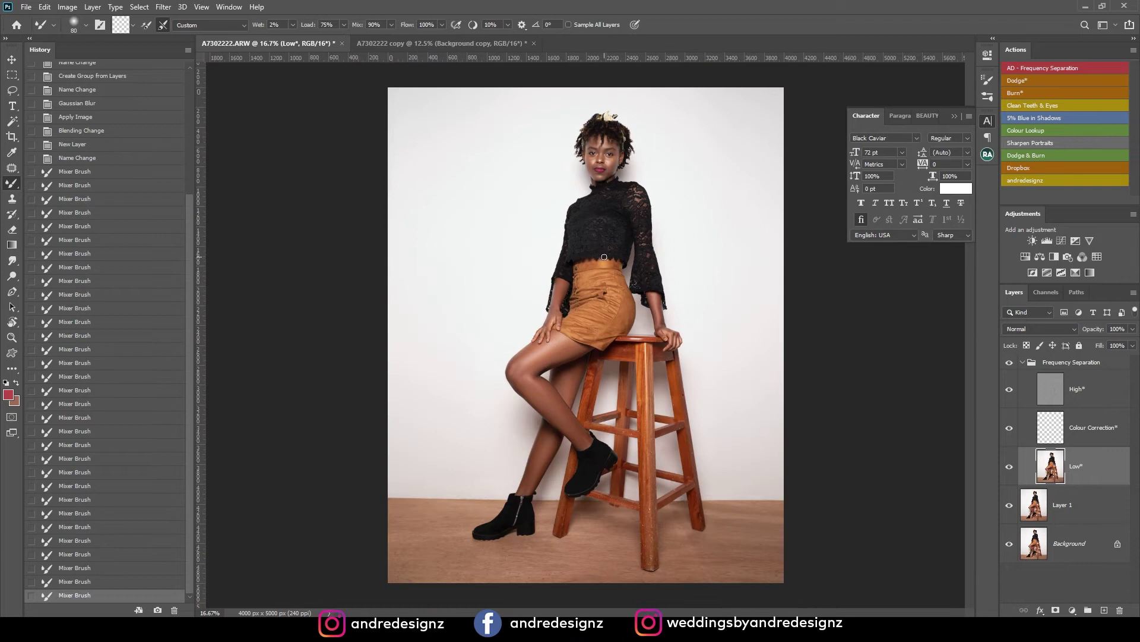
key("ctrl+plus")
left_click(1008, 363)
left_click(1009, 364)
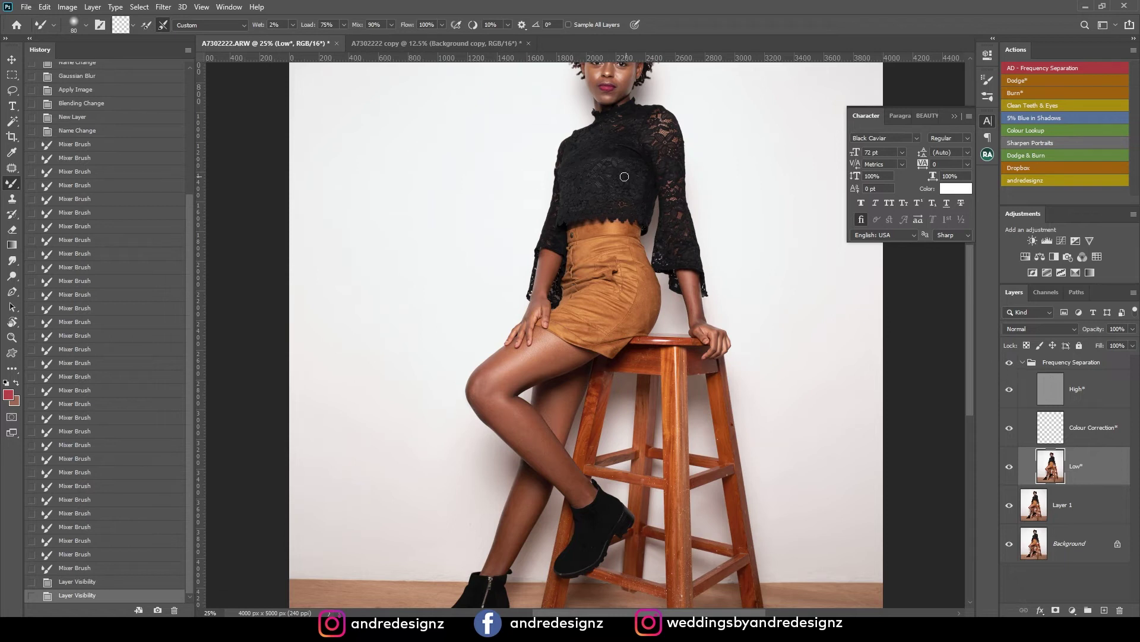
Reduce the Mixer Brush size to 60 and blend the skin on the cheeks, jawline and chin on the Low* layer
left_click_drag(654, 159, 655, 257)
key("ctrl+plus")
key("ctrl+plus")
key("ctrl+plus")
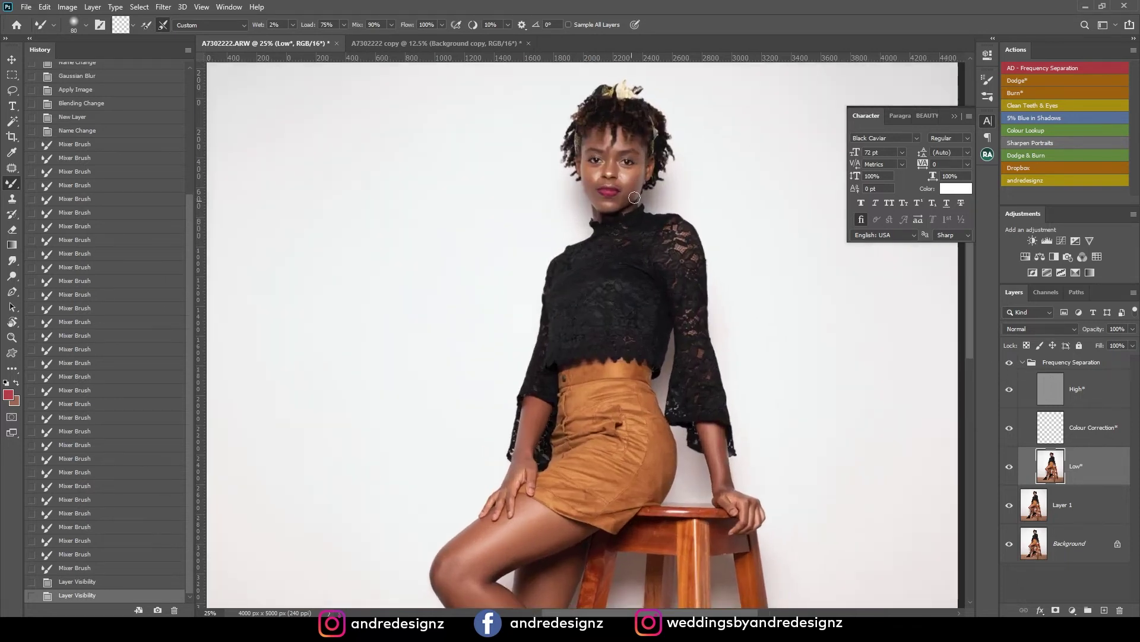
key("ctrl+plus")
left_click_drag(739, 119, 626, 354)
mouse_move(618, 145)
left_mouse_down()
mouse_move(598, 333)
mouse_move(562, 428)
left_mouse_up()
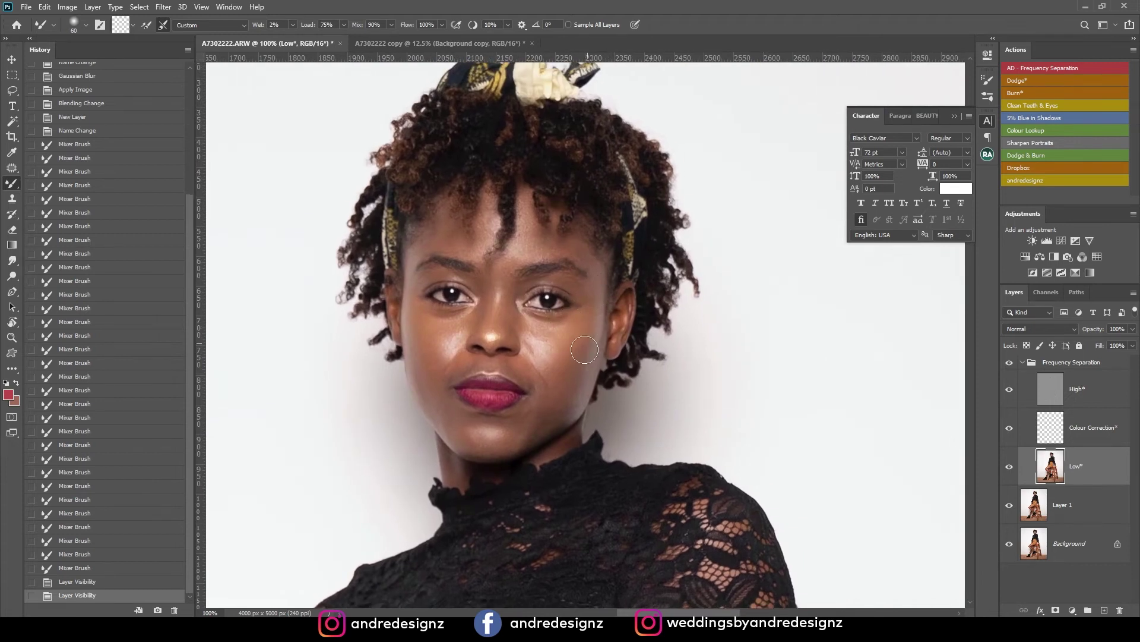
left_click_drag(585, 355, 510, 448)
mouse_move(586, 386)
left_mouse_down()
mouse_move(526, 442)
mouse_move(499, 449)
left_mouse_up()
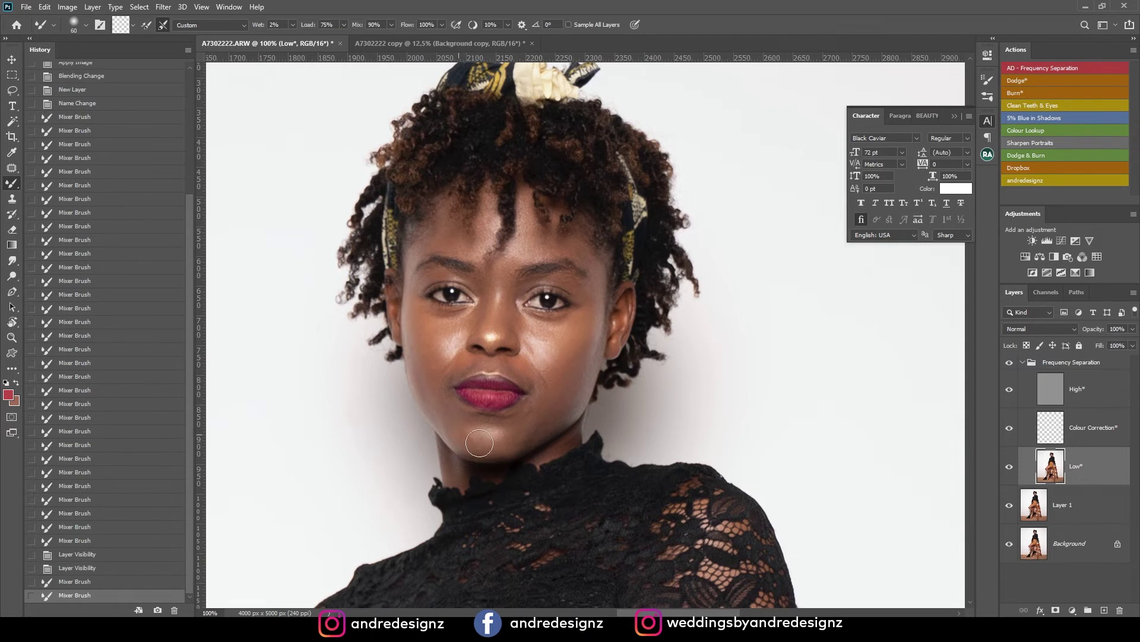
mouse_move(435, 405)
left_mouse_down()
mouse_move(426, 383)
mouse_move(444, 399)
left_mouse_up()
mouse_move(450, 343)
left_mouse_down()
mouse_move(450, 357)
mouse_move(434, 339)
mouse_move(428, 350)
mouse_move(452, 344)
mouse_move(431, 362)
left_mouse_up()
Blend the upper cheek and temple with a smaller Mixer Brush, and the forehead and nose bridge with a larger one
key("bracketleft")
key("bracketleft")
mouse_move(545, 340)
left_mouse_down()
mouse_move(531, 344)
mouse_move(555, 345)
mouse_move(564, 358)
mouse_move(562, 341)
left_mouse_up()
mouse_move(560, 330)
left_mouse_down()
mouse_move(544, 355)
mouse_move(542, 340)
left_mouse_up()
left_click_drag(587, 335, 595, 284)
key("bracketright")
key("bracketright")
mouse_move(538, 234)
left_mouse_down()
mouse_move(527, 251)
mouse_move(533, 234)
mouse_move(549, 244)
left_mouse_up()
mouse_move(469, 237)
left_mouse_down()
mouse_move(435, 224)
mouse_move(421, 249)
mouse_move(497, 239)
mouse_move(490, 219)
mouse_move(484, 235)
mouse_move(490, 205)
mouse_move(498, 307)
left_mouse_up()
Reduce the Mixer Brush size to 35 and blend the cheek highlight beside the nose, the outer eye area and the lower cheek
key("bracketleft")
key("bracketleft")
key("bracketleft")
key("bracketleft")
key("bracketleft")
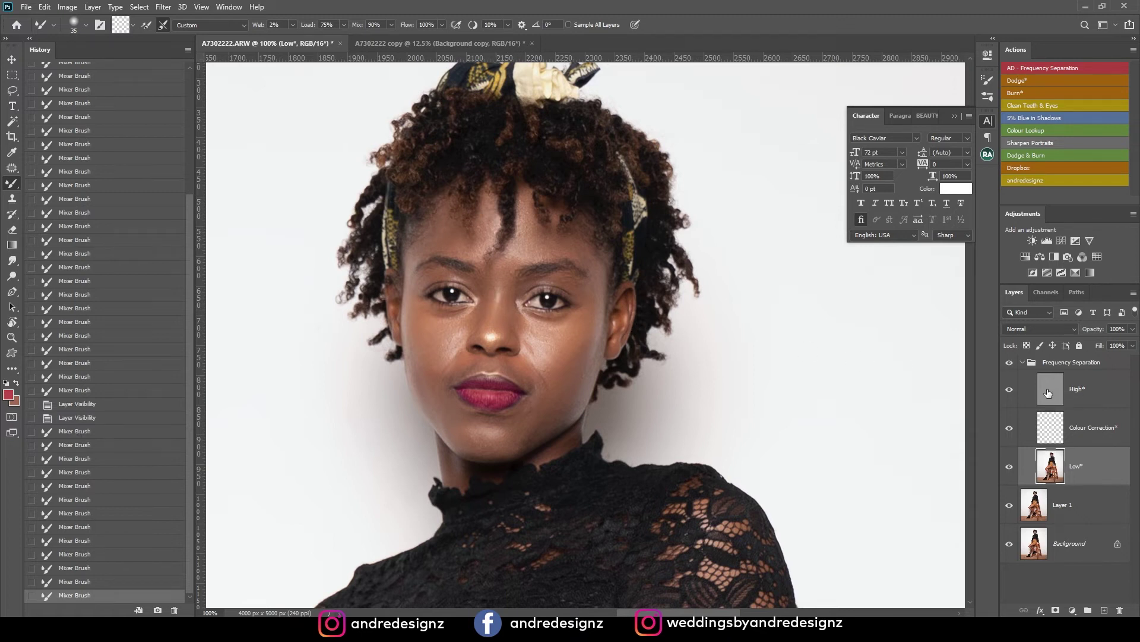
left_click_drag(533, 348, 543, 342)
left_click_drag(591, 291, 597, 329)
mouse_move(570, 366)
left_mouse_down()
mouse_move(589, 342)
mouse_move(579, 392)
left_mouse_up()
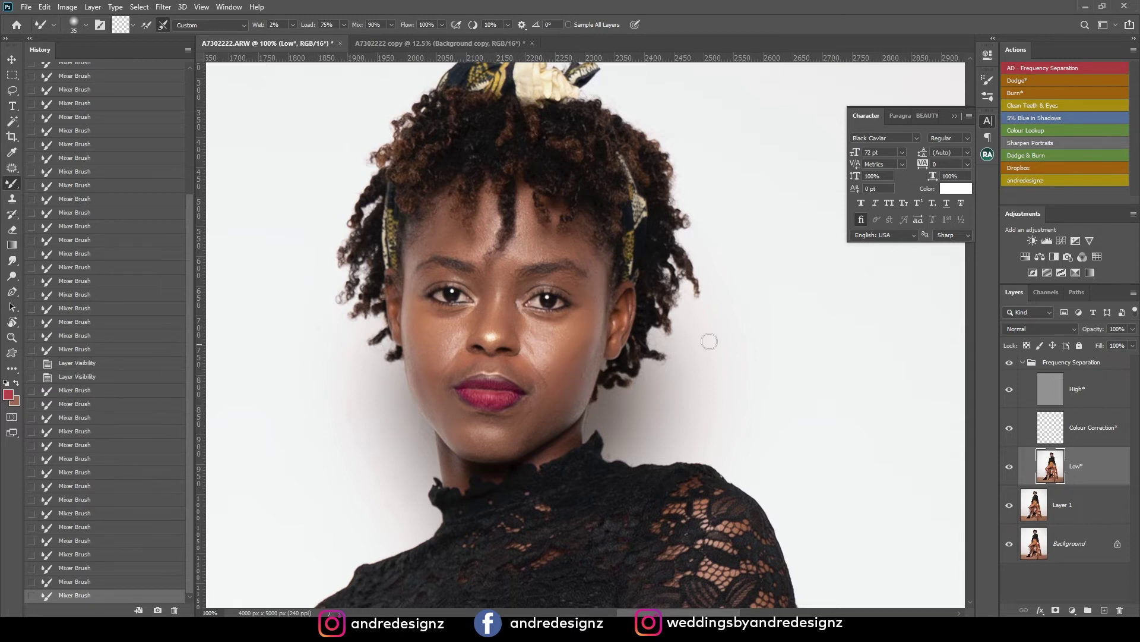
Patch the uneven skin texture on the highlighted cheek beside the nose on the High* layer with the Patch tool
left_click(1049, 388)
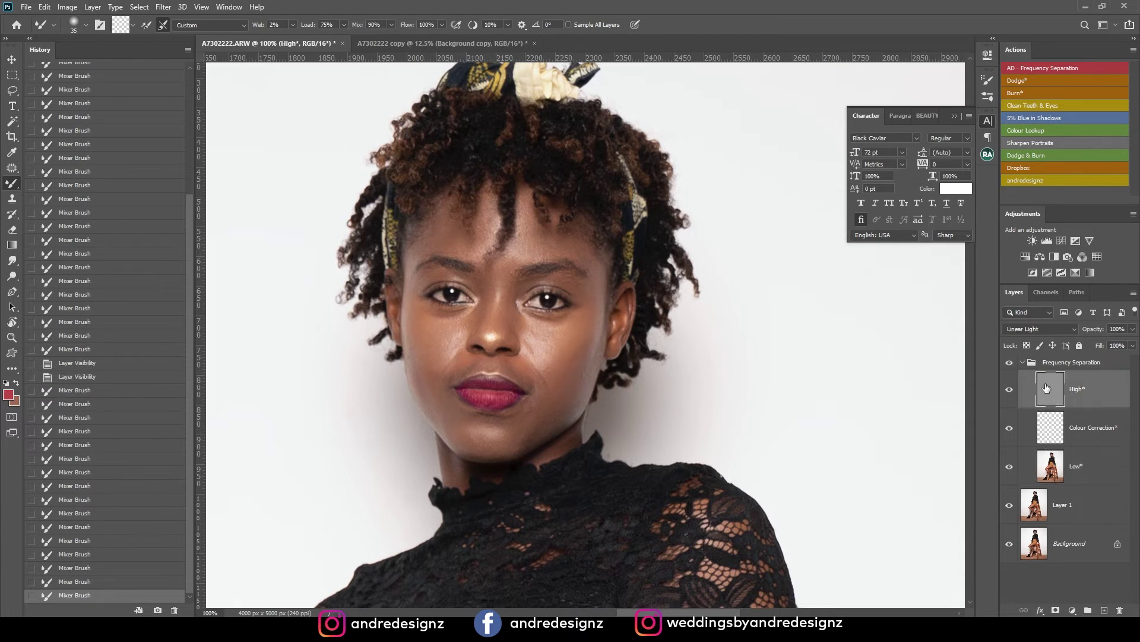
key("j")
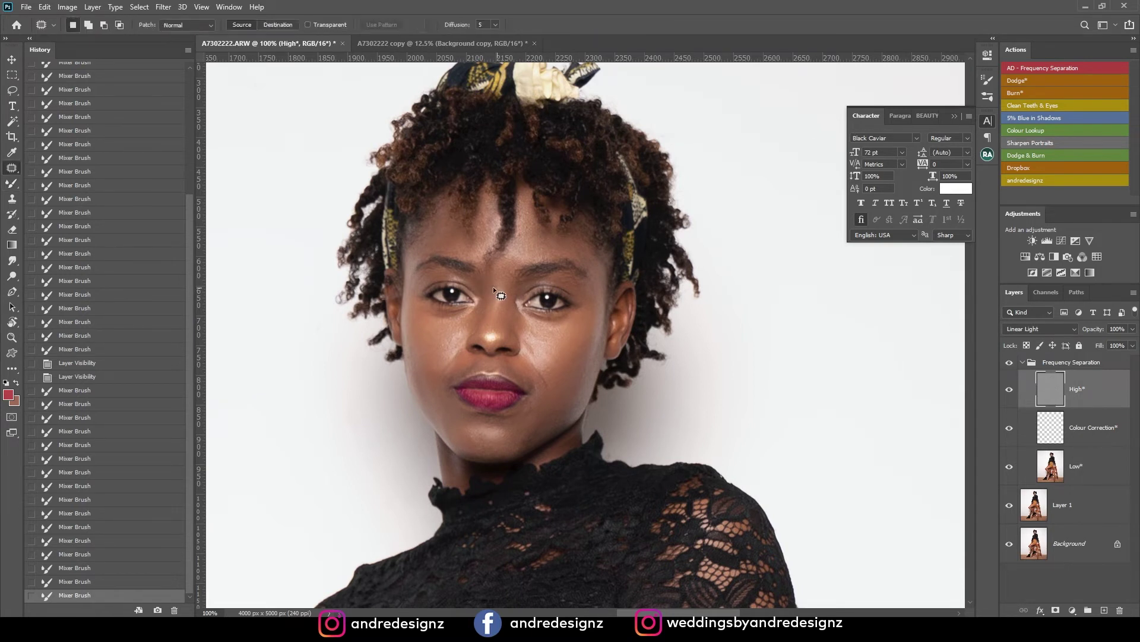
mouse_move(526, 333)
left_mouse_down()
mouse_move(526, 350)
mouse_move(554, 351)
mouse_move(535, 342)
mouse_move(547, 341)
mouse_move(535, 359)
mouse_move(550, 346)
left_mouse_up()
key("ctrl+d")
key("ctrl+d")
left_click_drag(548, 349, 547, 360)
mouse_move(548, 352)
left_mouse_down()
mouse_move(551, 336)
mouse_move(568, 353)
mouse_move(558, 365)
mouse_move(561, 357)
left_mouse_up()
key("ctrl+d")
mouse_move(558, 359)
left_mouse_down()
mouse_move(561, 348)
mouse_move(542, 344)
left_mouse_up()
left_click_drag(549, 345, 557, 329)
left_click_drag(556, 334, 571, 350)
left_click_drag(568, 345, 558, 346)
key("ctrl+d")
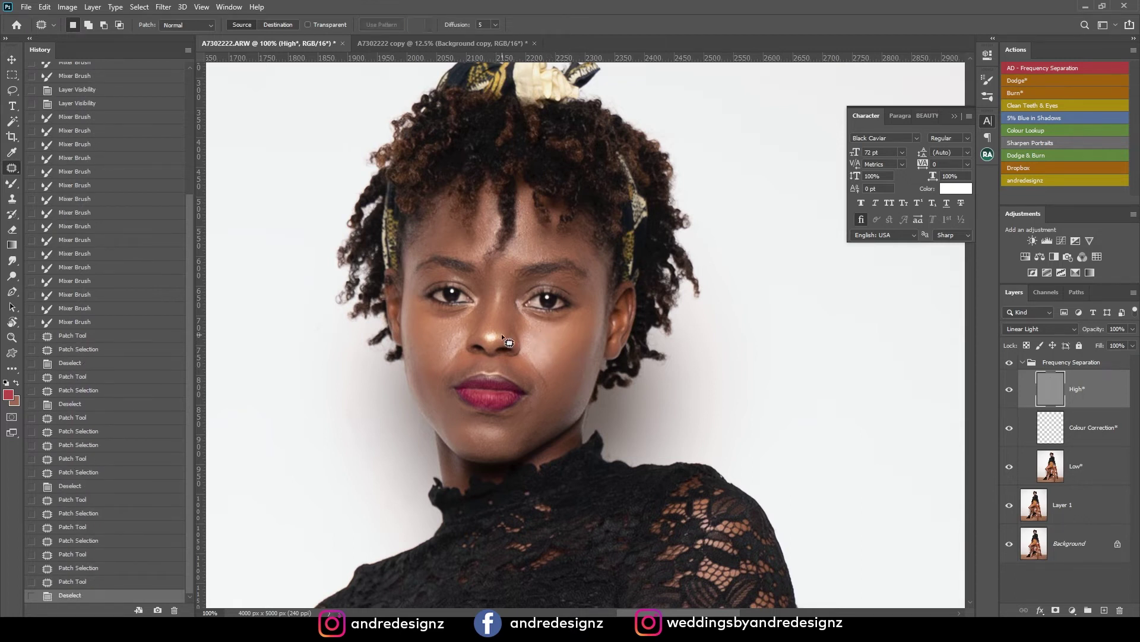
left_click(1085, 479)
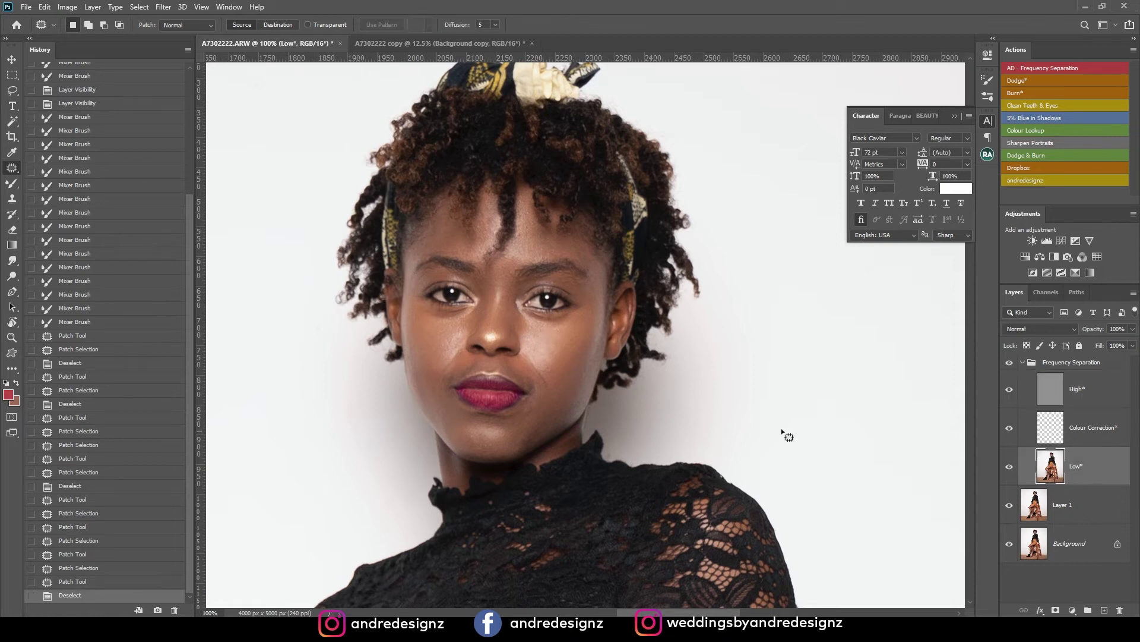
key("b")
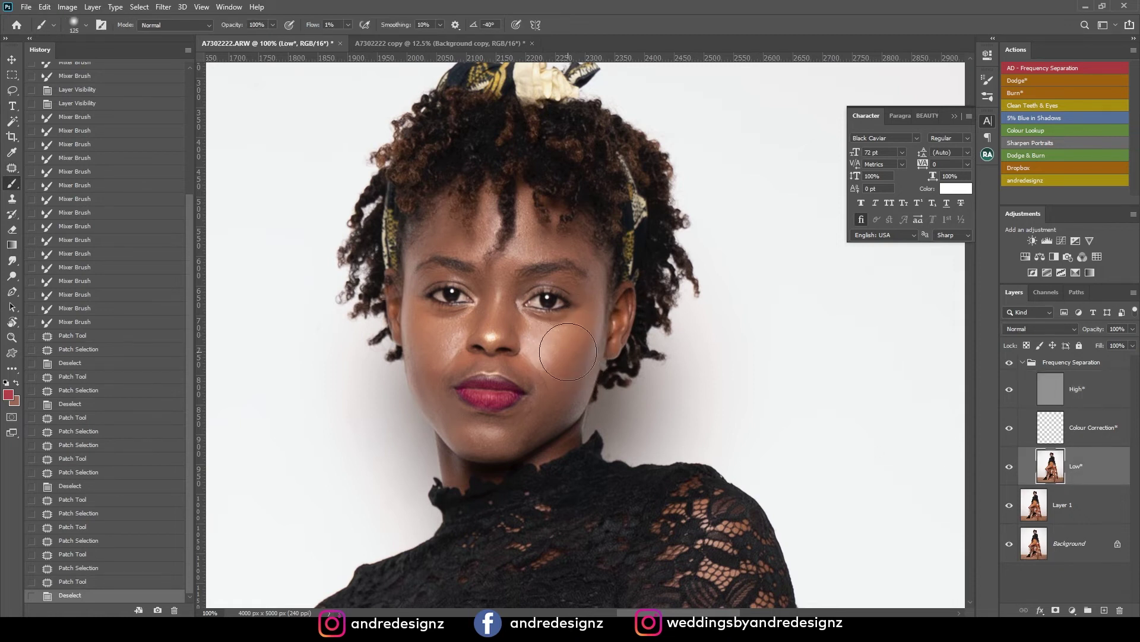
key("bracketleft")
key("bracketleft")
left_click_drag(542, 341, 541, 346)
mouse_move(582, 359)
left_mouse_down()
mouse_move(541, 341)
mouse_move(590, 329)
mouse_move(558, 368)
left_mouse_up()
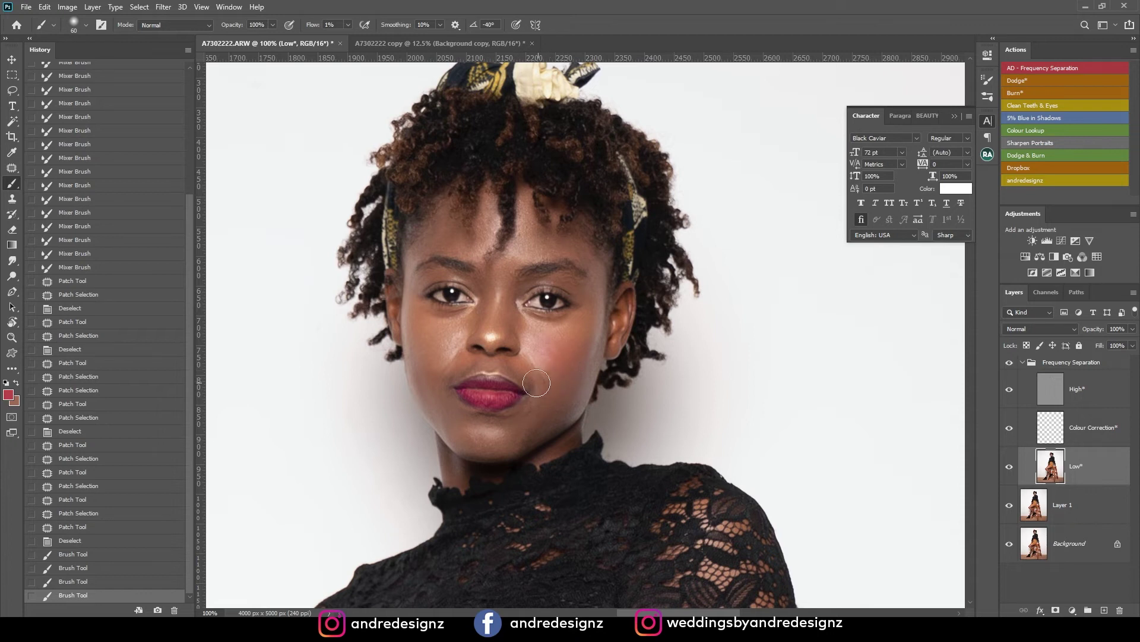
left_click(92, 541)
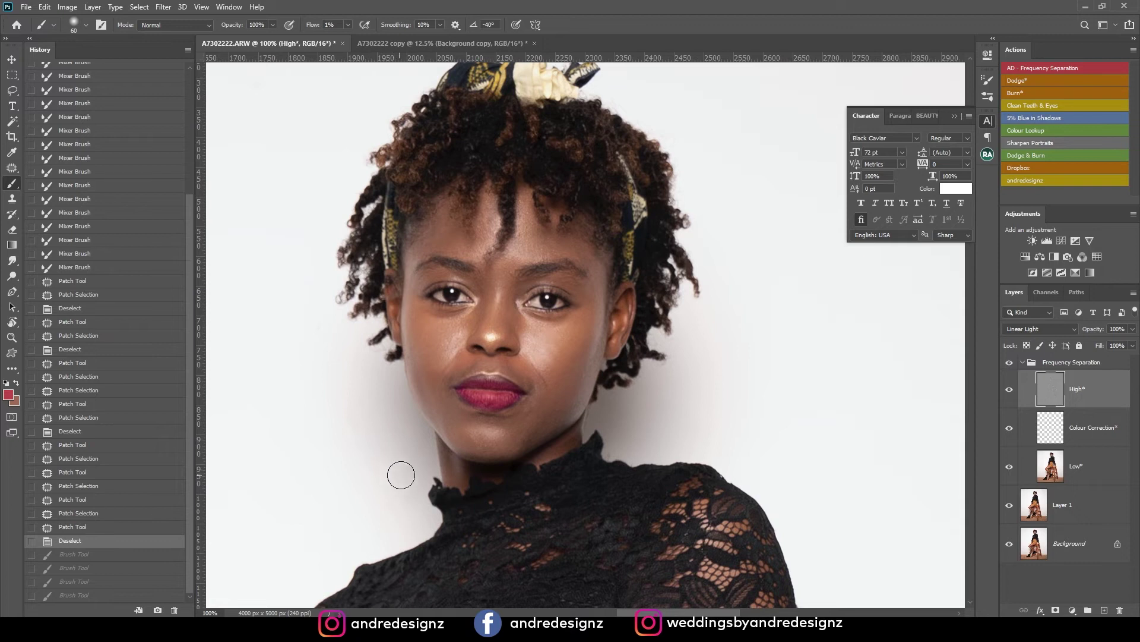
Try blending the cheek highlight with the Mixer Brush on the High* layer, and revert the strokes
key("shift+b")
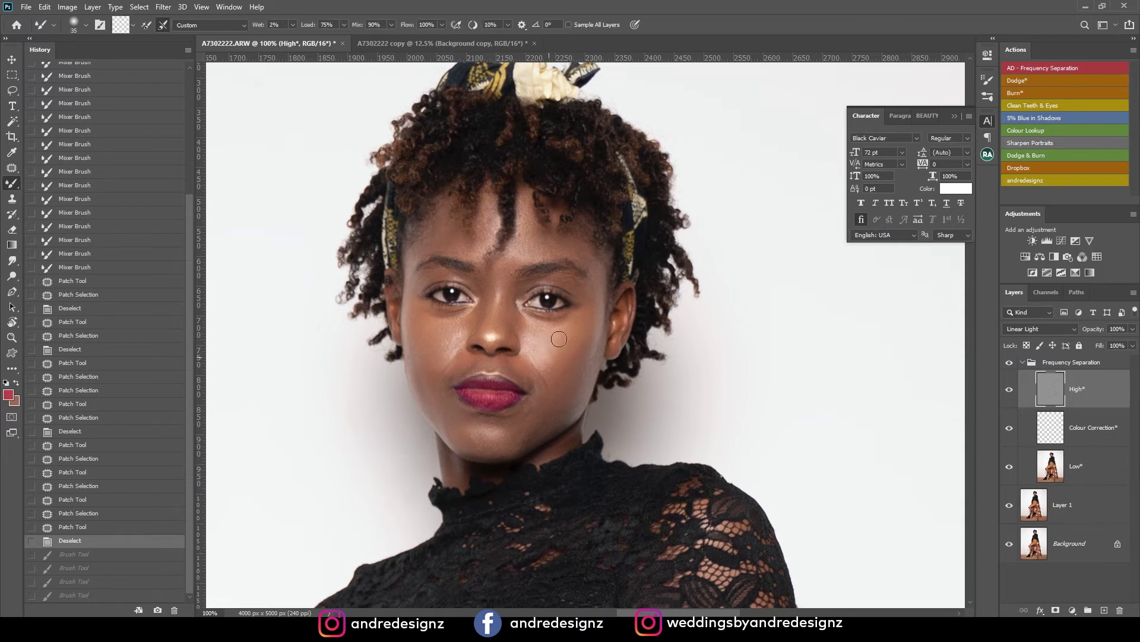
mouse_move(530, 330)
left_mouse_down()
mouse_move(543, 350)
mouse_move(557, 347)
left_mouse_up()
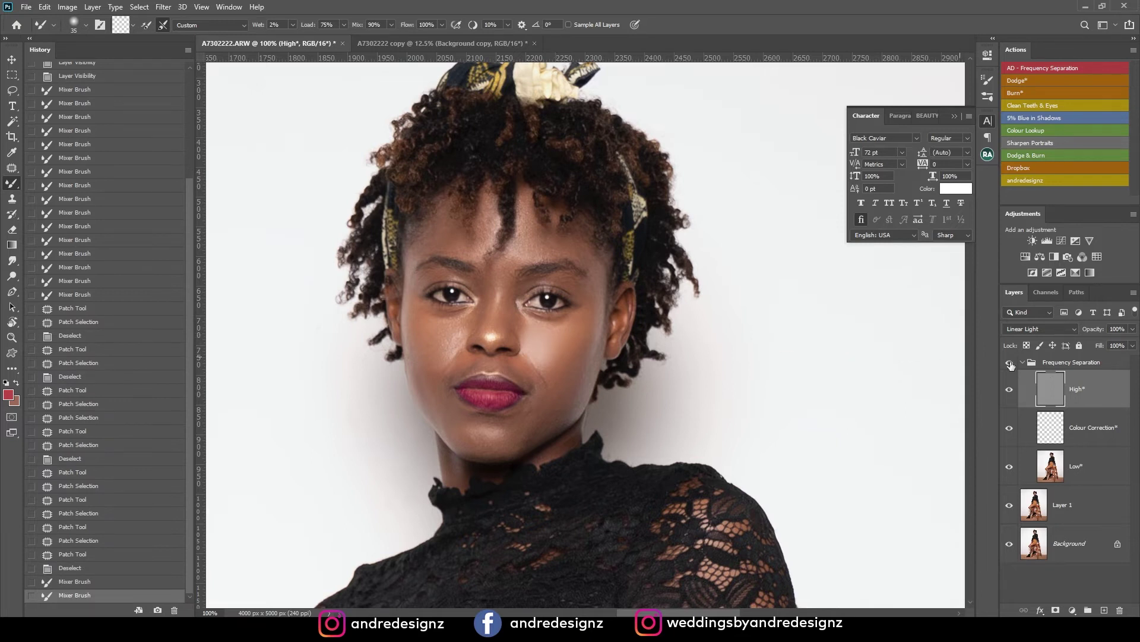
left_click(103, 571)
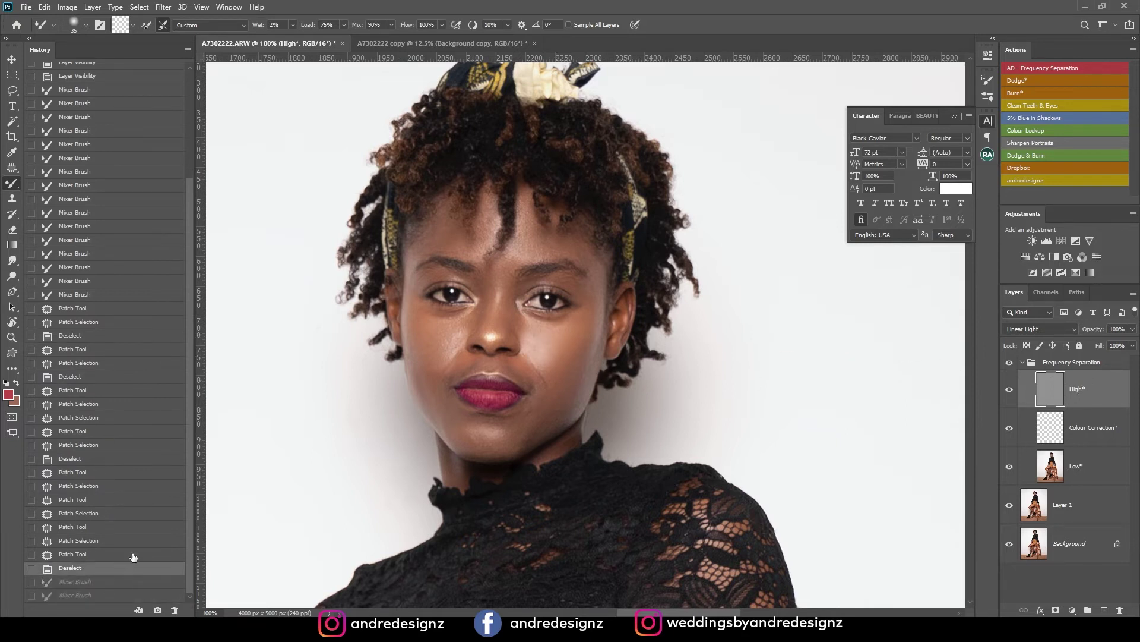
Blend both cheeks, the jaw edge and the side of the forehead on the Low* layer with the Mixer Brush at size 35
left_click(1084, 471)
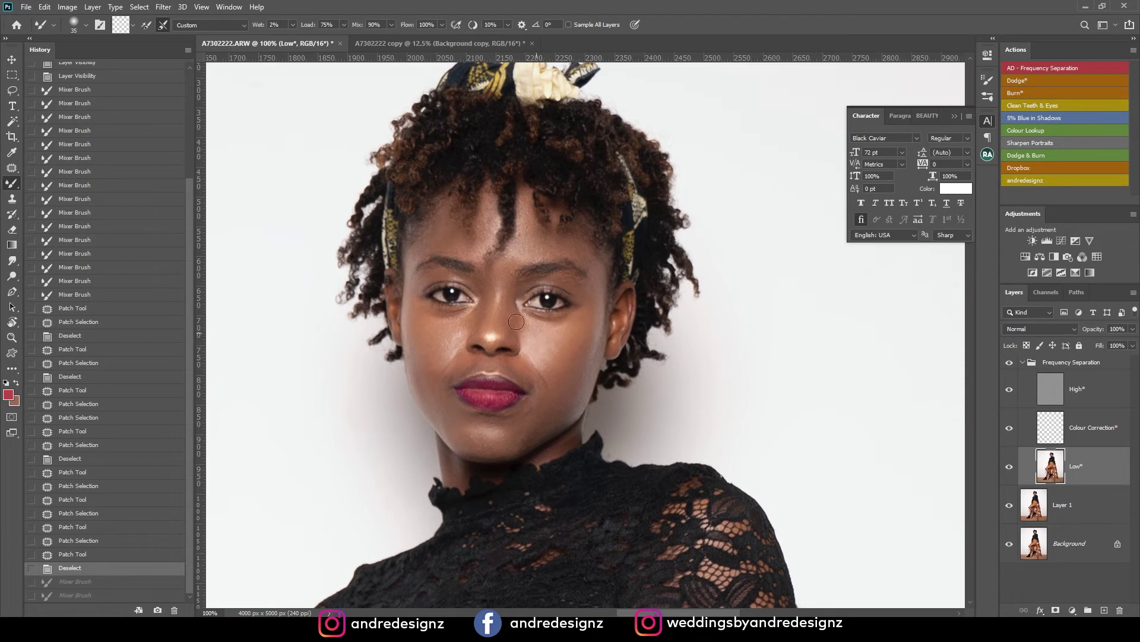
left_click(542, 355)
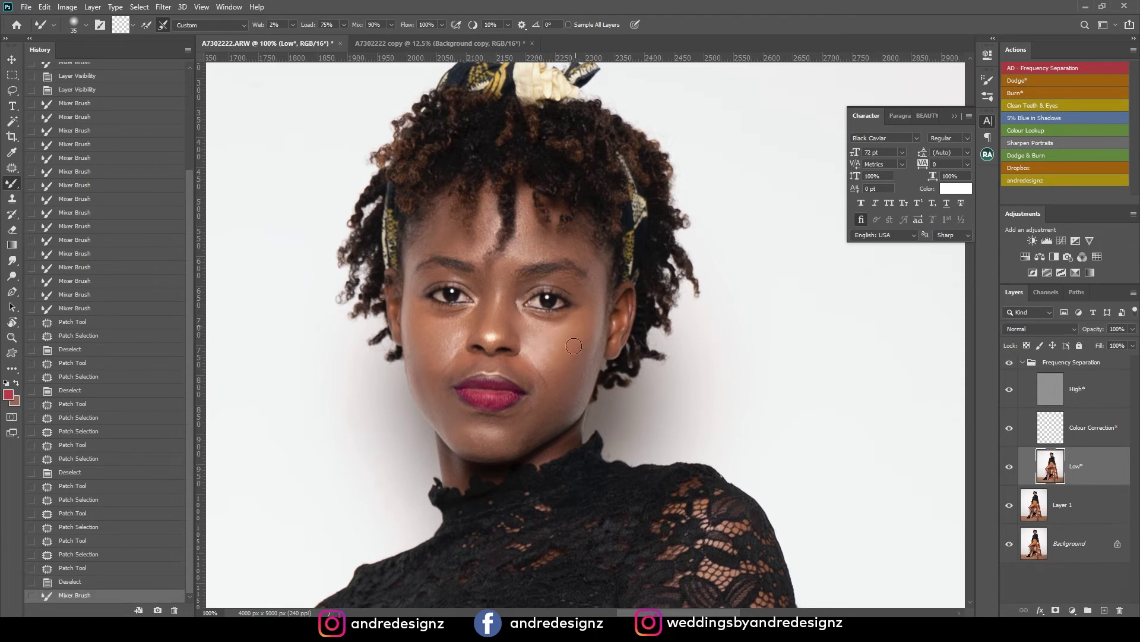
left_click_drag(597, 305, 546, 360)
mouse_move(412, 347)
left_mouse_down()
mouse_move(426, 366)
mouse_move(424, 348)
left_mouse_up()
left_click_drag(433, 411, 434, 380)
left_click_drag(420, 228, 413, 248)
left_click_drag(586, 337, 591, 322)
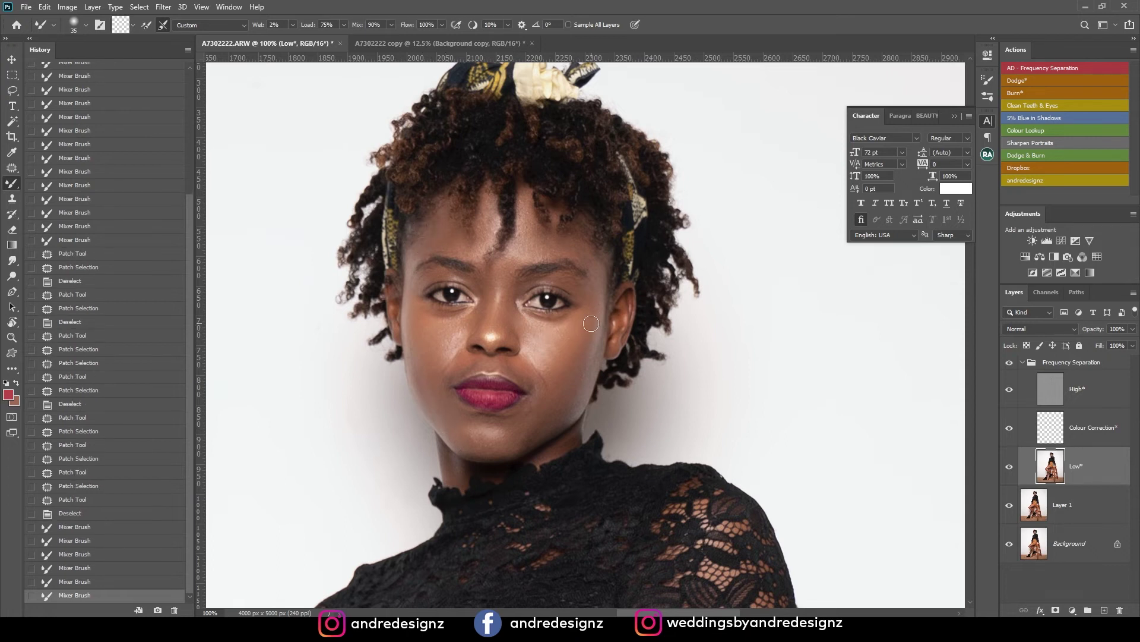
scroll(581, 319, "up", 2)
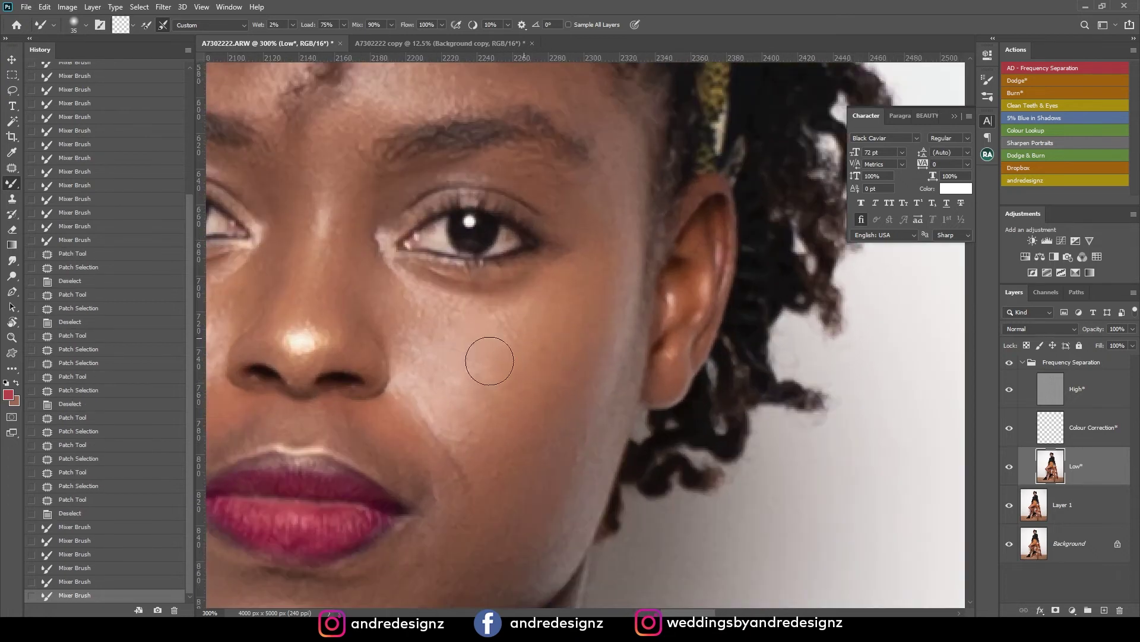
left_click_drag(506, 349, 524, 335)
Compare the face with the Frequency Separation group hidden and shown, and collapse the group
scroll(617, 326, "down", 4)
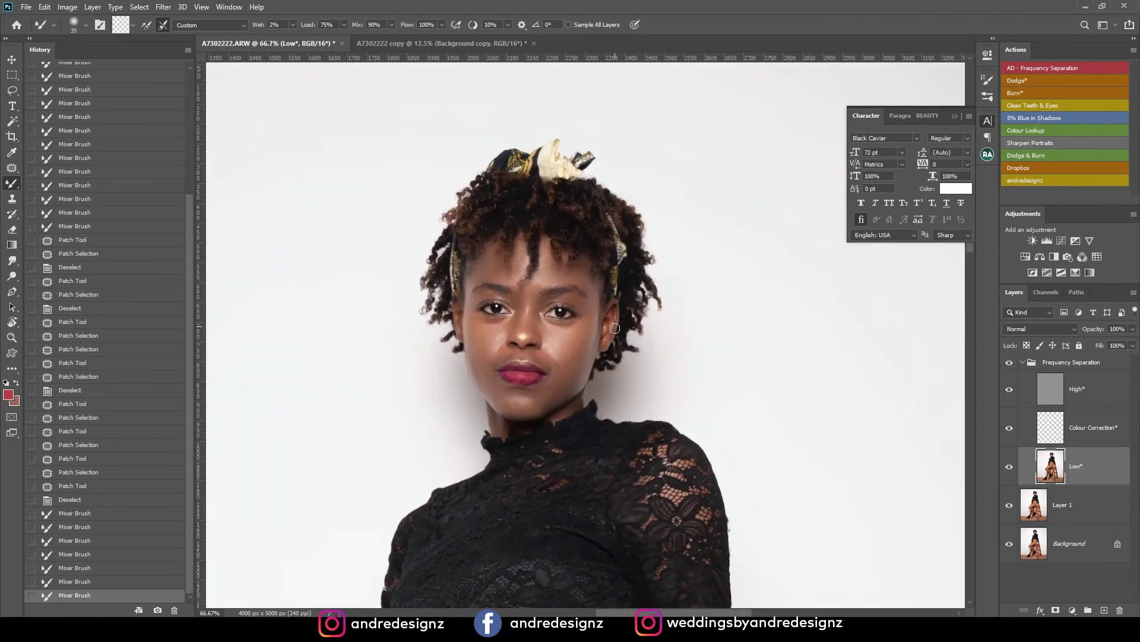
left_click(1010, 363)
left_click(1009, 363)
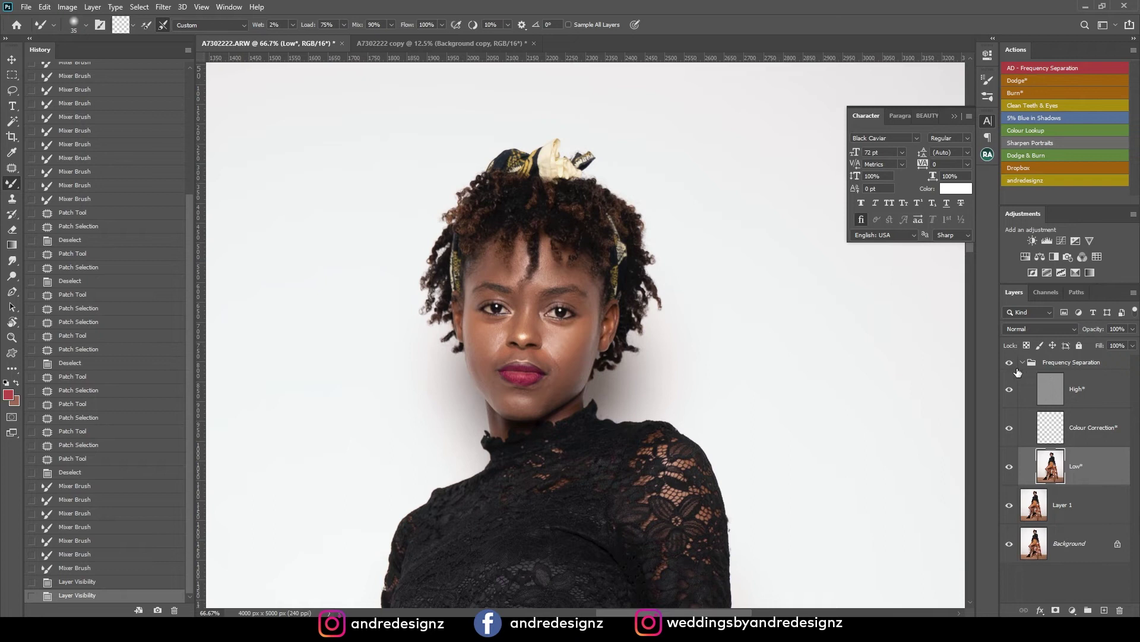
left_click(1019, 363)
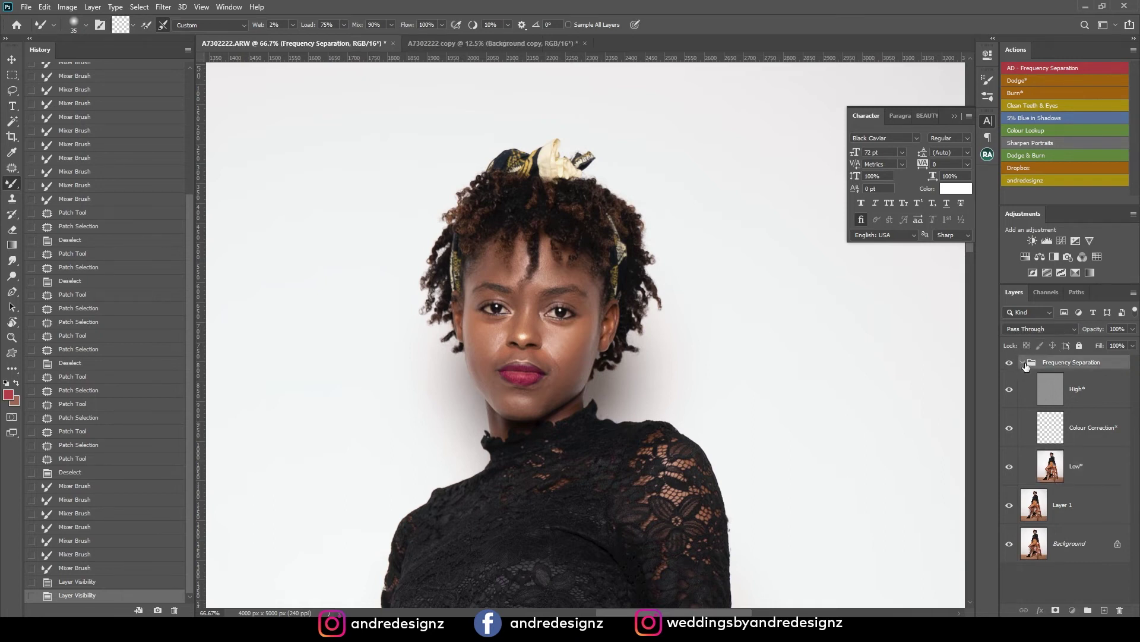
left_click(1021, 363)
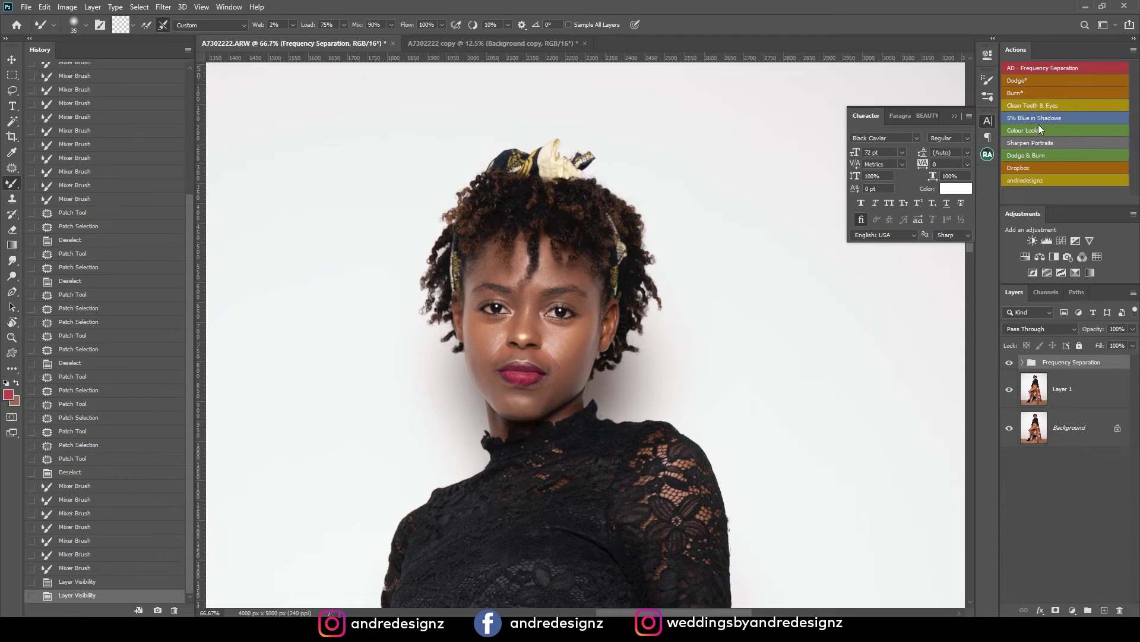
Add a Soft Light Dodge & Burn layer with the Dodge & Burn action, and set up the regular Brush with default black and white colours
left_click(1027, 155)
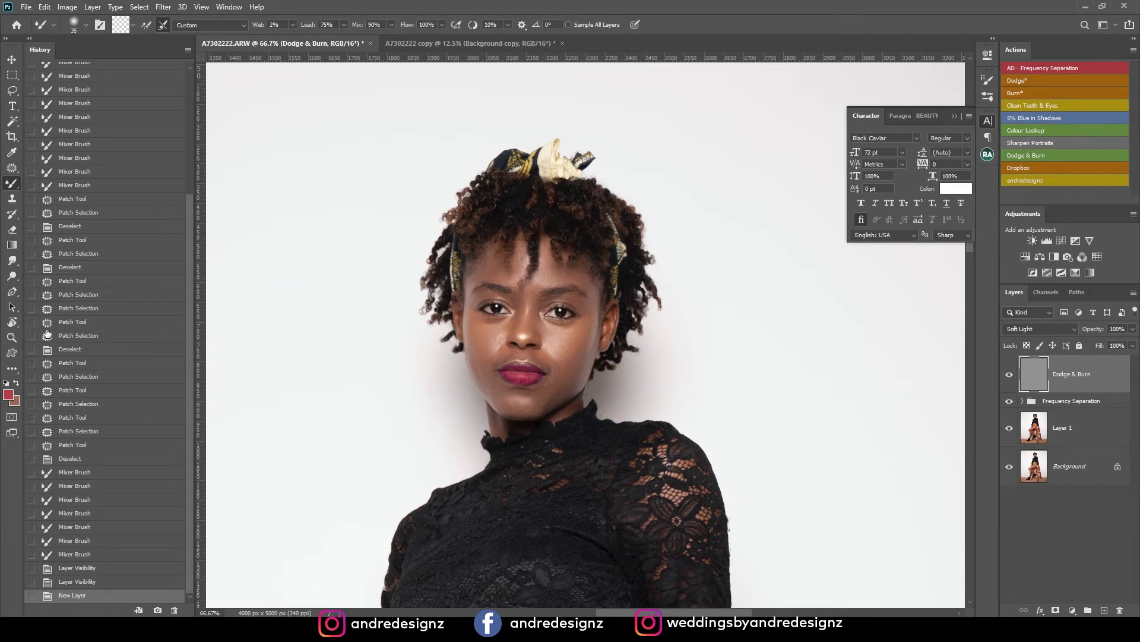
left_click(8, 384)
key("shift+b")
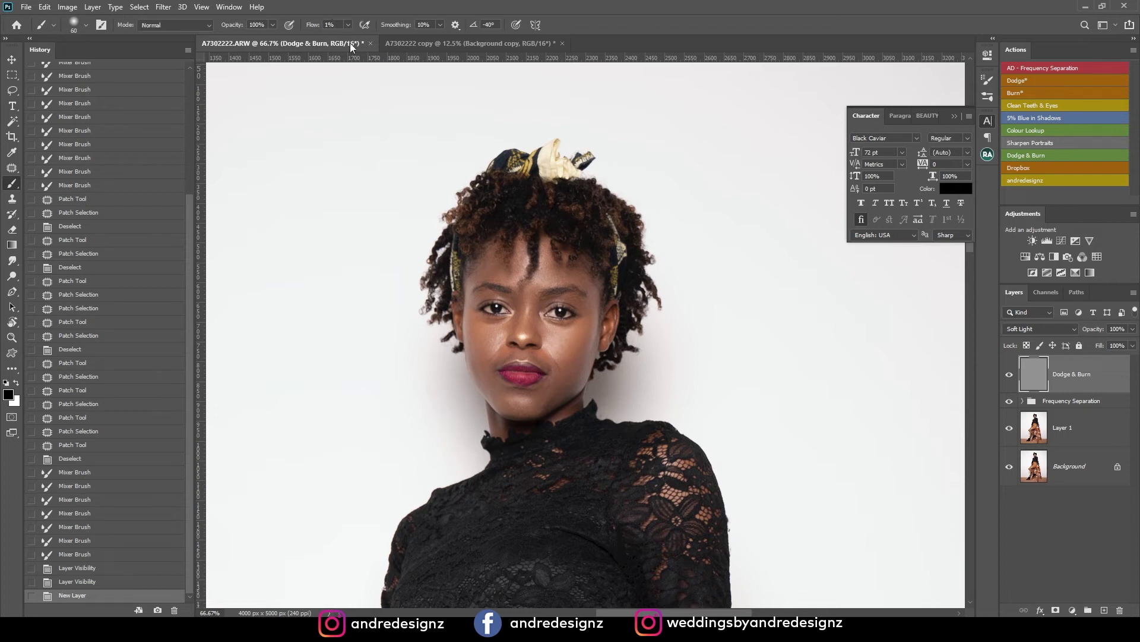
Reduce the brush size to 25 and burn along the nose in black at 1% flow on the Dodge & Burn layer
scroll(552, 340, "up", 4)
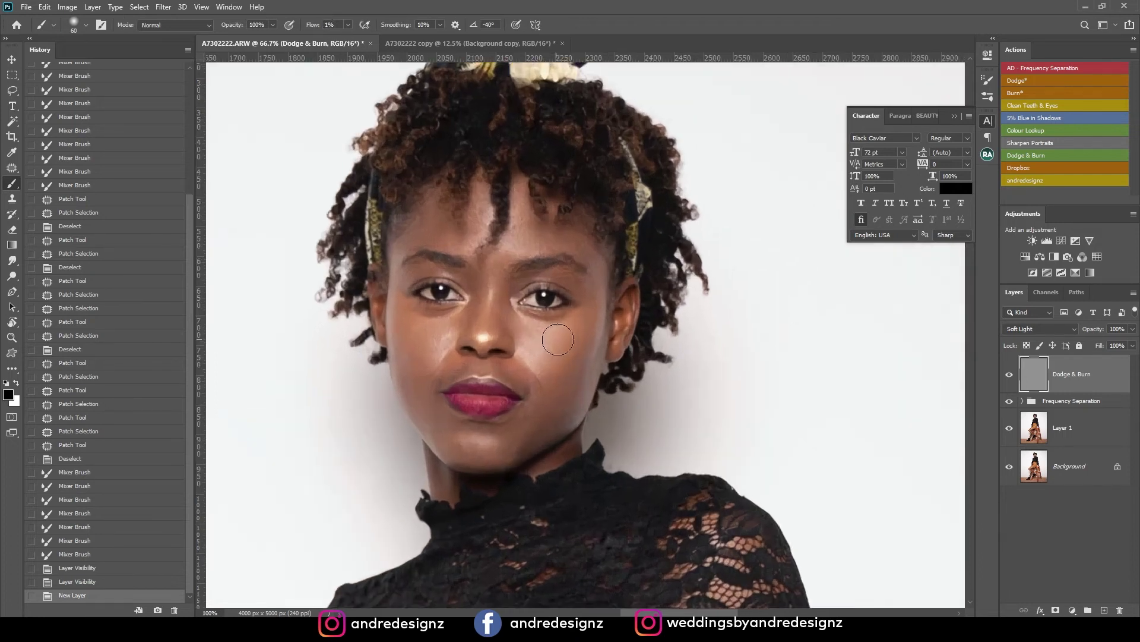
scroll(552, 340, "down", 3)
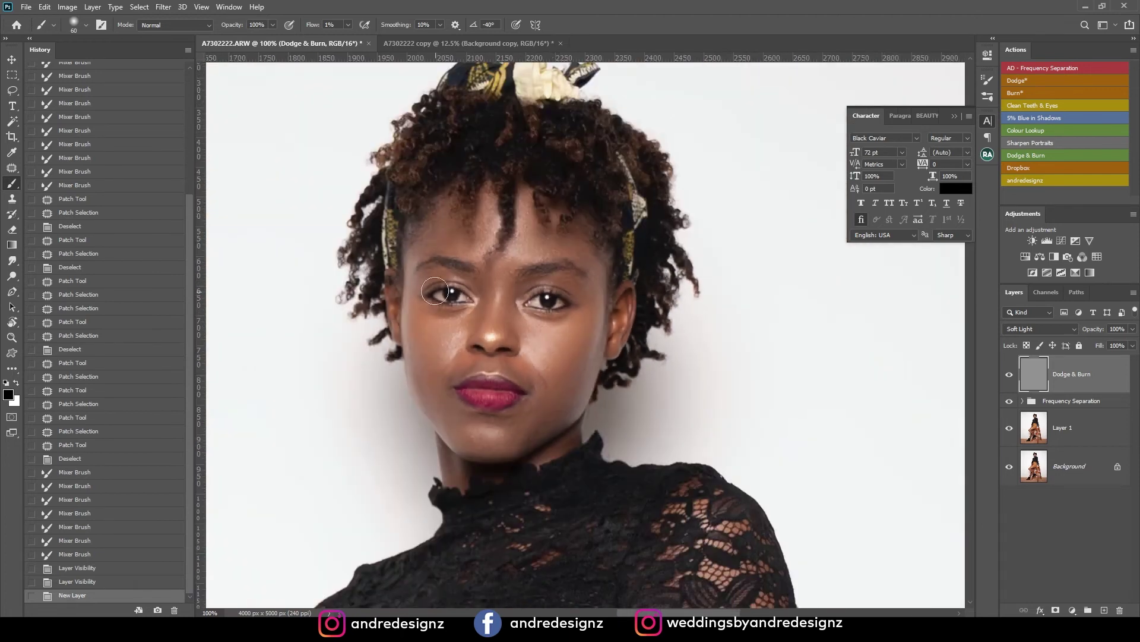
key("bracketleft")
key("bracketleft")
key("bracketleft")
key("bracketleft")
key("bracketleft")
mouse_move(515, 298)
left_mouse_down()
mouse_move(498, 322)
mouse_move(478, 301)
mouse_move(486, 334)
left_mouse_up()
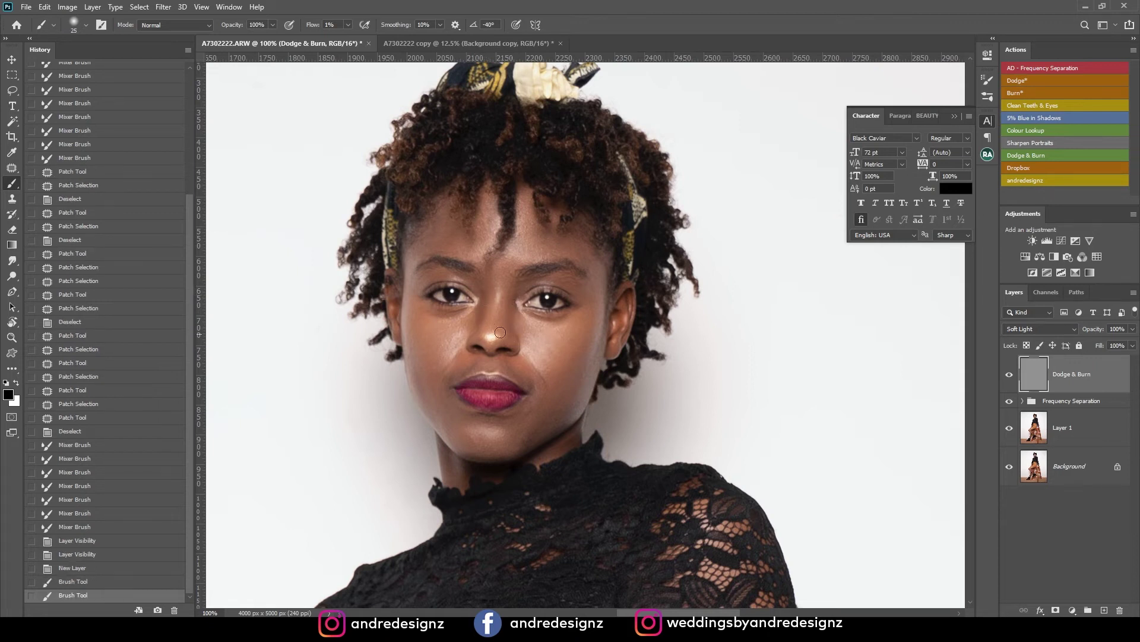
Increase the brush size to 45 and burn along the chin, jawline and outer edge of the face
key("bracketright")
key("bracketright")
key("bracketright")
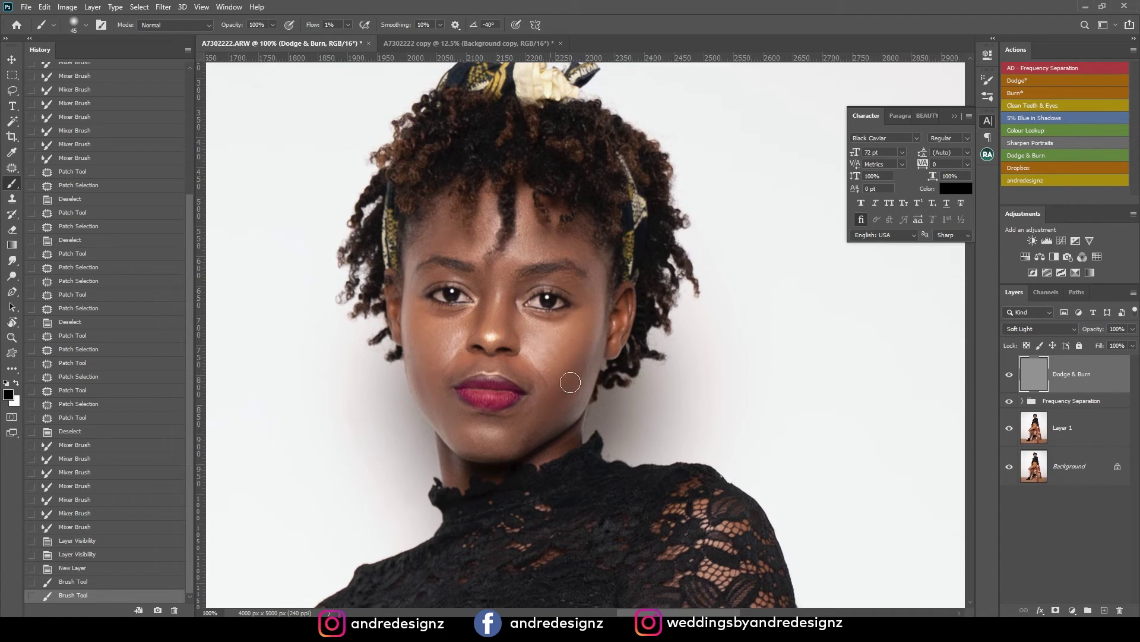
left_click_drag(525, 446, 453, 417)
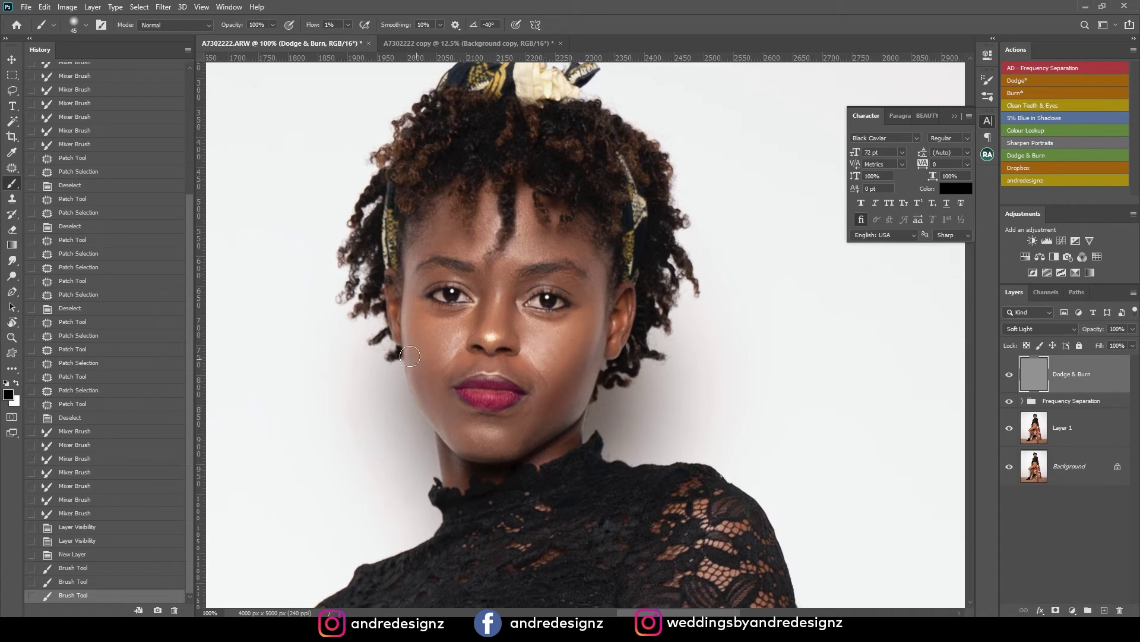
left_click_drag(408, 302, 413, 314)
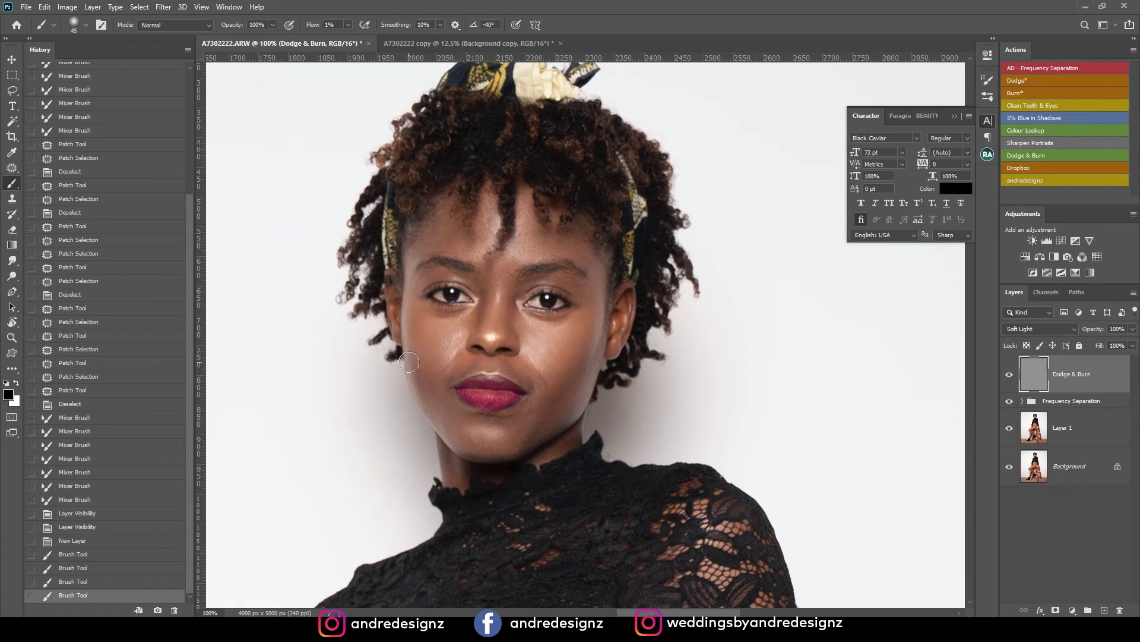
Step back over the last burn strokes, increase the brush size to 50, and burn the jawline and outer forehead in black
left_click(98, 570)
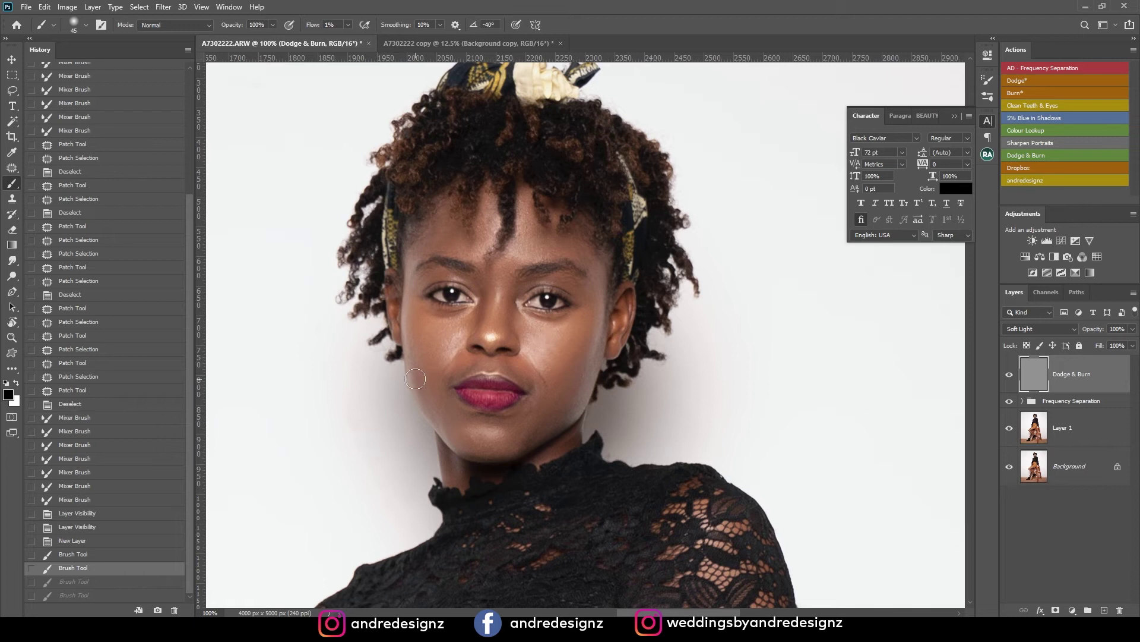
left_click(405, 360)
key("bracketright")
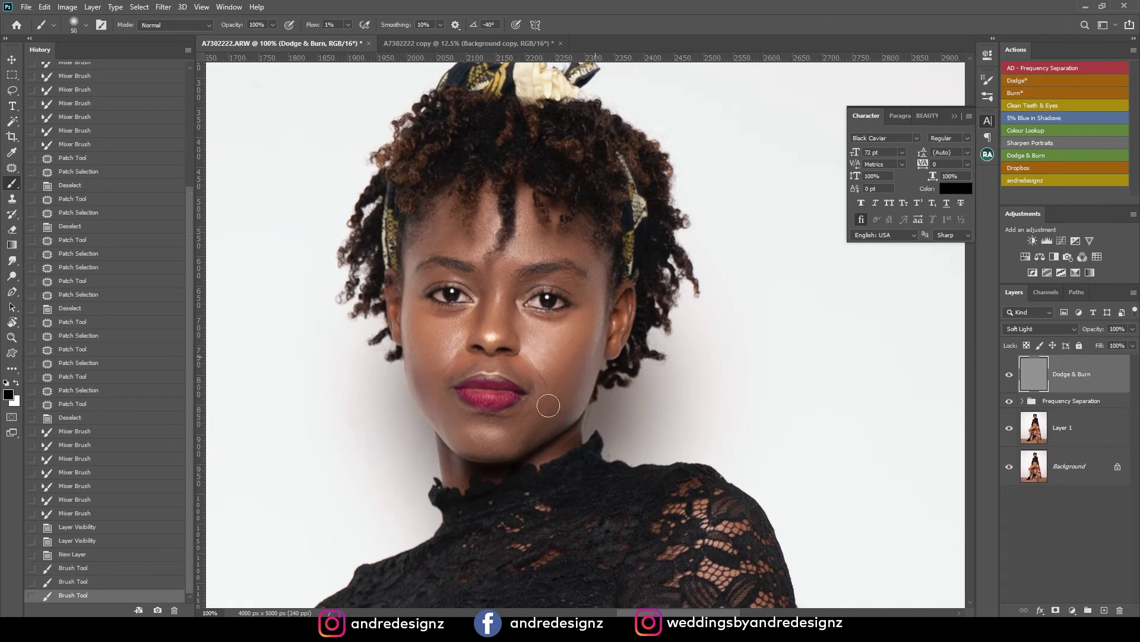
left_click_drag(549, 408, 543, 419)
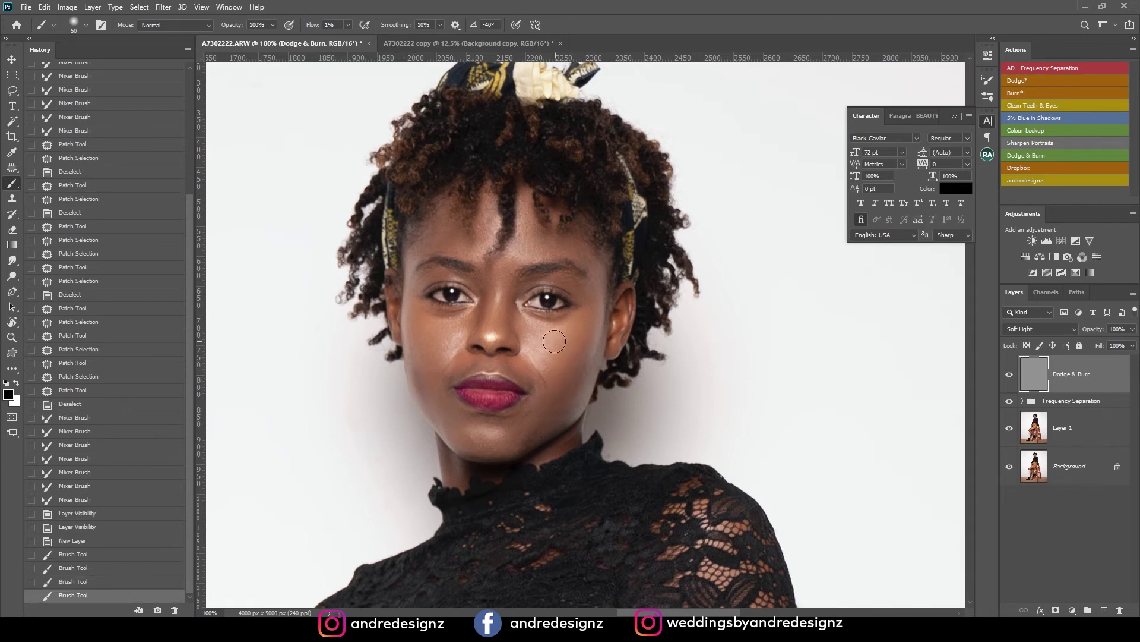
left_click_drag(442, 227, 414, 256)
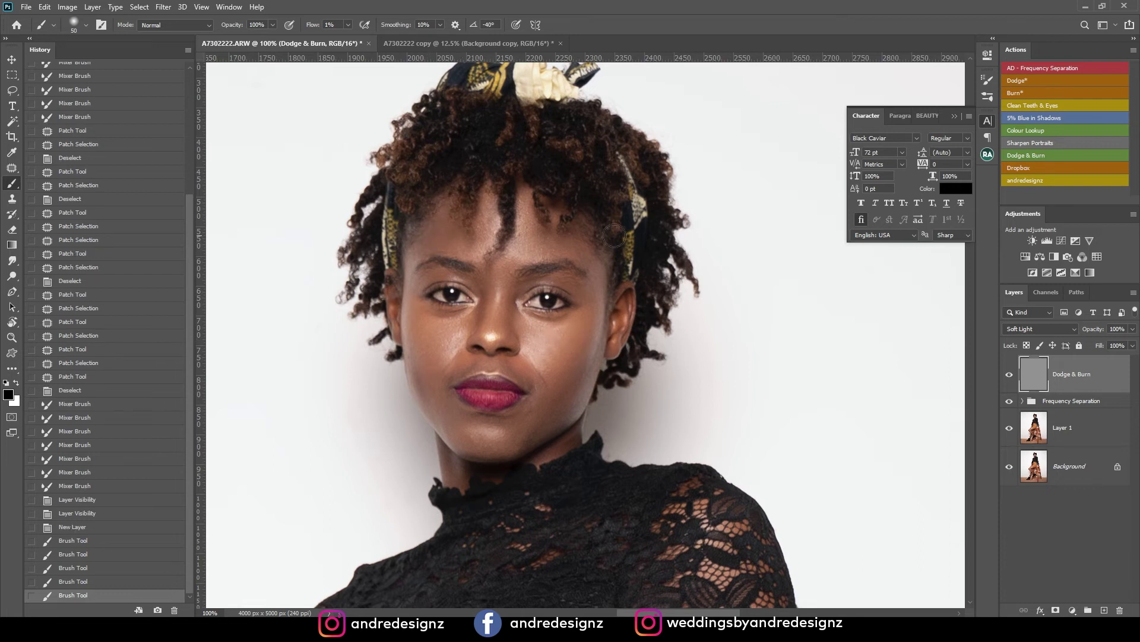
left_click(586, 255)
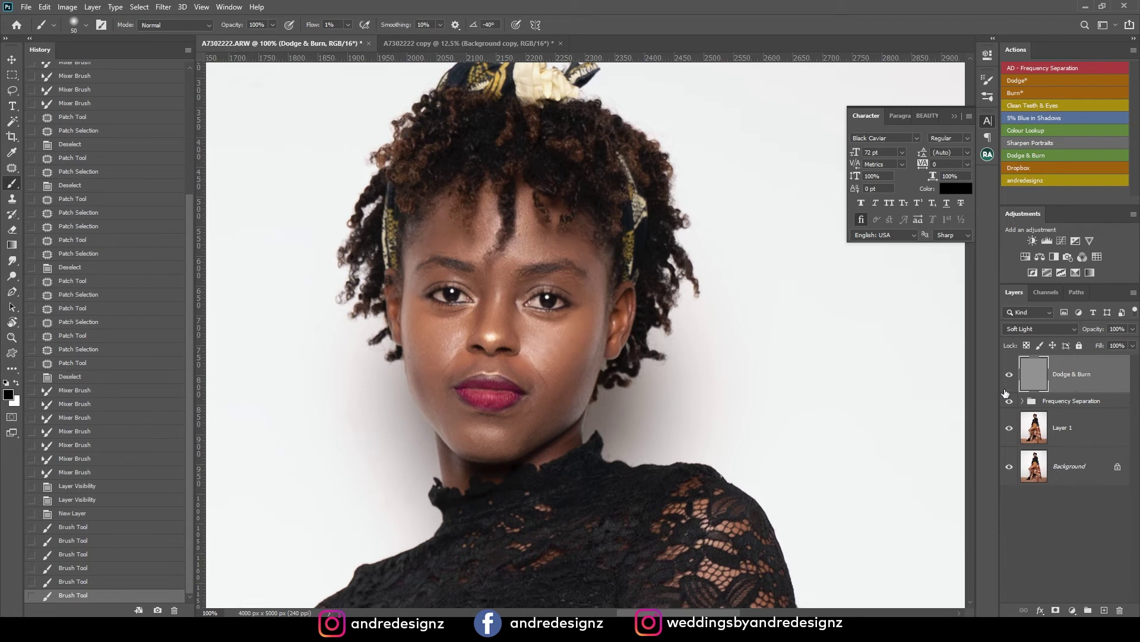
Dodge between the eyebrows in white at brush size 35, and compare the face with the Dodge & Burn layer hidden and shown
key("x")
key("bracketleft")
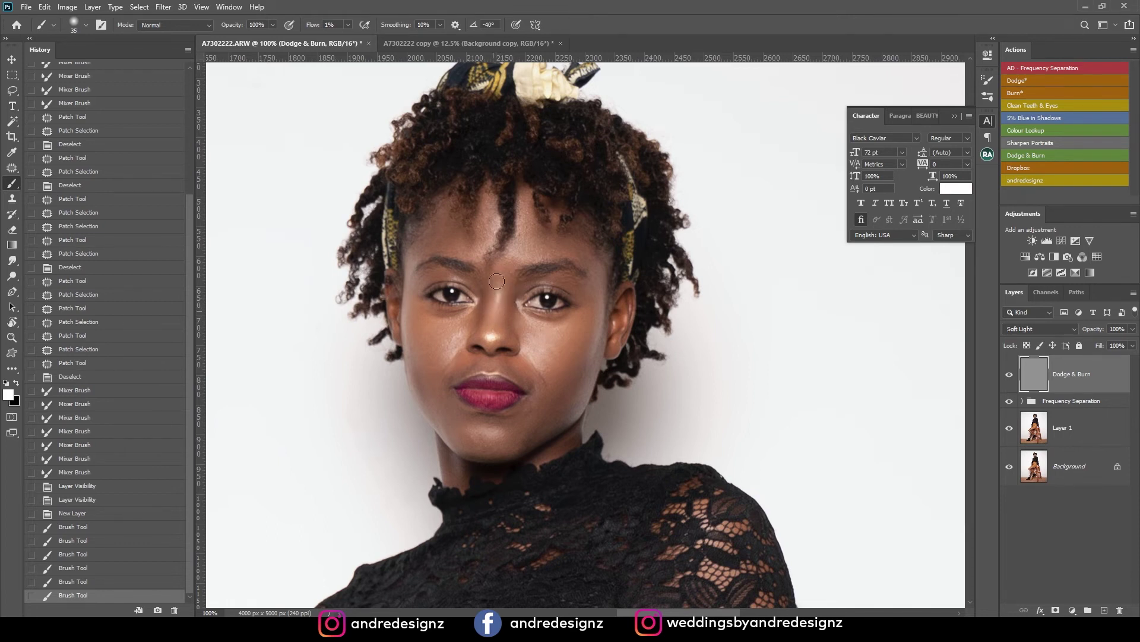
left_click_drag(500, 282, 503, 262)
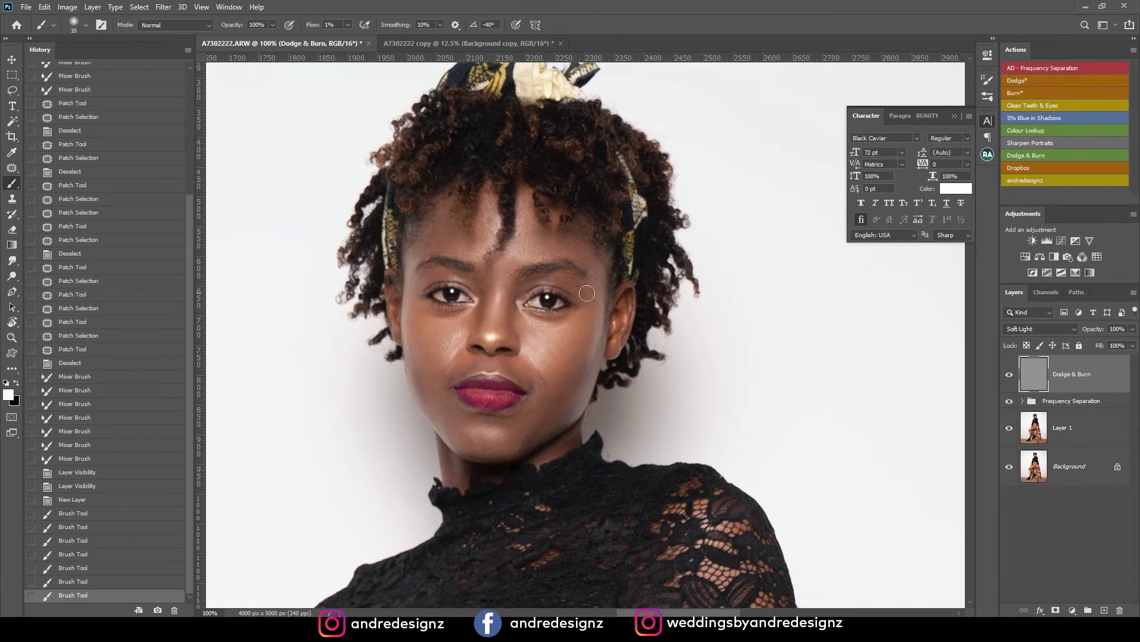
left_click(1012, 375)
left_click(1009, 374)
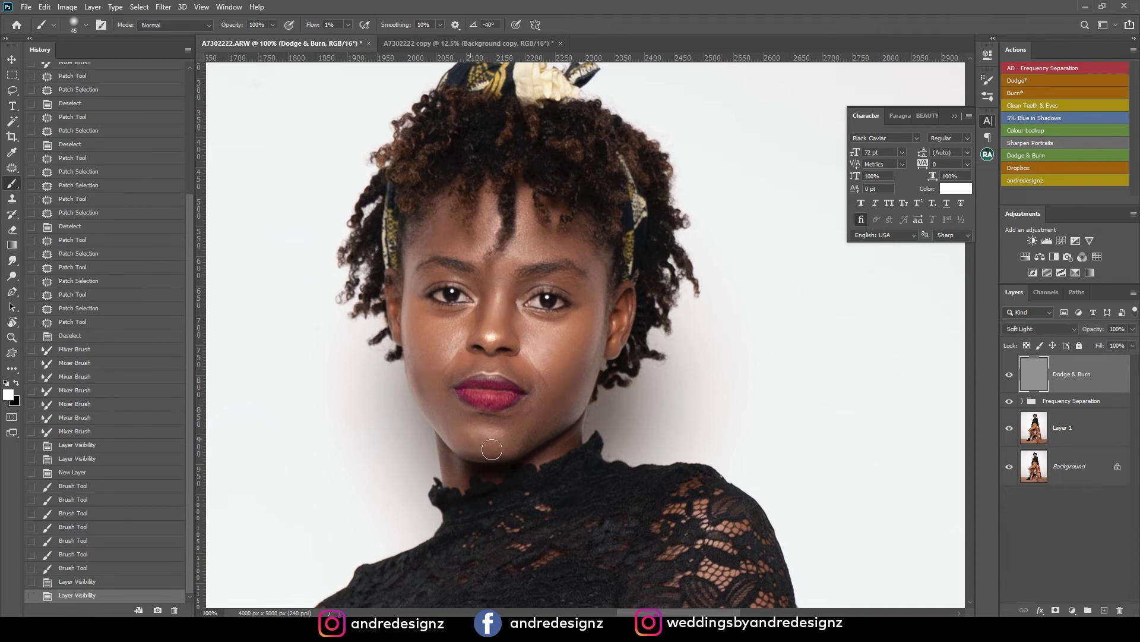
Dodge the chin and both cheeks in white at brush size 45 on the Dodge & Burn layer
mouse_move(514, 449)
left_mouse_down()
mouse_move(478, 440)
mouse_move(527, 441)
left_mouse_up()
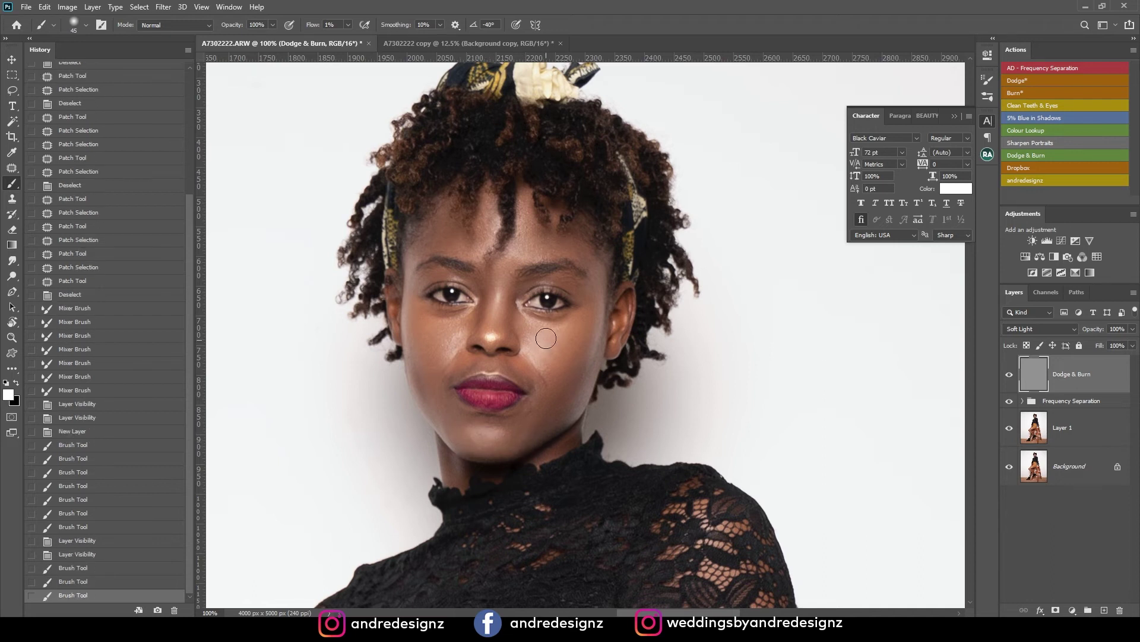
mouse_move(537, 333)
left_mouse_down()
mouse_move(568, 338)
mouse_move(553, 357)
left_mouse_up()
mouse_move(441, 348)
left_mouse_down()
mouse_move(413, 308)
mouse_move(452, 332)
mouse_move(427, 322)
mouse_move(462, 326)
mouse_move(473, 313)
mouse_move(437, 339)
mouse_move(422, 305)
left_mouse_up()
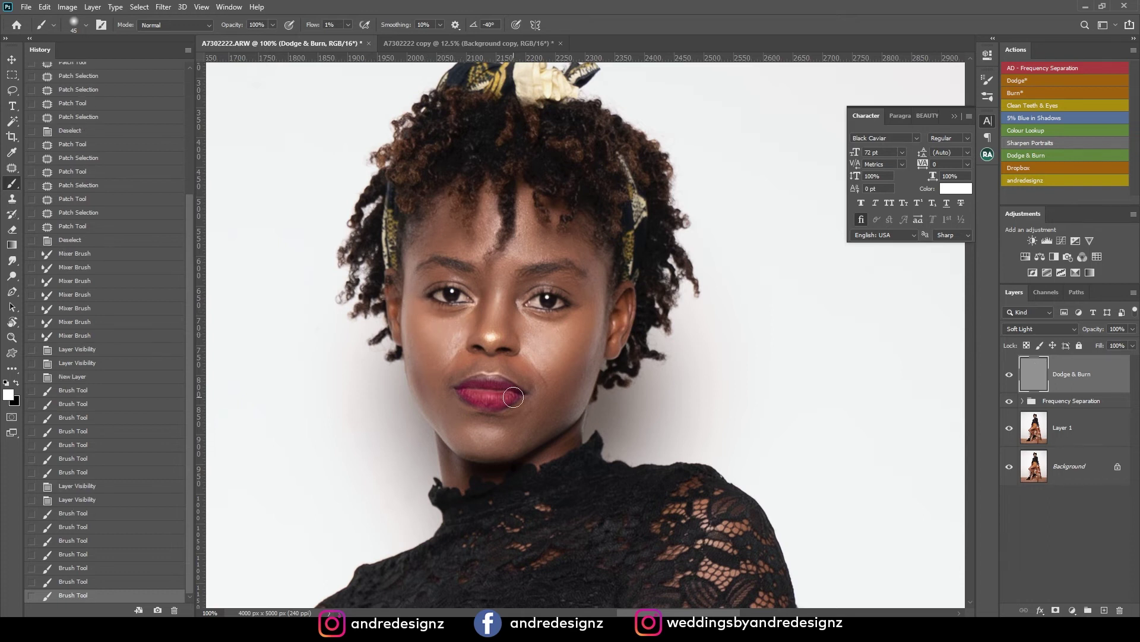
key("ctrl+minus")
key("ctrl+minus")
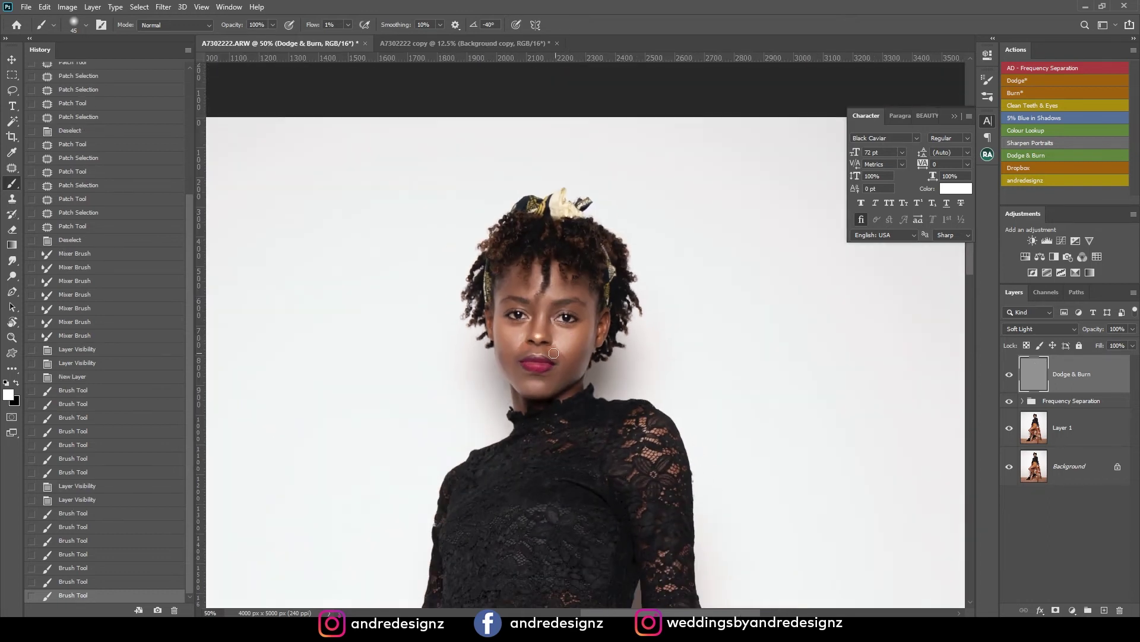
scroll(554, 353, "up", 2)
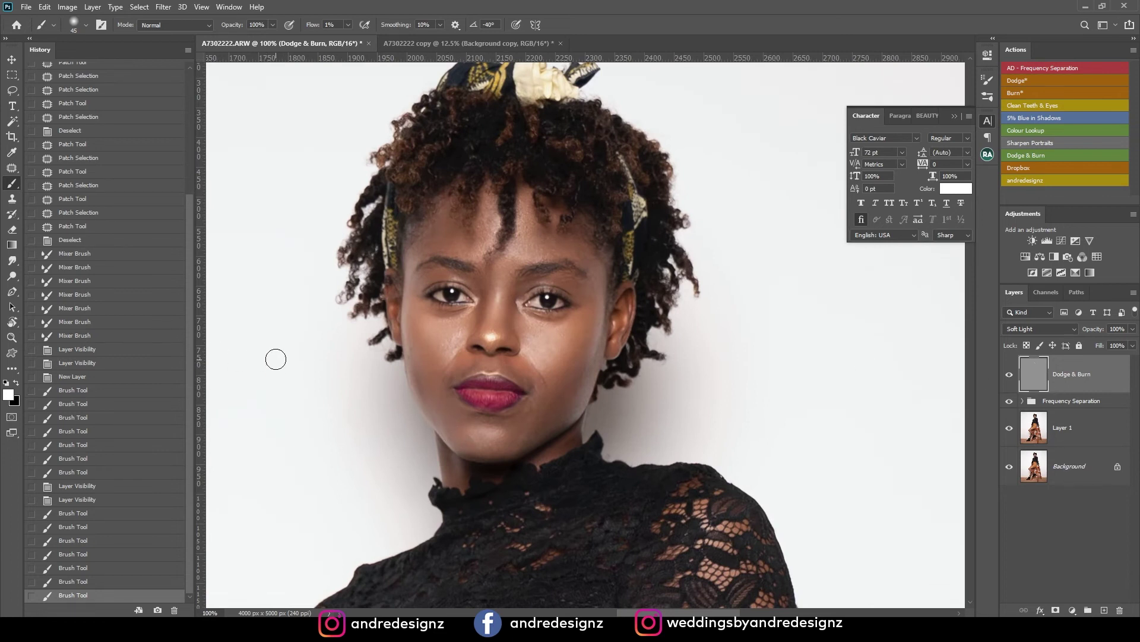
Burn along the lower cheeks, jawline and under the chin in black at brush size 45
key("x")
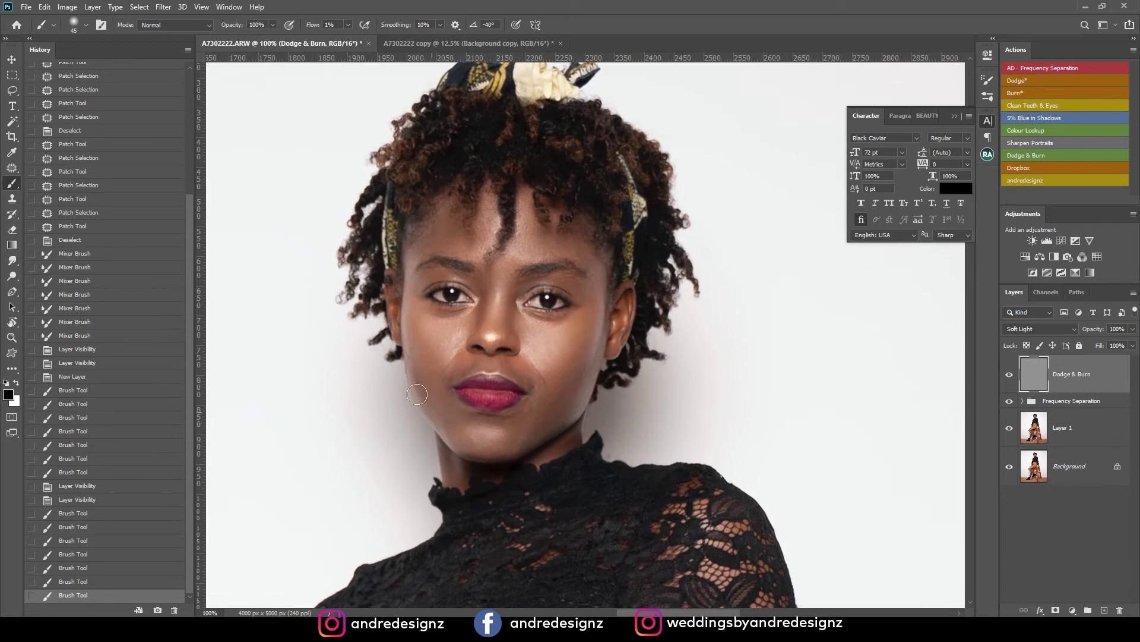
left_click_drag(420, 397, 491, 462)
left_click_drag(482, 460, 510, 463)
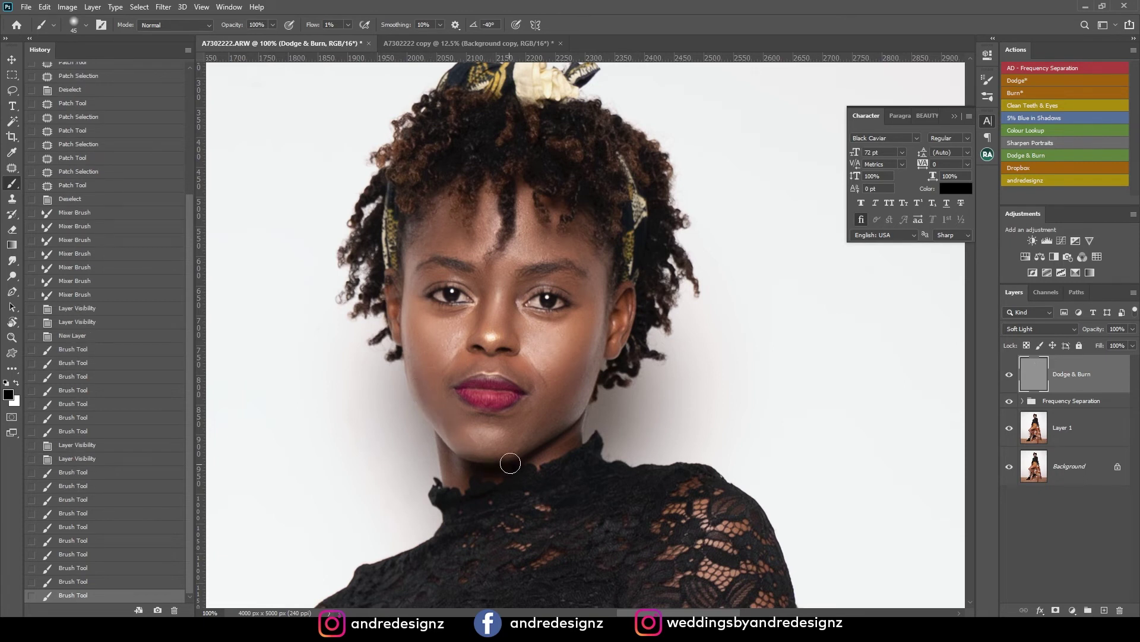
left_click_drag(546, 424, 505, 469)
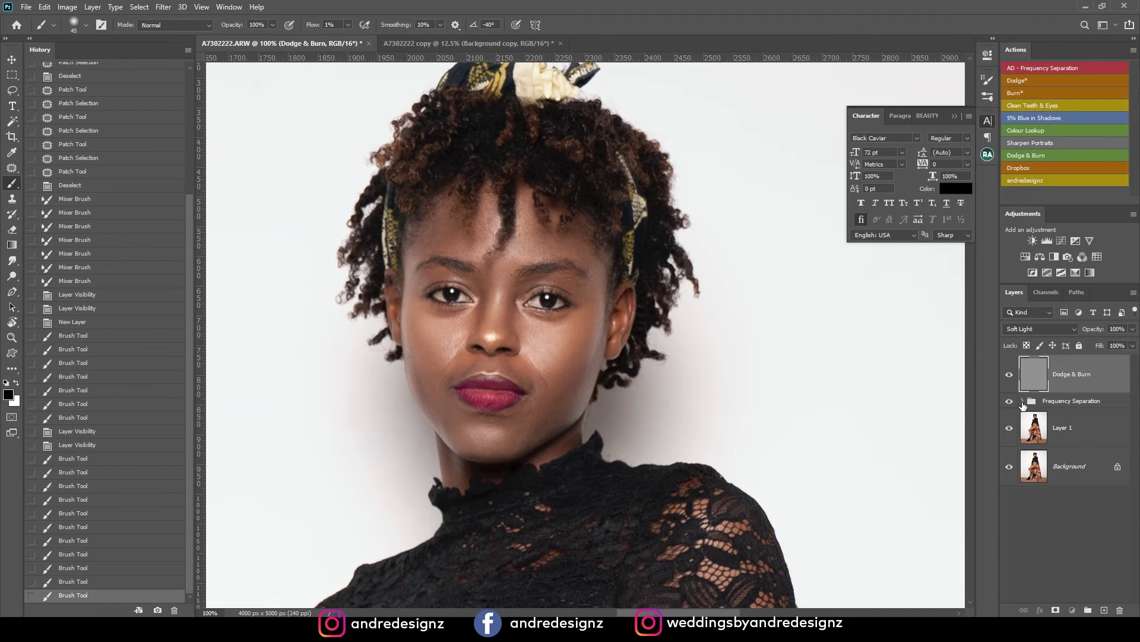
Try patching the lower cheek beside the chin on the High* layer of the Frequency Separation group, and undo the patch
left_click(1022, 402)
left_click(1058, 434)
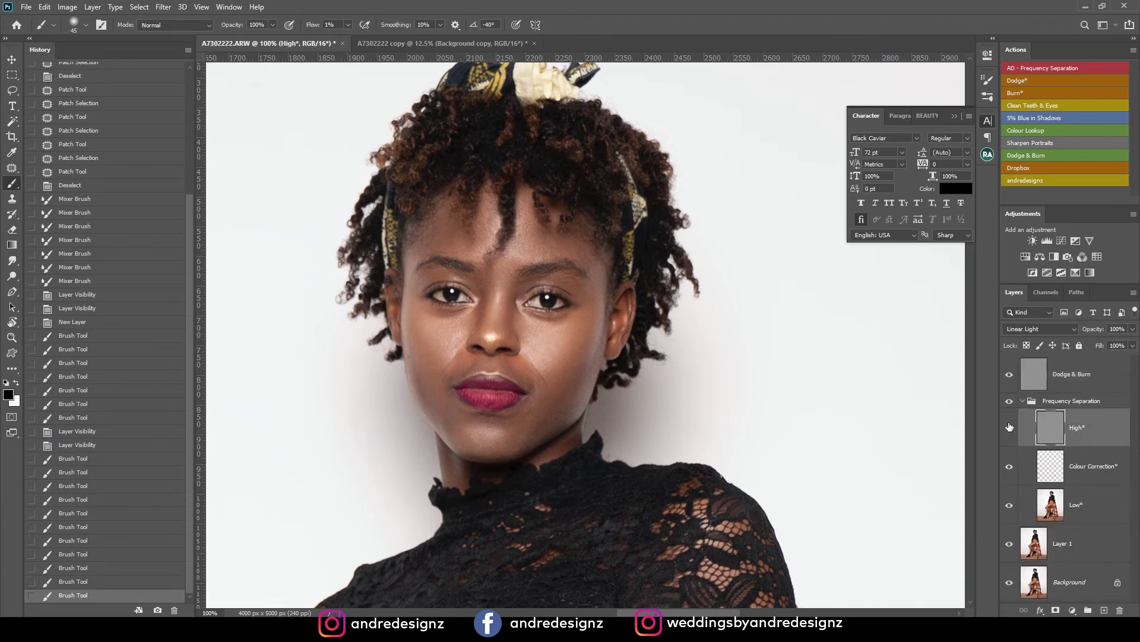
key("j")
mouse_move(453, 434)
left_mouse_down()
mouse_move(437, 407)
mouse_move(474, 433)
left_mouse_up()
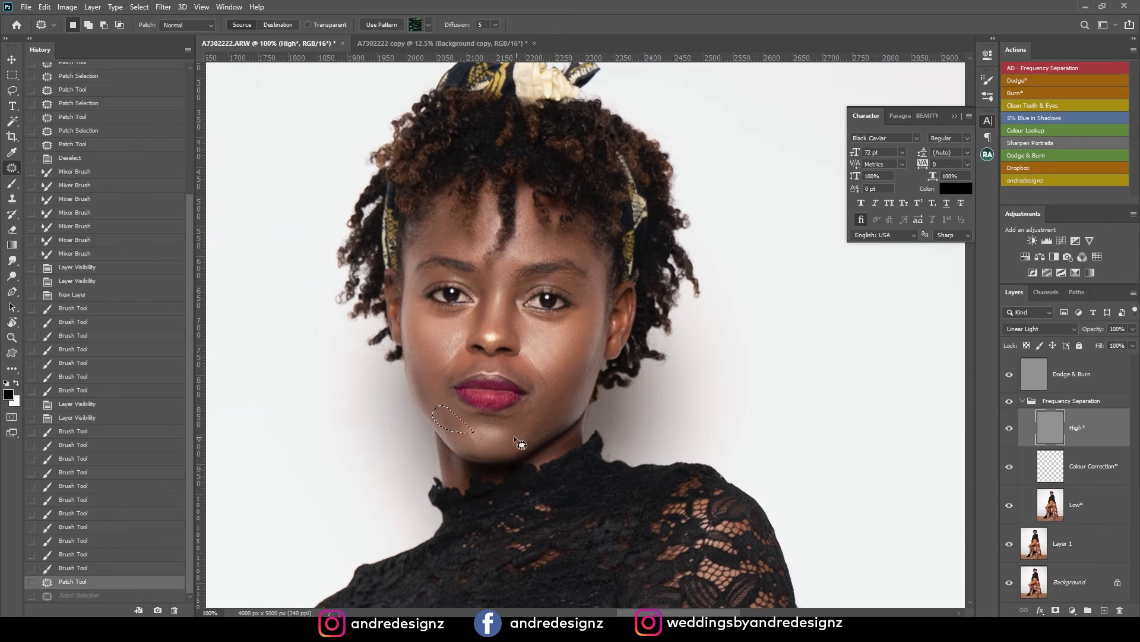
key("ctrl+z")
Try blending the lower cheek and jaw on the Low* layer with the Mixer Brush at size 45, and step back to before those strokes
left_click(1076, 507)
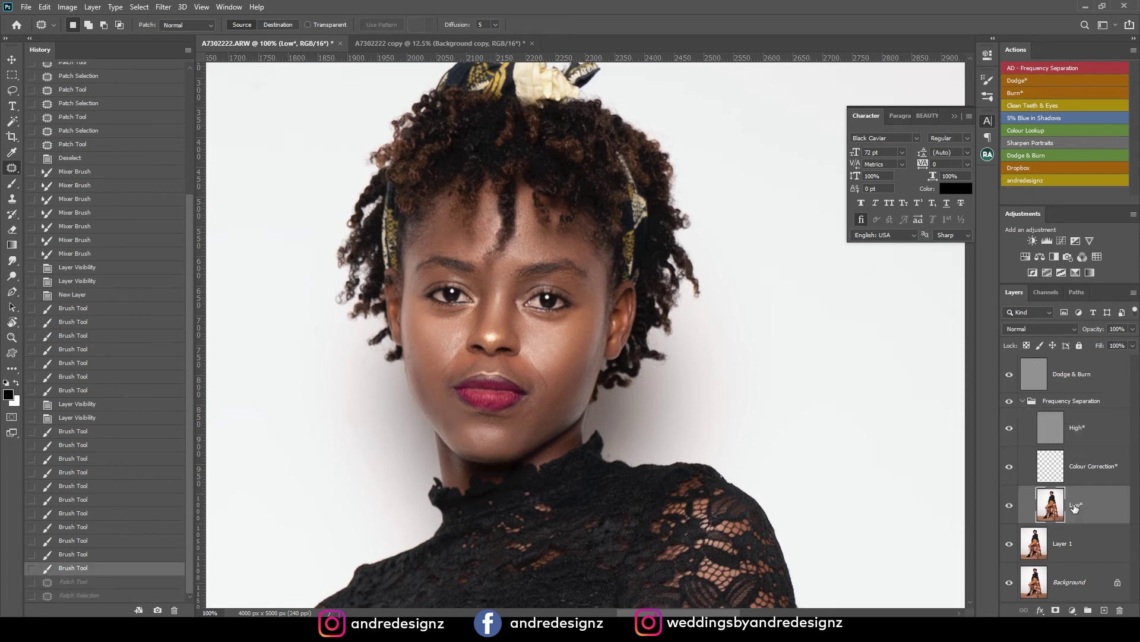
key("b")
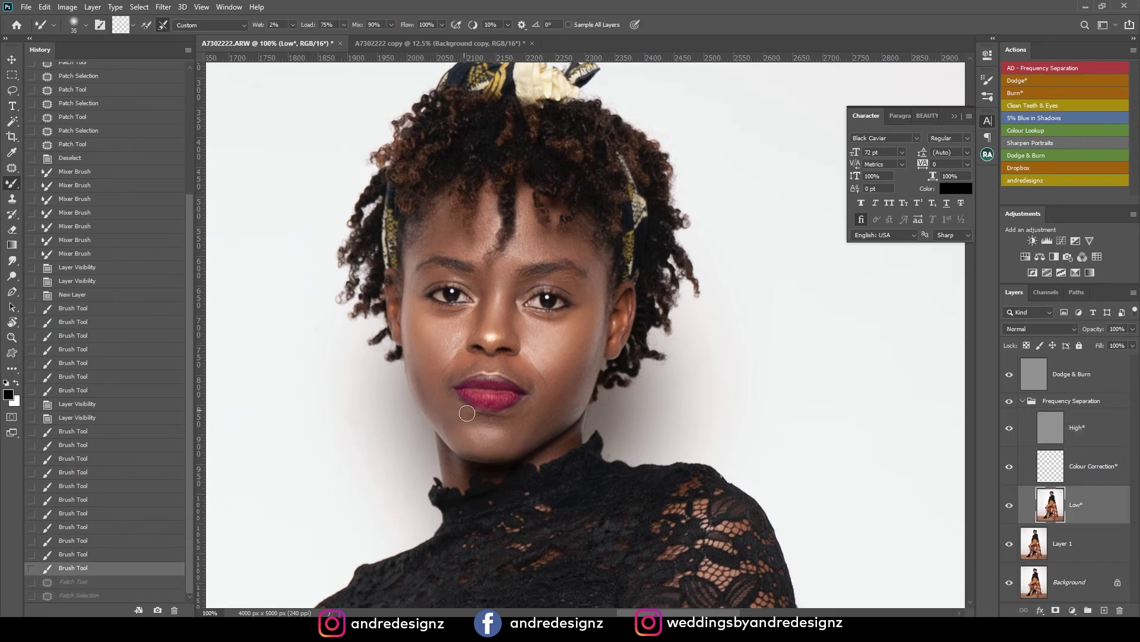
key("bracketright")
left_click_drag(456, 432, 427, 390)
left_click_drag(444, 418, 466, 430)
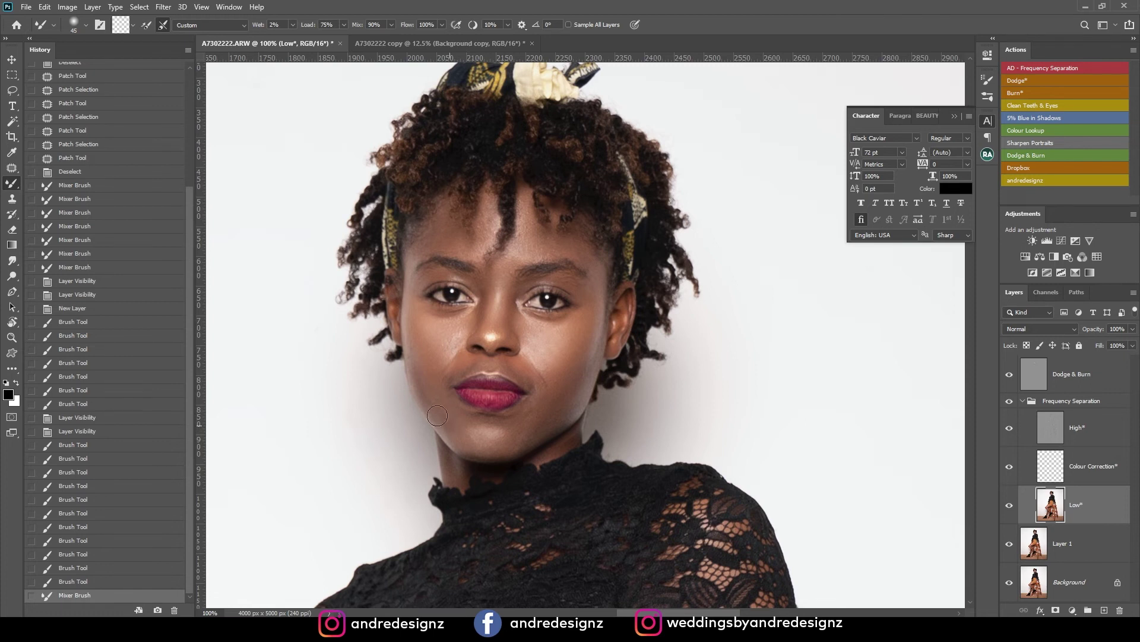
left_click_drag(422, 380, 480, 433)
scroll(480, 433, "down", 10)
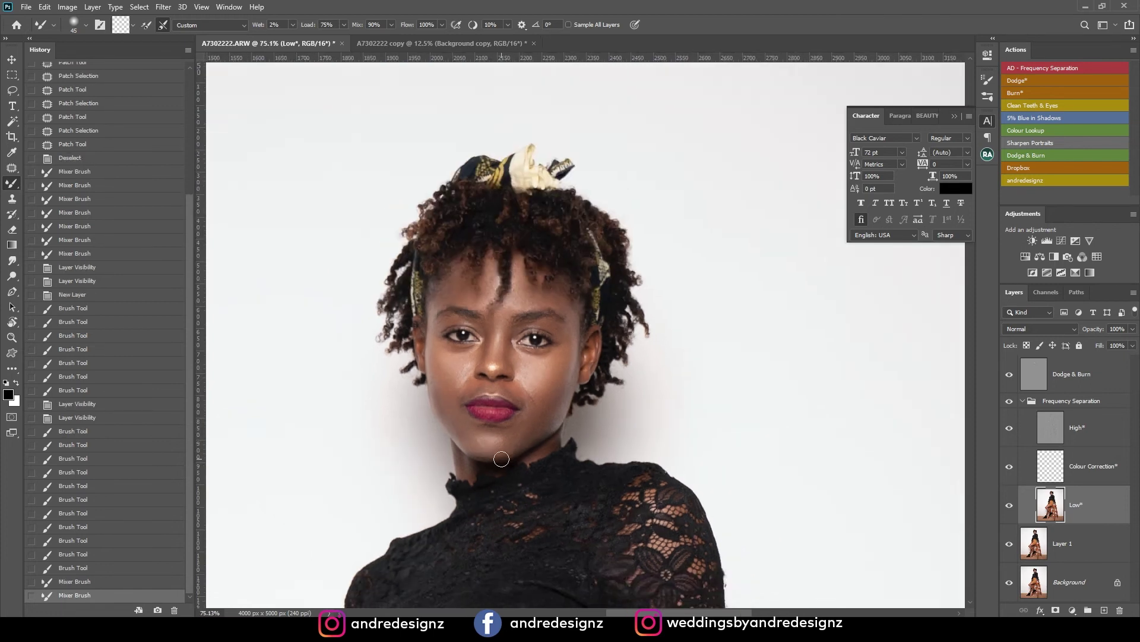
scroll(541, 477, "up", 10)
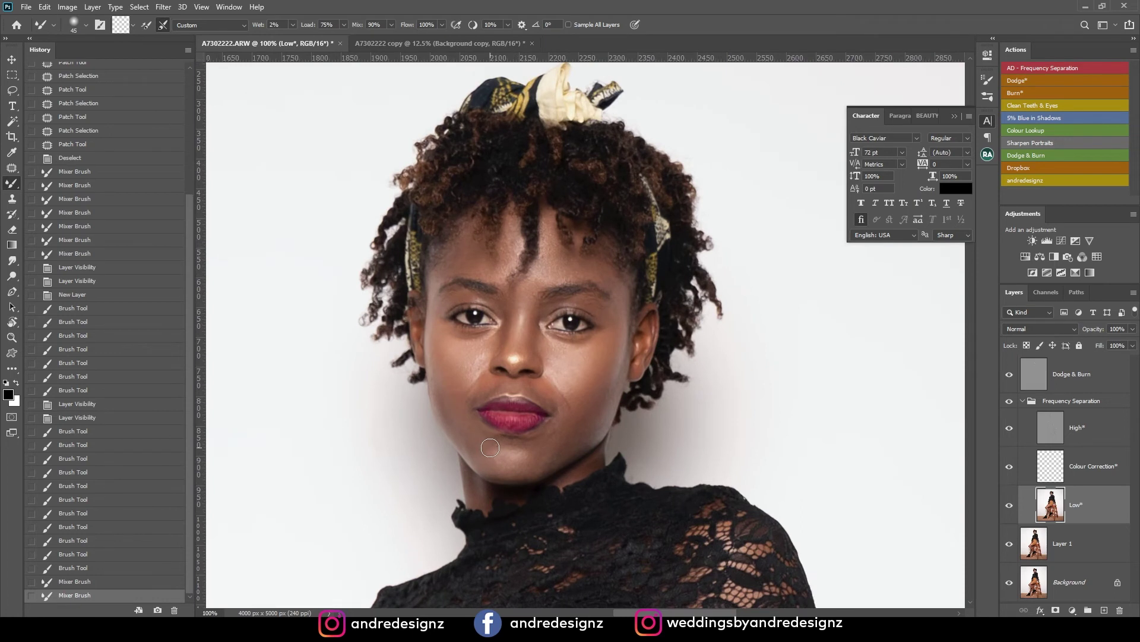
scroll(490, 447, "down", 1)
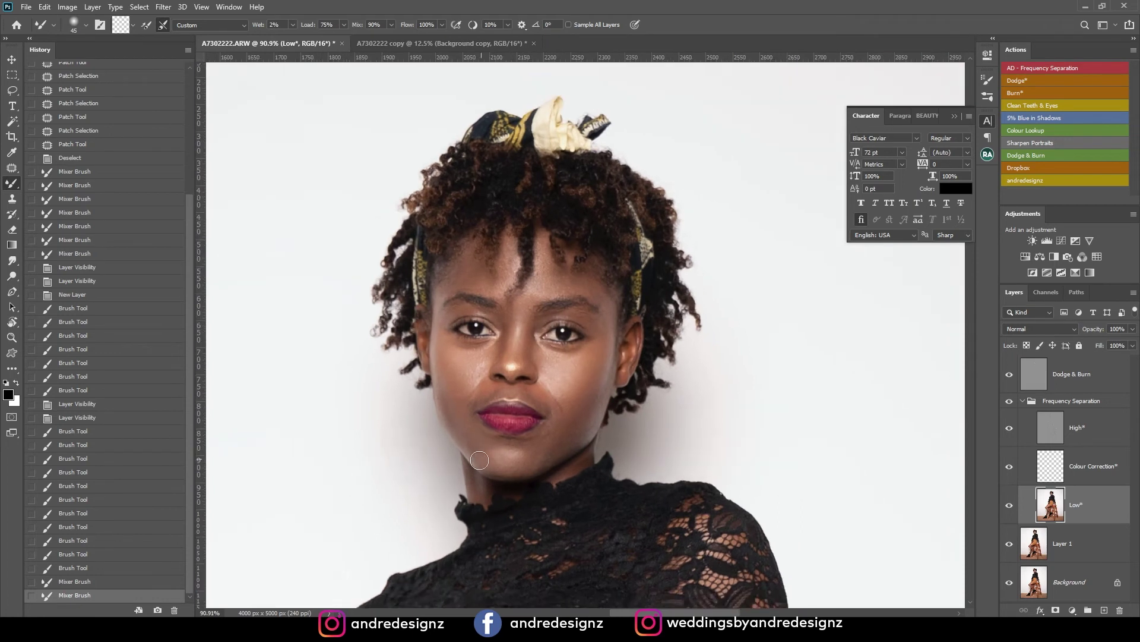
left_click(82, 568)
left_click(82, 540)
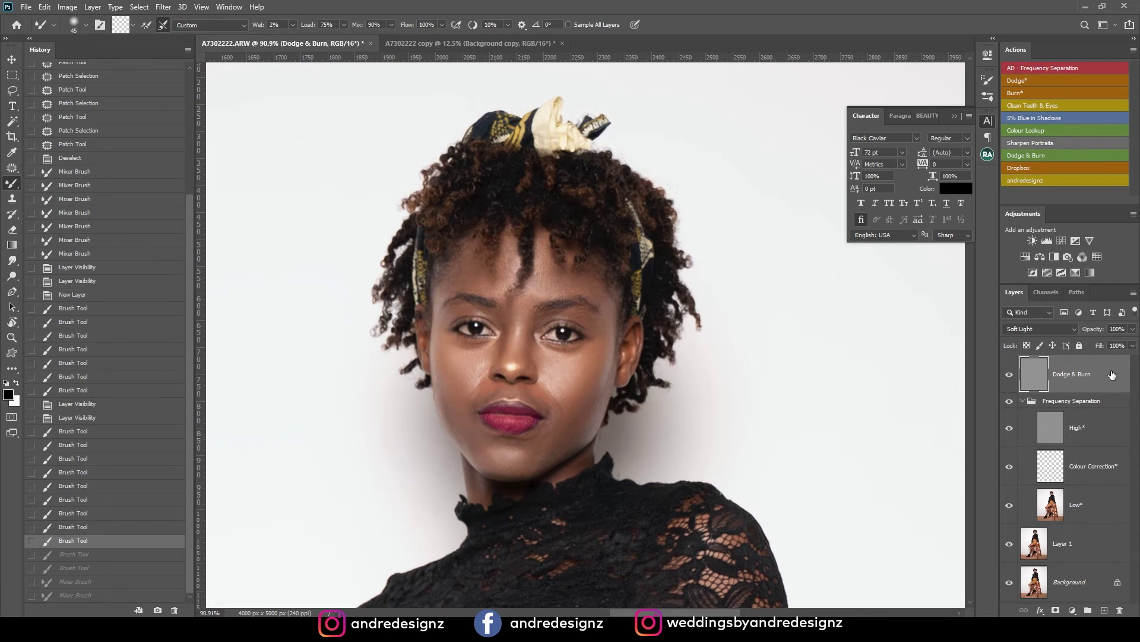
Delete the Dodge & Burn layer and collapse the Frequency Separation group
key("Delete")
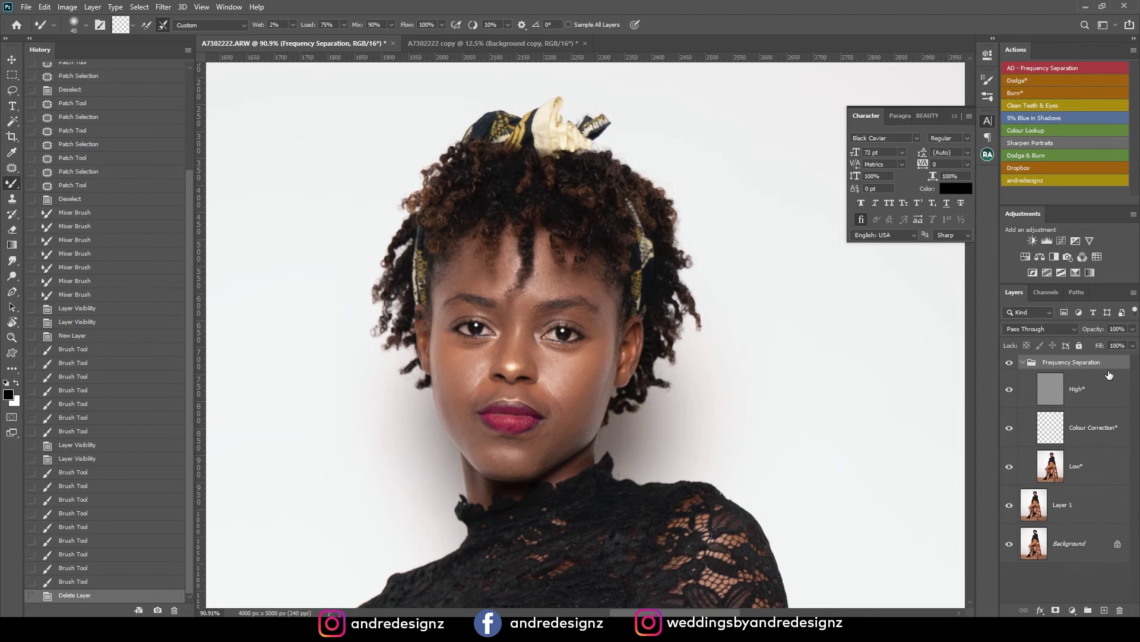
key("ctrl+z")
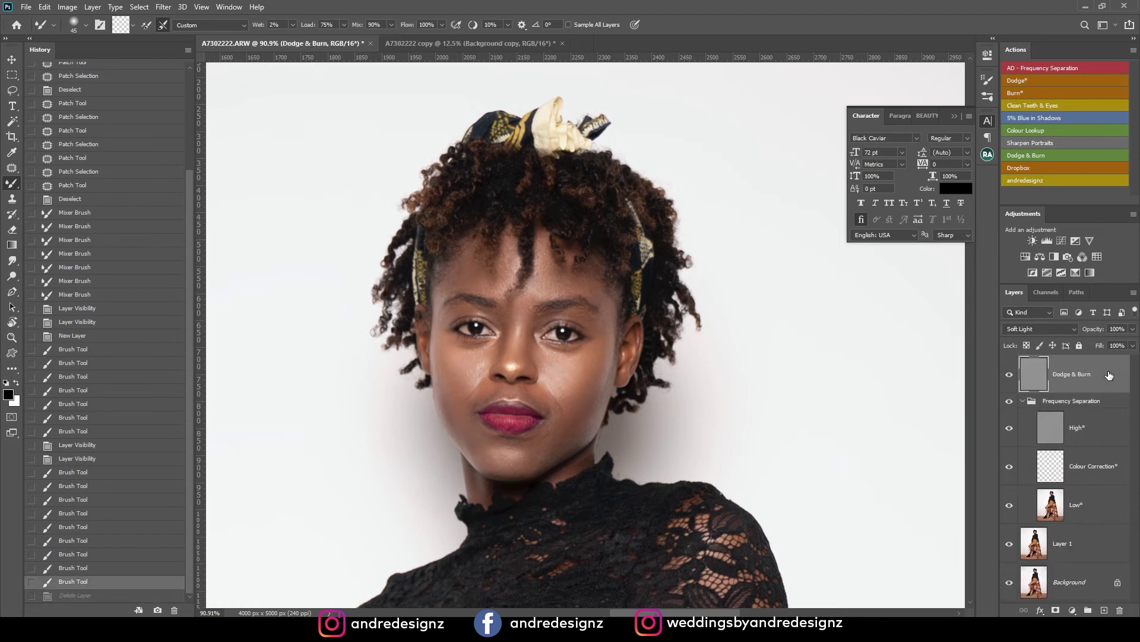
key("Delete")
scroll(533, 353, "down", 5)
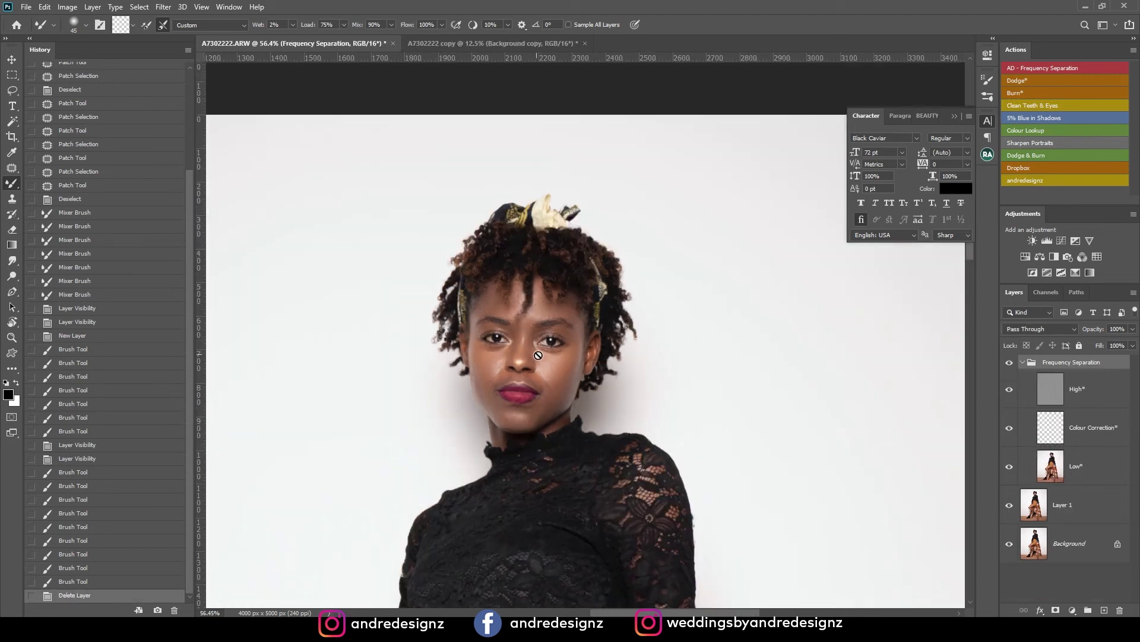
left_click(1024, 363)
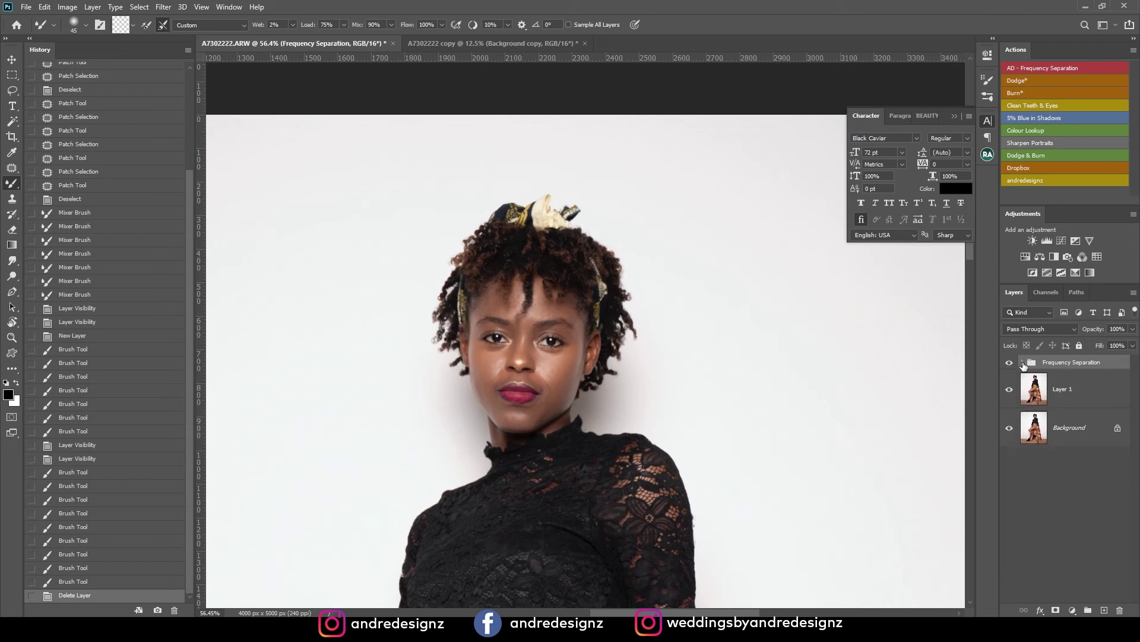
left_click(1036, 143)
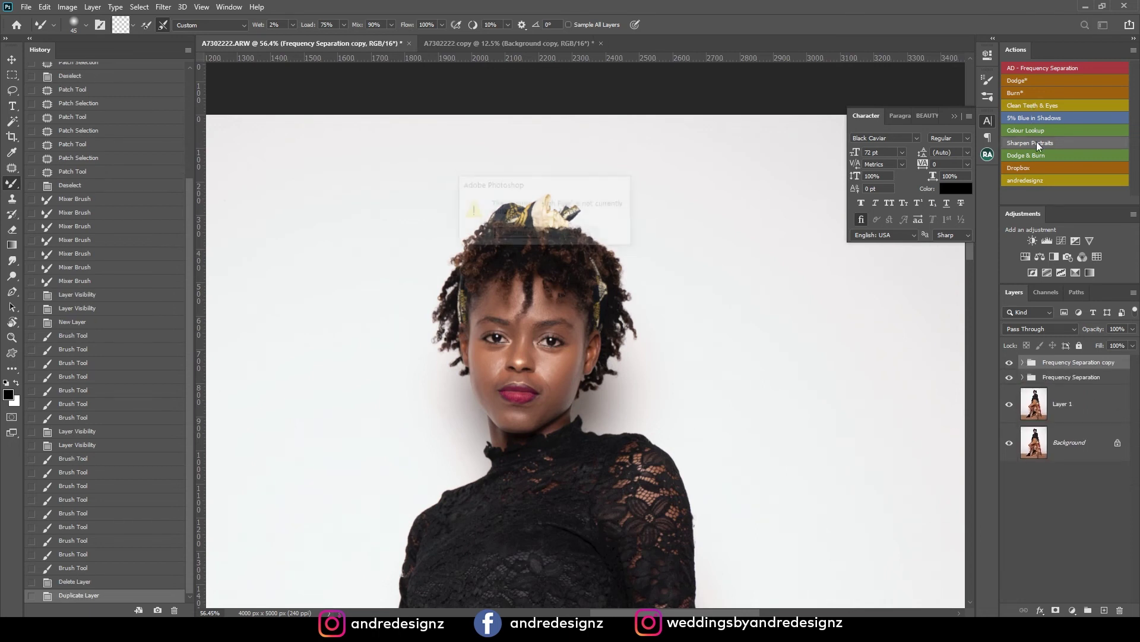
left_click(519, 232)
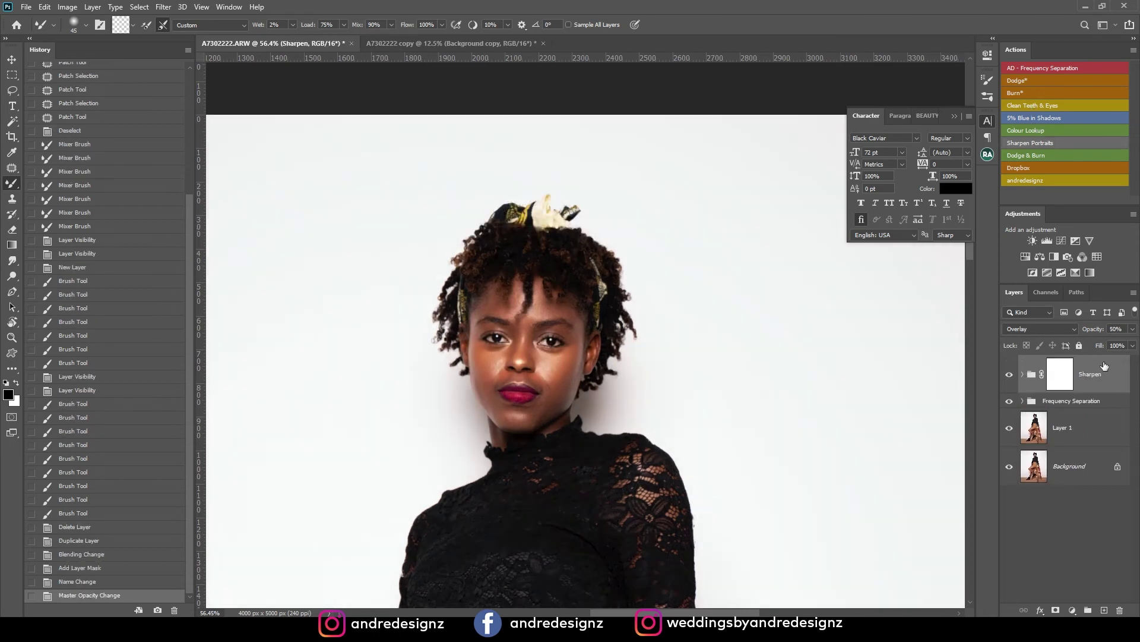
key("Delete")
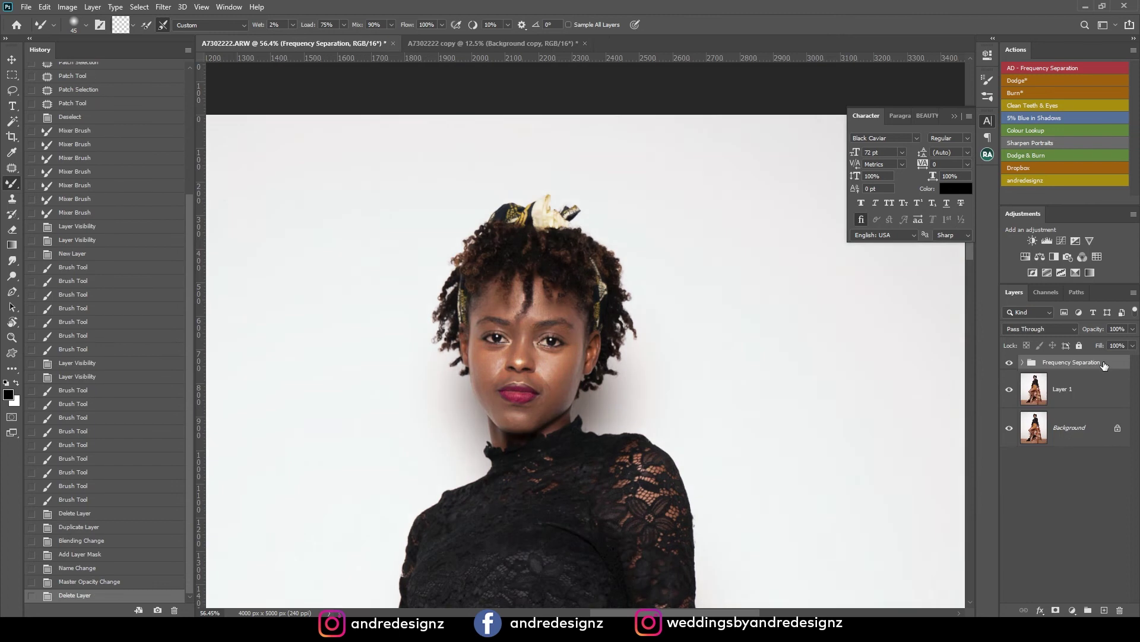
Add a fresh Dodge & Burn layer with the Dodge & Burn action, and burn along the nose in black with a smaller regular Brush
left_click(1028, 153)
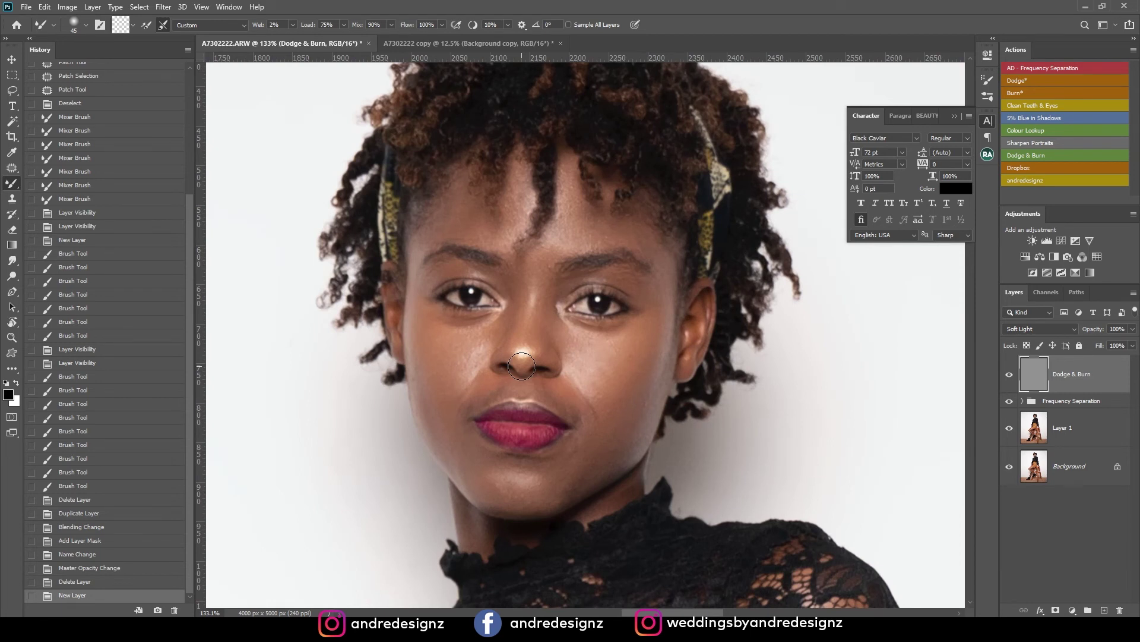
key("b")
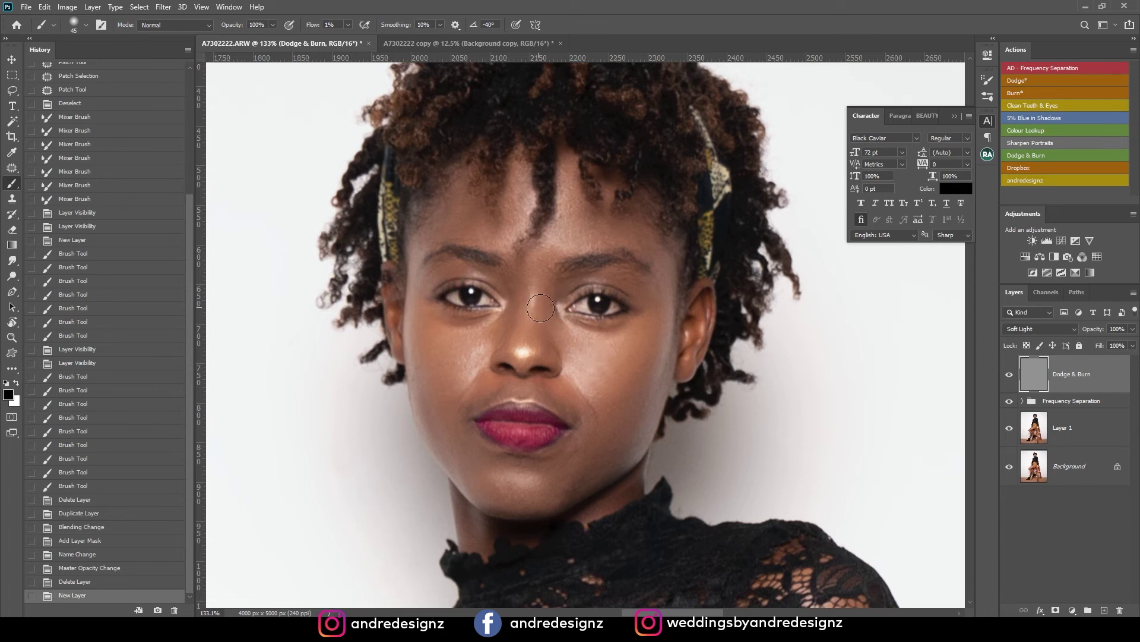
key("bracketleft")
key("bracketleft")
key("bracketleft")
mouse_move(552, 297)
left_mouse_down()
mouse_move(554, 283)
mouse_move(550, 303)
mouse_move(511, 324)
mouse_move(505, 344)
mouse_move(496, 336)
left_mouse_up()
Burn the outer cheeks and the side of the face towards the jaw in black, enlarging the brush up to 60
key("bracketright")
key("bracketright")
mouse_move(431, 365)
left_mouse_down()
mouse_move(420, 336)
mouse_move(447, 390)
mouse_move(411, 322)
mouse_move(432, 342)
left_mouse_up()
key("bracketright")
key("bracketright")
mouse_move(676, 353)
left_mouse_down()
mouse_move(647, 354)
mouse_move(598, 408)
mouse_move(622, 394)
mouse_move(602, 409)
mouse_move(600, 453)
left_mouse_up()
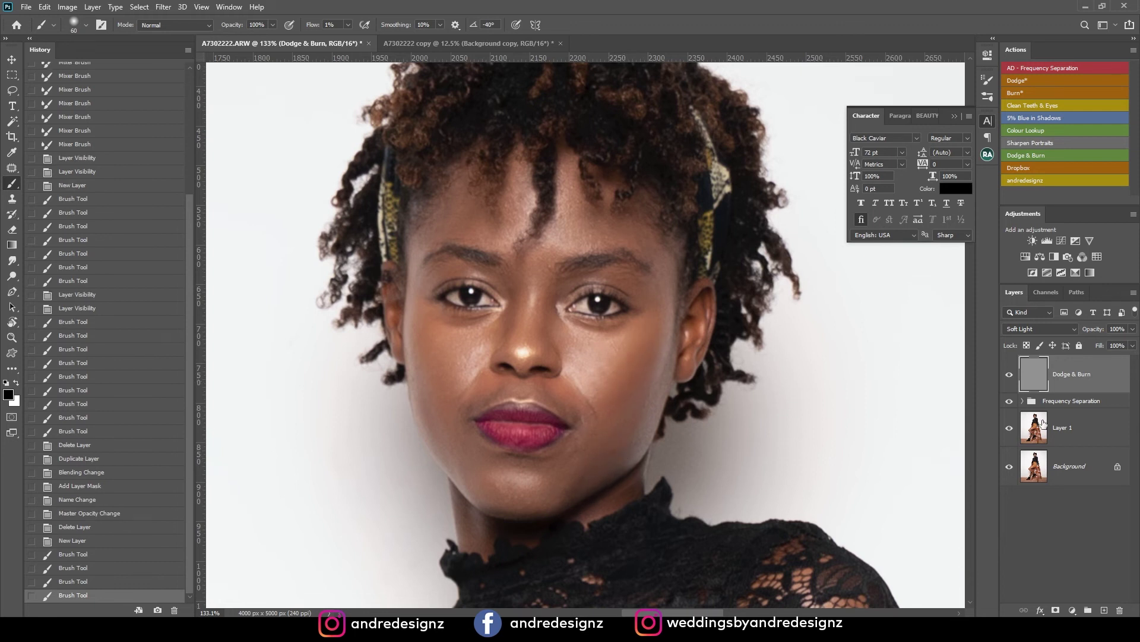
Dodge the chin on the Dodge & Burn layer in white, reducing the brush size for the finer stroke
key("x")
mouse_move(518, 496)
left_mouse_down()
mouse_move(500, 485)
mouse_move(498, 496)
left_mouse_up()
key("bracketleft")
key("bracketleft")
key("bracketleft")
key("bracketleft")
mouse_move(521, 491)
left_mouse_down()
mouse_move(582, 480)
mouse_move(563, 499)
mouse_move(574, 498)
mouse_move(570, 482)
mouse_move(487, 484)
left_mouse_up()
Dodge the cheeks in white, starting at brush size 60 and using size 30 for the under-eye area
key("bracketright")
key("bracketright")
key("bracketright")
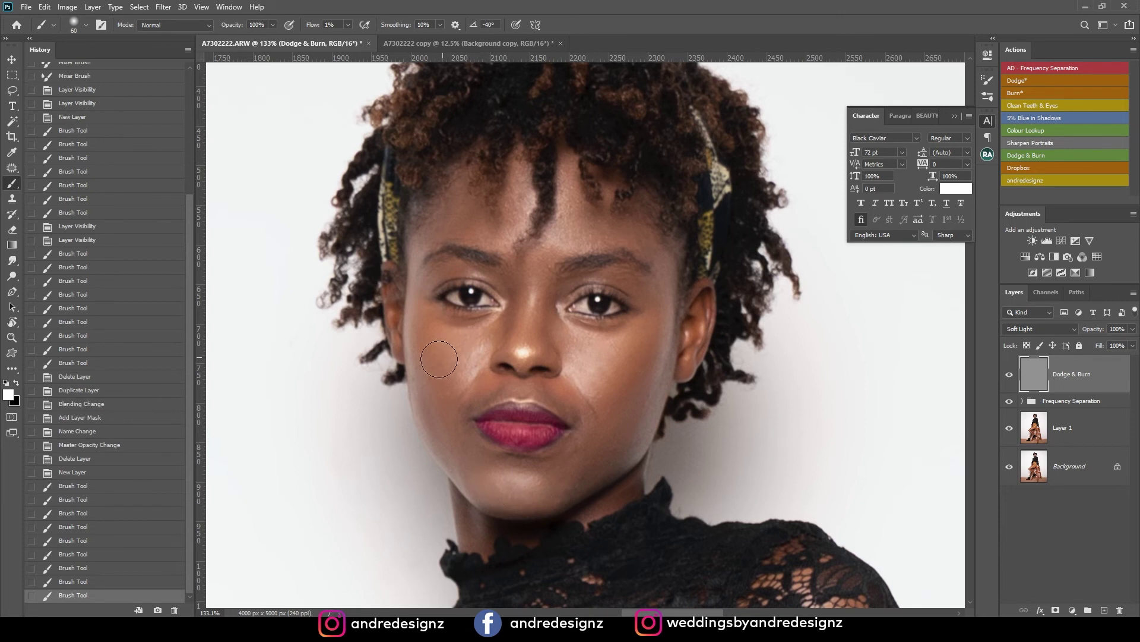
mouse_move(450, 340)
left_mouse_down()
mouse_move(426, 333)
mouse_move(483, 340)
mouse_move(475, 348)
left_mouse_up()
key("bracketleft")
key("bracketleft")
key("bracketleft")
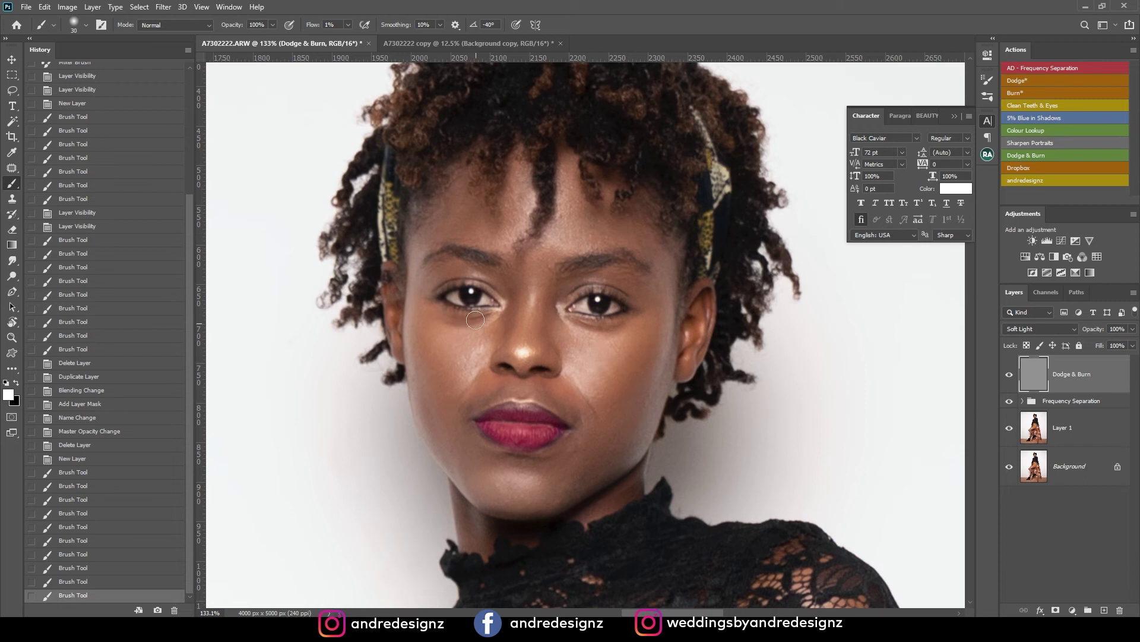
left_click_drag(447, 319, 462, 321)
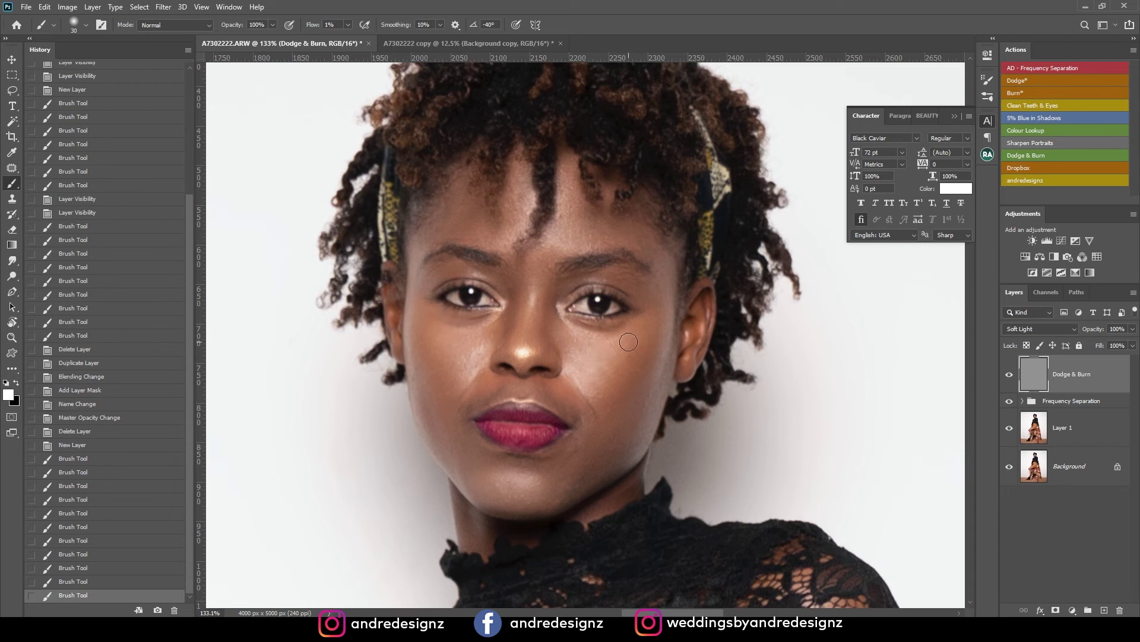
mouse_move(617, 329)
left_mouse_down()
mouse_move(573, 348)
mouse_move(577, 326)
mouse_move(570, 354)
mouse_move(616, 345)
mouse_move(608, 380)
mouse_move(613, 339)
mouse_move(575, 360)
mouse_move(609, 327)
mouse_move(638, 327)
mouse_move(609, 361)
left_mouse_up()
Dodge both sides of the lower face and the area beside the mouth in white at brush size 40
key("bracketright")
left_click_drag(656, 401, 640, 450)
mouse_move(425, 440)
left_mouse_down()
mouse_move(415, 419)
mouse_move(469, 481)
mouse_move(421, 419)
mouse_move(445, 452)
mouse_move(467, 441)
mouse_move(455, 437)
mouse_move(489, 457)
left_mouse_up()
mouse_move(582, 453)
left_mouse_down()
mouse_move(565, 440)
mouse_move(601, 473)
mouse_move(583, 466)
mouse_move(587, 422)
left_mouse_up()
Burn the jawline and lower cheek on the darker-haired edge of the face in black at brush size 60
key("ctrl+minus")
key("ctrl+minus")
key("ctrl+minus")
key("ctrl+minus")
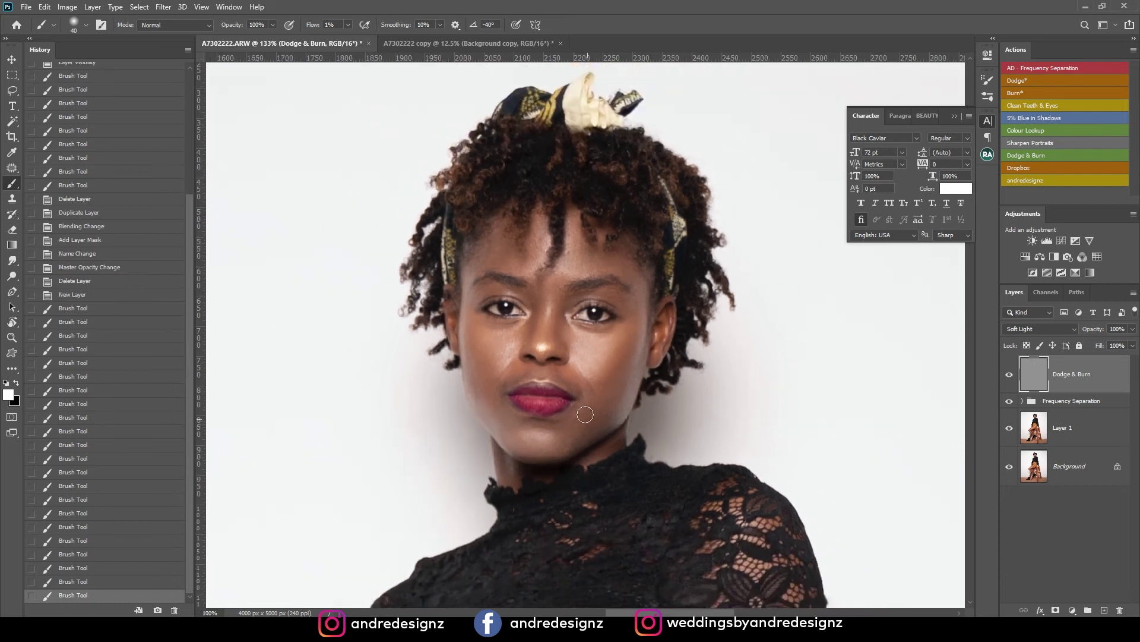
key("ctrl+plus")
key("ctrl+plus")
scroll(535, 370, "up", 1)
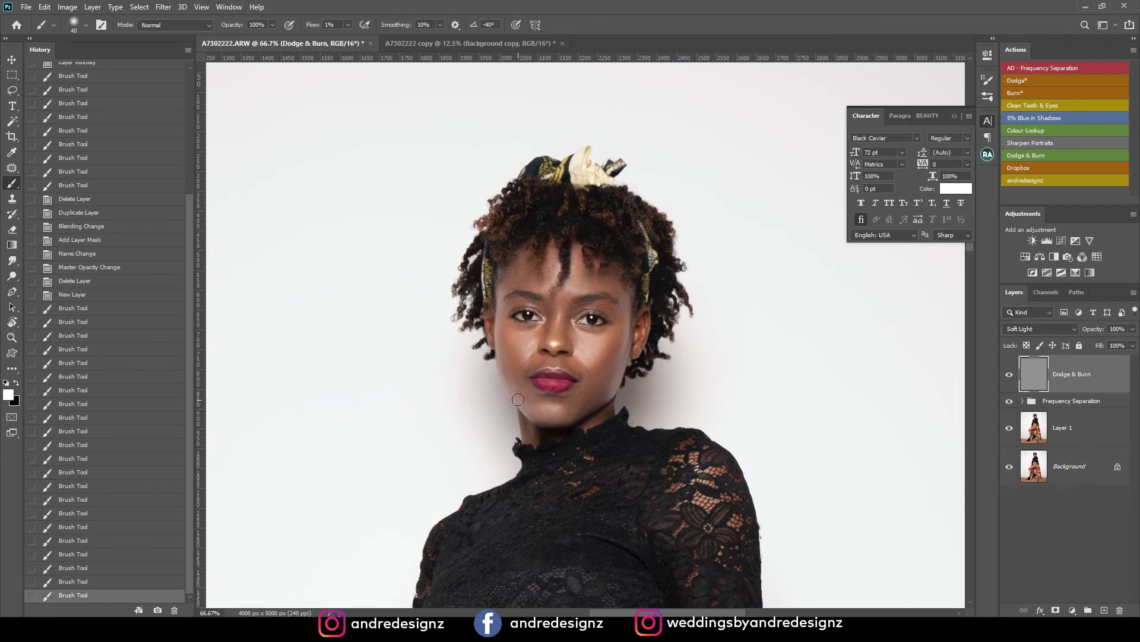
left_click(5, 384)
key("ctrl+minus")
key("ctrl+minus")
key("ctrl+plus")
key("ctrl+plus")
key("bracketright")
key("bracketright")
left_click_drag(531, 410, 549, 427)
mouse_move(505, 381)
left_mouse_down()
mouse_move(551, 428)
mouse_move(537, 411)
left_mouse_up()
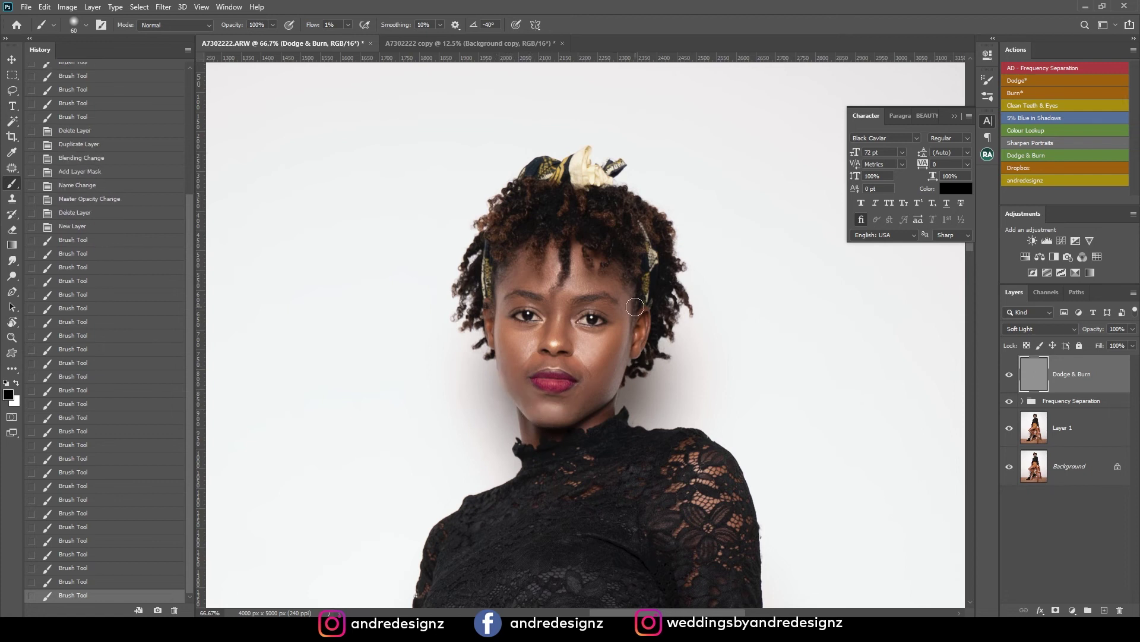
Run the Clean Teeth & Eyes action and paint its mask white over both eyes with a size 9 brush at 49% flow
scroll(635, 271, "down", 8)
scroll(620, 270, "up", 13)
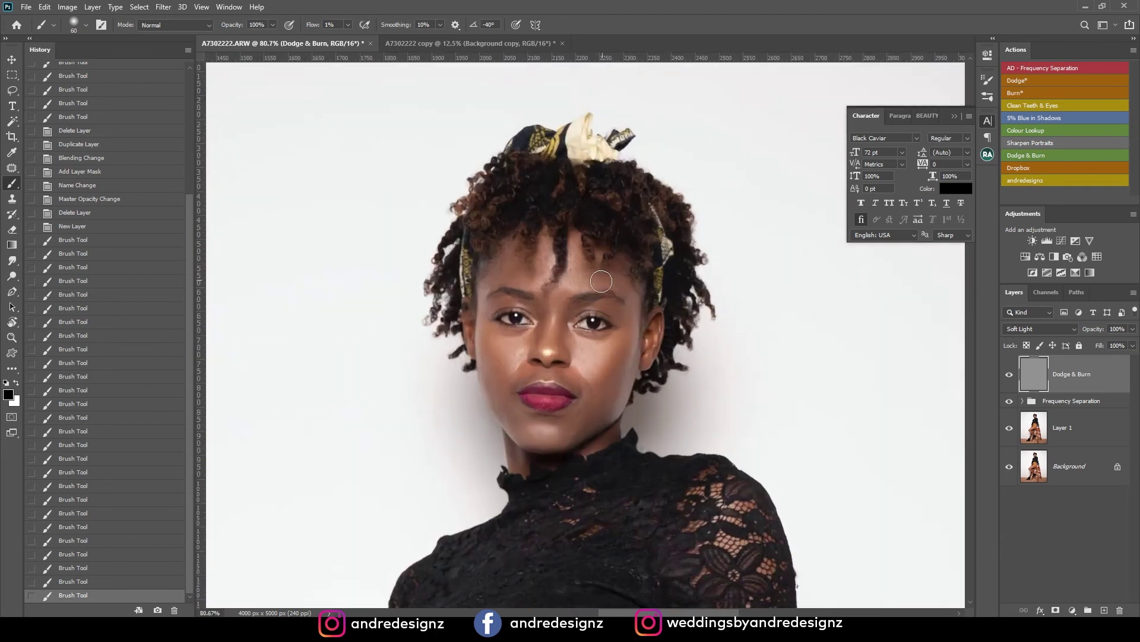
left_click(1036, 106)
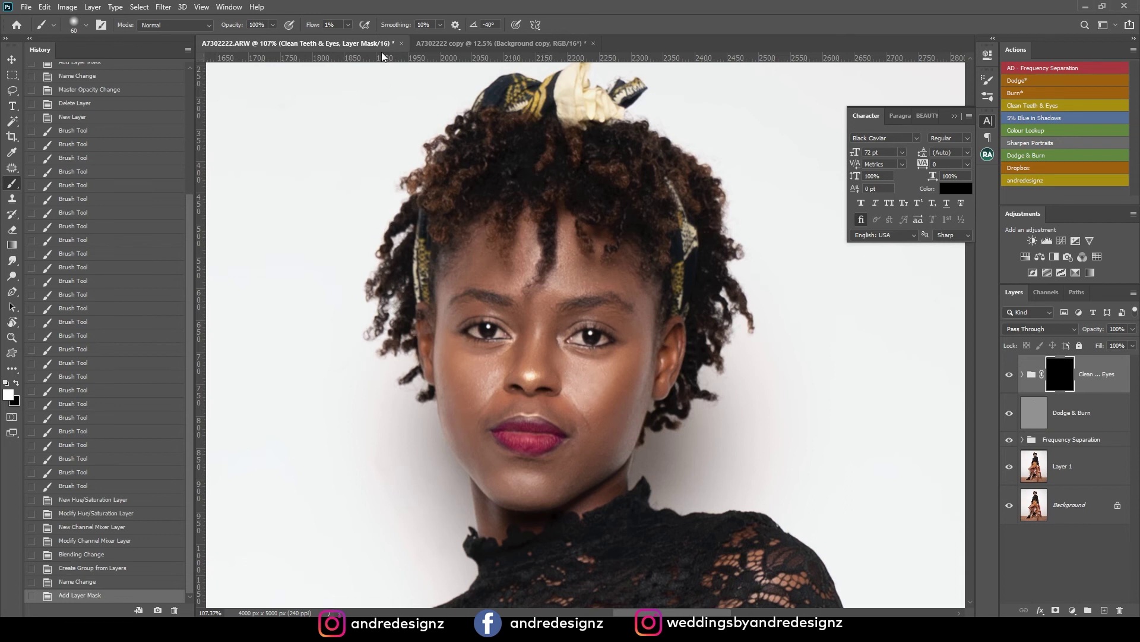
left_click(349, 24)
left_click_drag(377, 42, 374, 41)
key("bracketleft")
key("bracketleft")
key("bracketleft")
key("bracketleft")
key("bracketleft")
left_click_drag(483, 337, 496, 334)
mouse_move(570, 337)
left_mouse_down()
mouse_move(602, 342)
mouse_move(582, 338)
left_mouse_up()
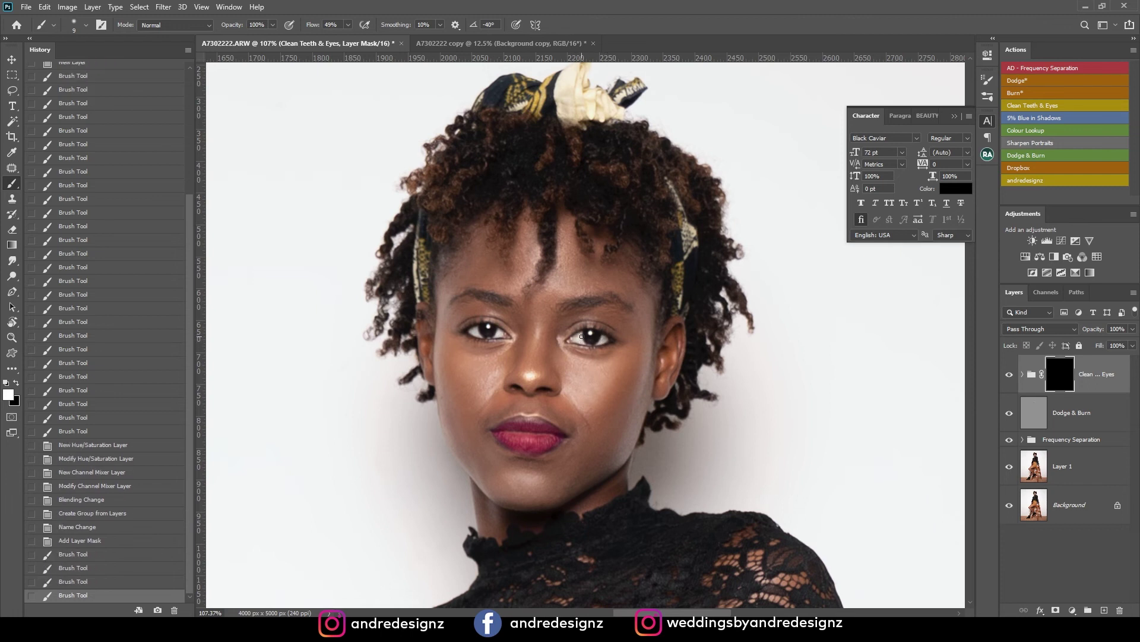
Add a second Dodge & Burn layer above the Clean Teeth & Eyes group and set the brush flow to 1%
key("ctrl+0")
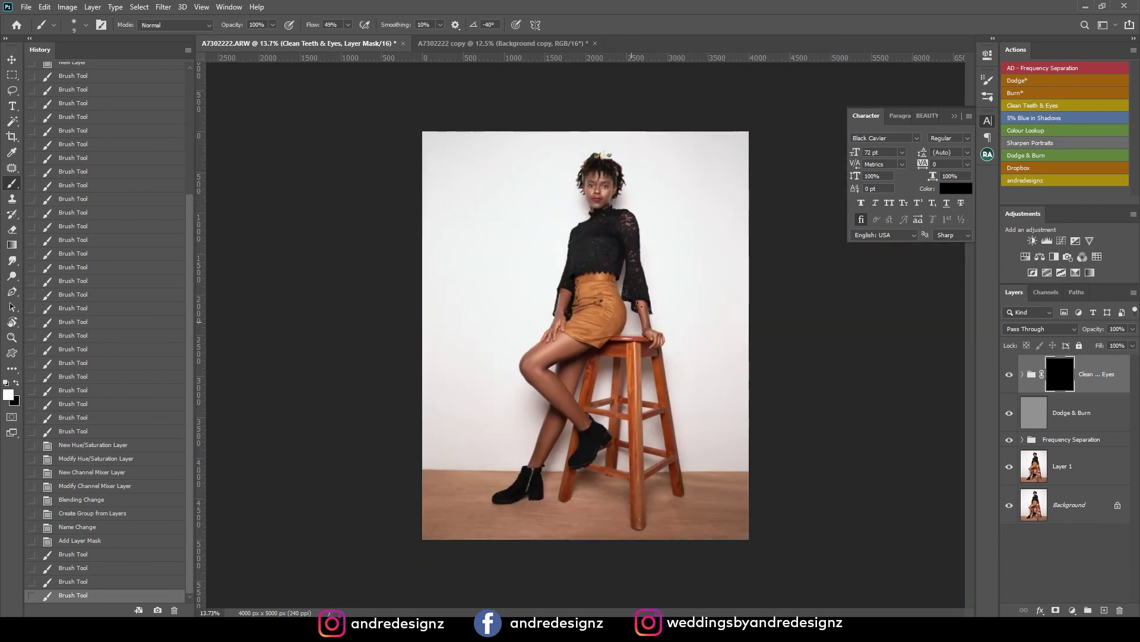
scroll(603, 267, "up", 10)
scroll(611, 176, "down", 6)
scroll(611, 175, "down", 2)
scroll(625, 334, "up", 2)
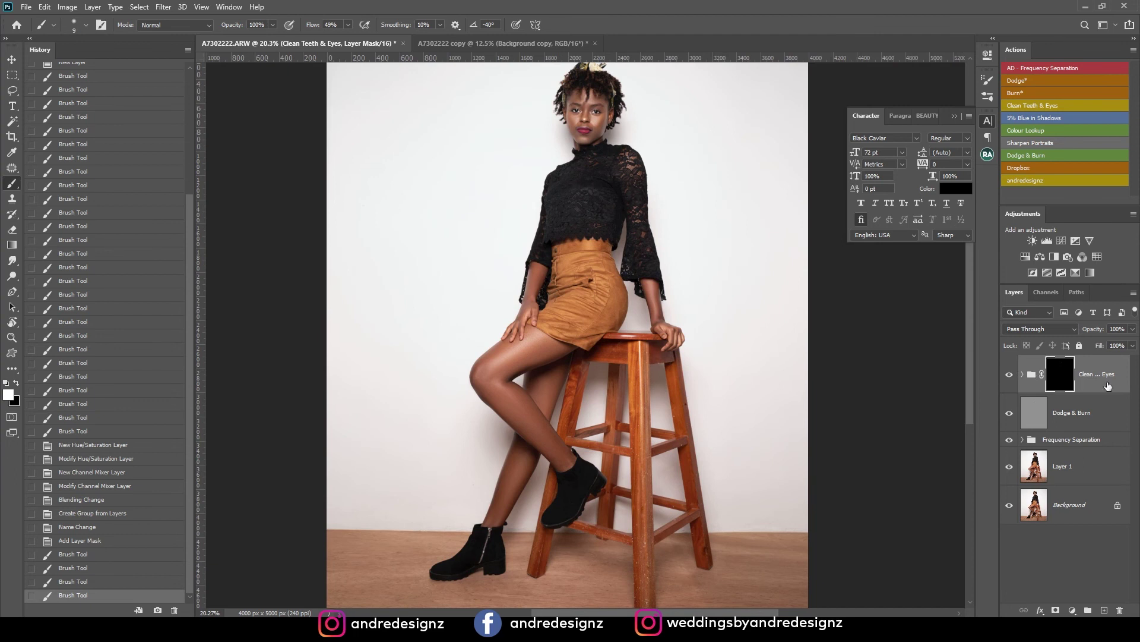
left_click(1096, 418)
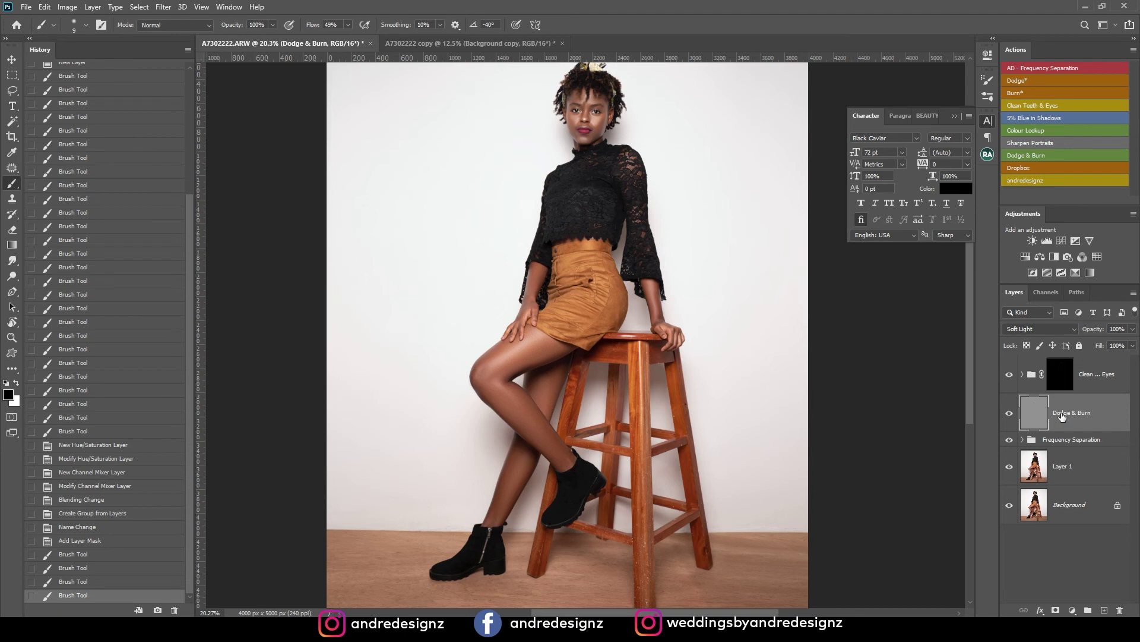
left_click(1095, 373)
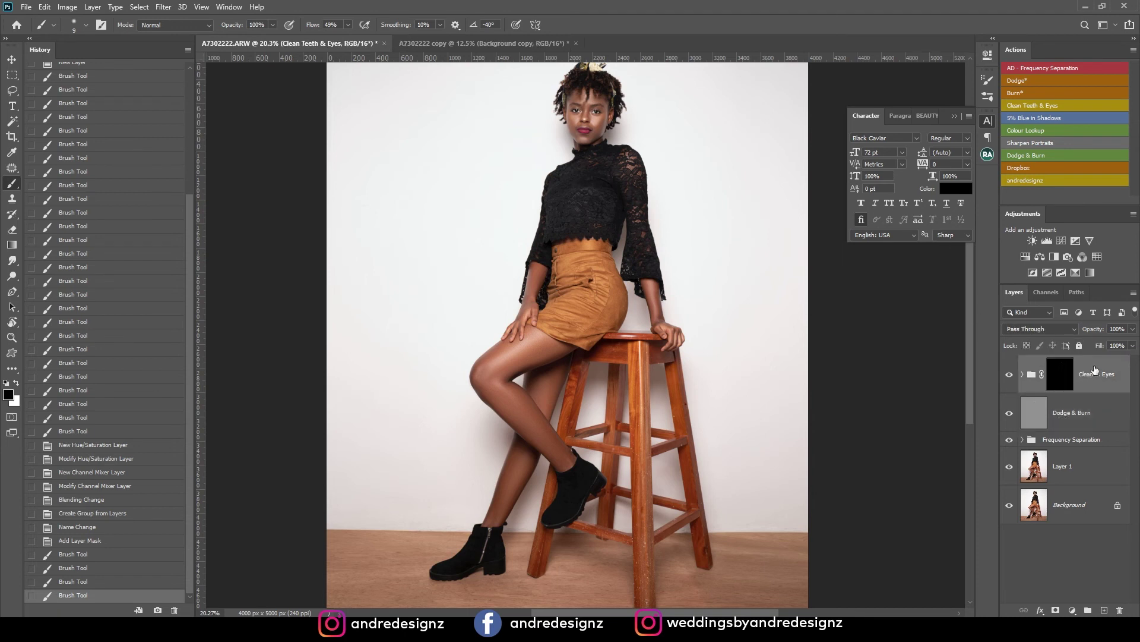
left_click(1028, 155)
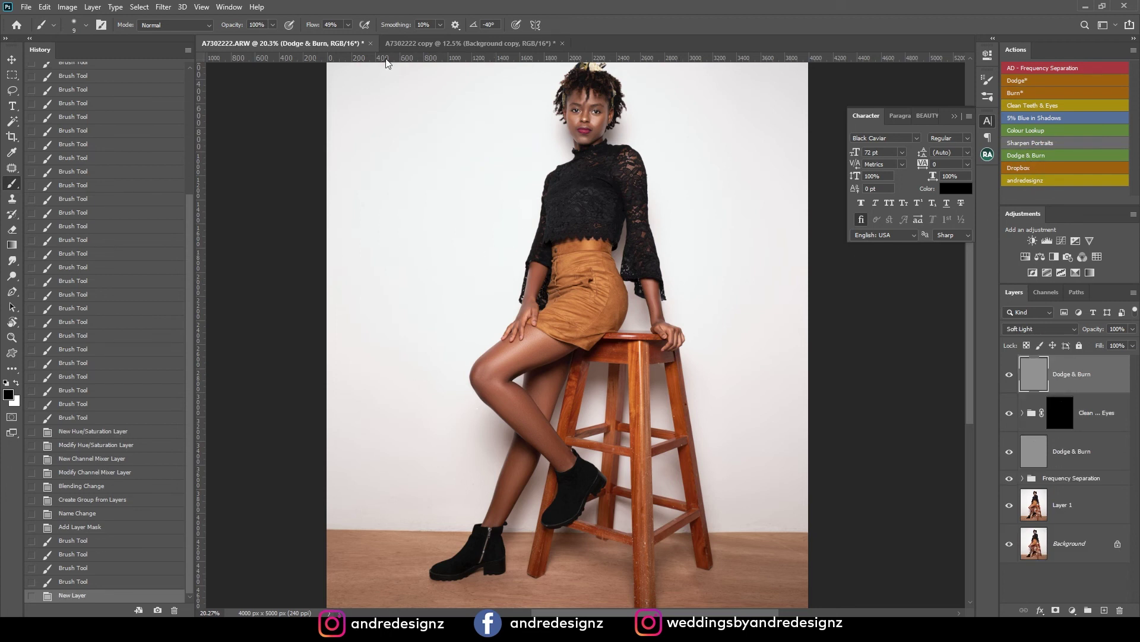
left_click_drag(347, 25, 288, 52)
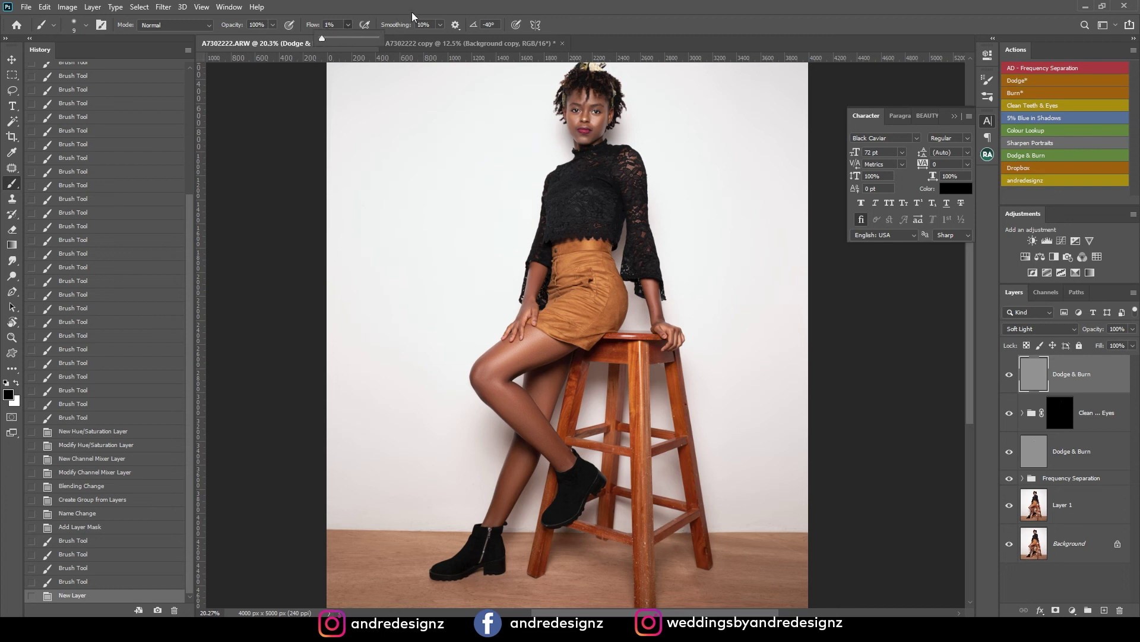
double_click(413, 16)
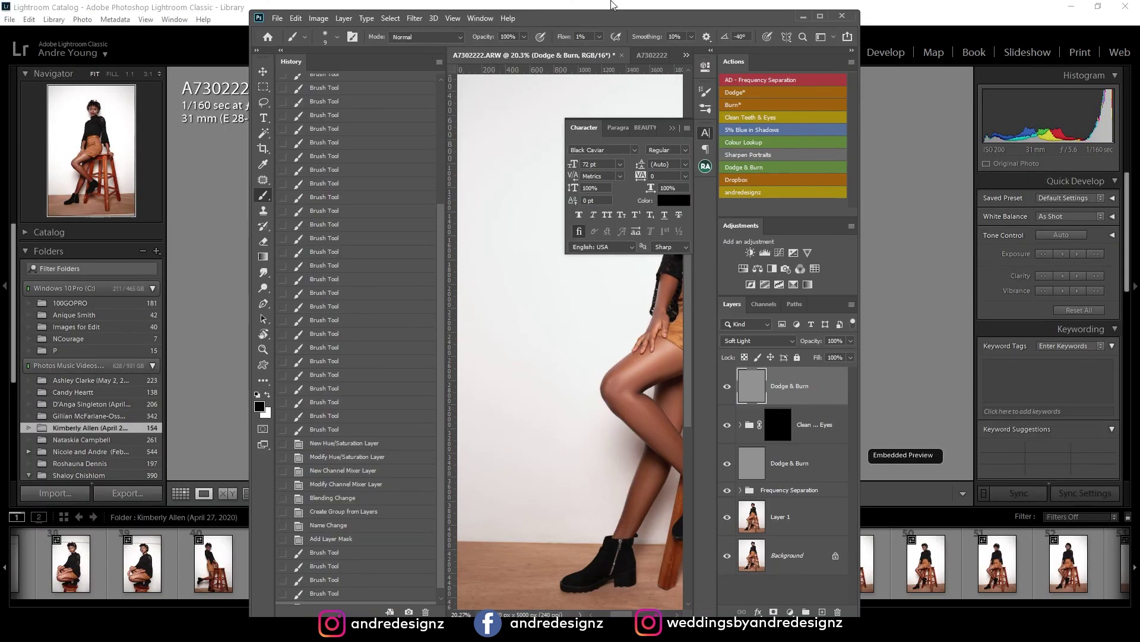
double_click(639, 17)
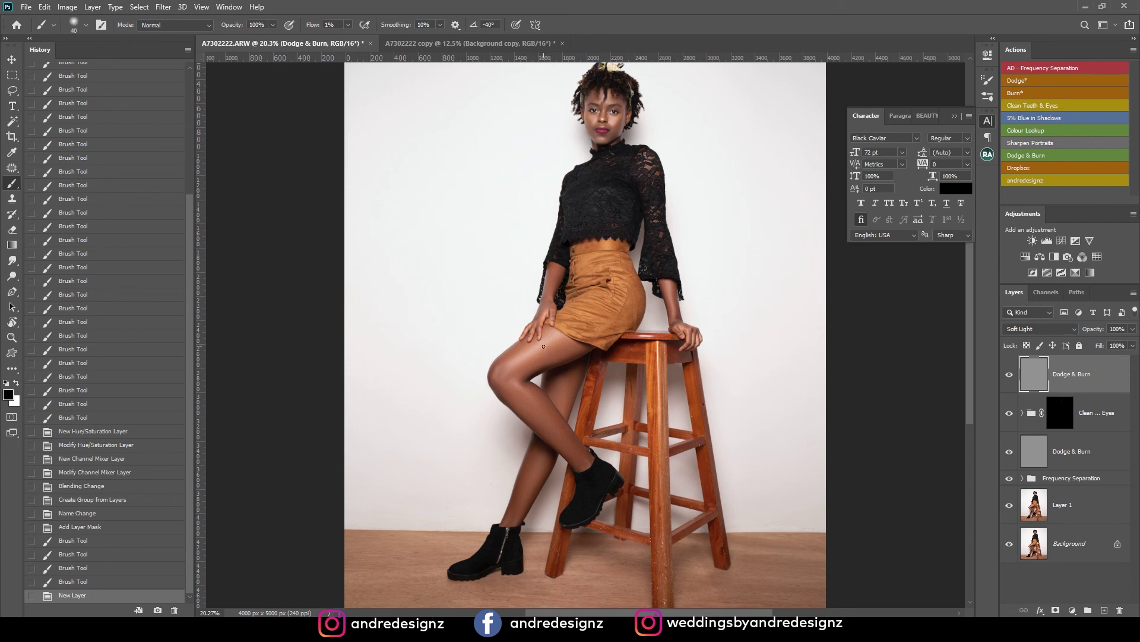
Burn the edges of the thighs, knee and lower legs in black with the brush at size 150
key("bracketright")
key("bracketright")
key("bracketright")
left_click_drag(542, 346, 533, 350)
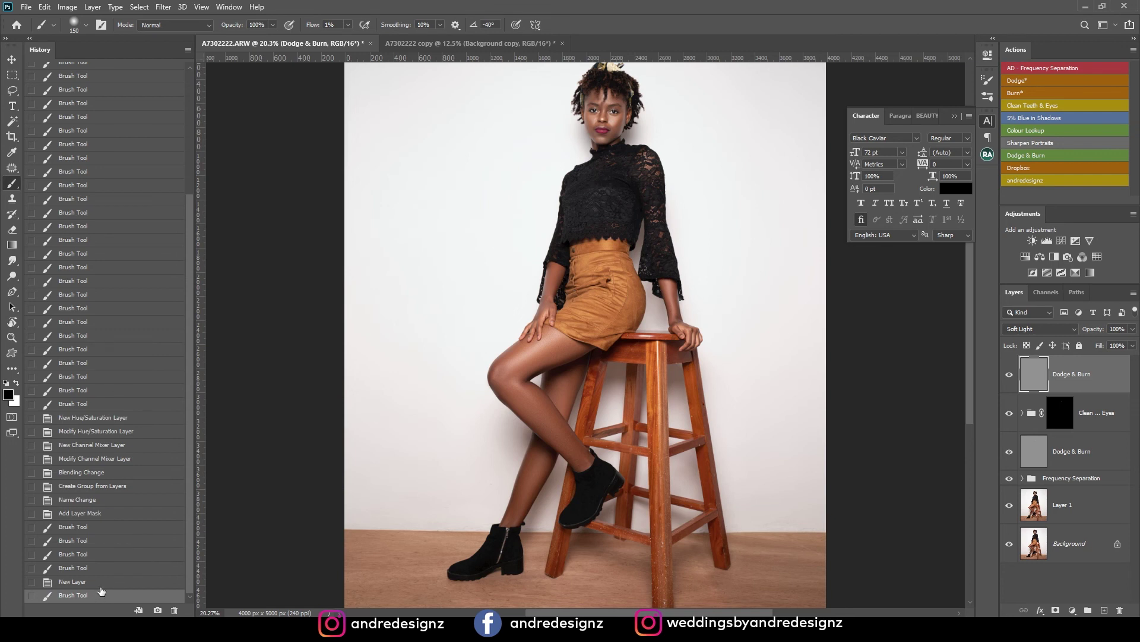
key("ctrl+z")
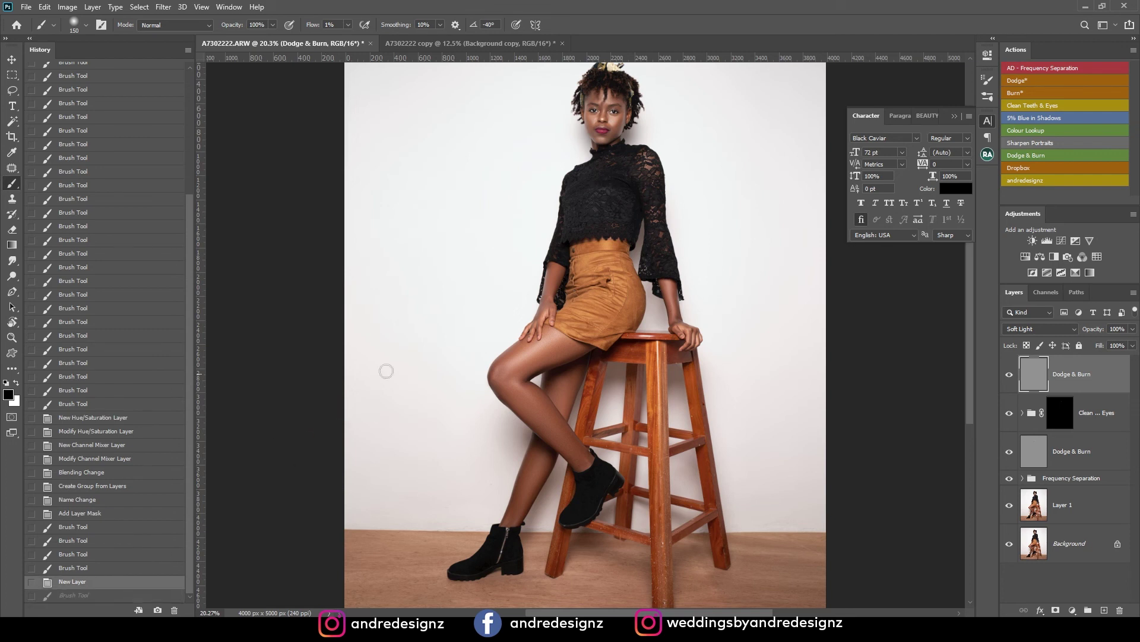
mouse_move(577, 355)
left_mouse_down()
mouse_move(507, 369)
mouse_move(527, 335)
mouse_move(526, 348)
left_mouse_up()
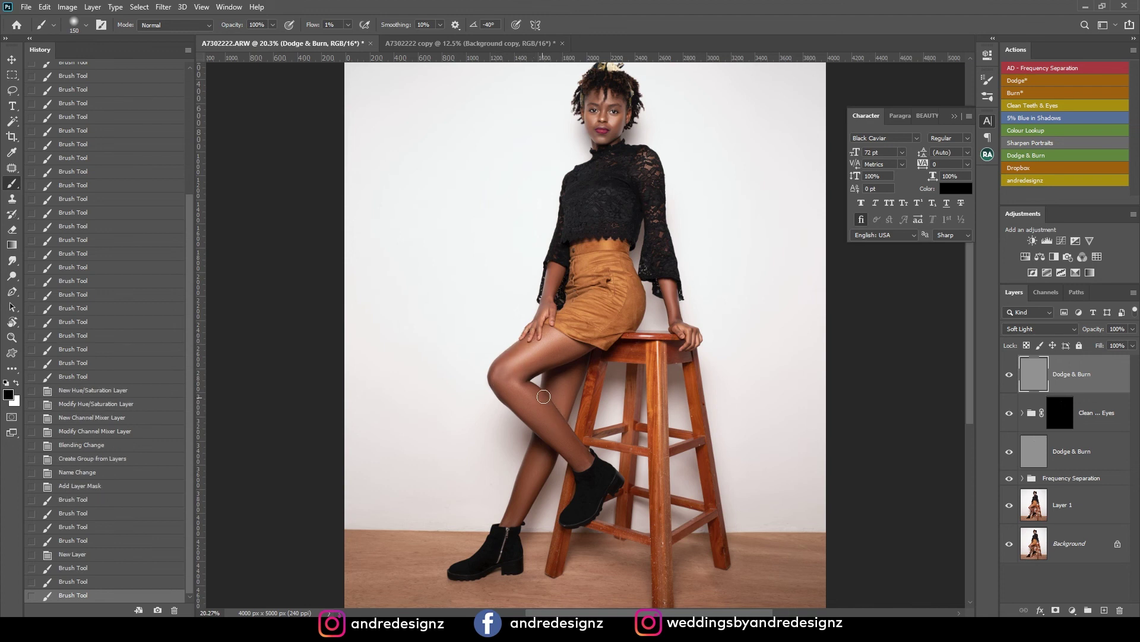
mouse_move(572, 435)
left_mouse_down()
mouse_move(588, 463)
mouse_move(486, 388)
left_mouse_up()
mouse_move(524, 481)
left_mouse_down()
mouse_move(527, 467)
mouse_move(512, 523)
left_mouse_up()
left_click_drag(553, 460, 522, 517)
mouse_move(586, 371)
left_mouse_down()
mouse_move(559, 416)
mouse_move(569, 422)
left_mouse_up()
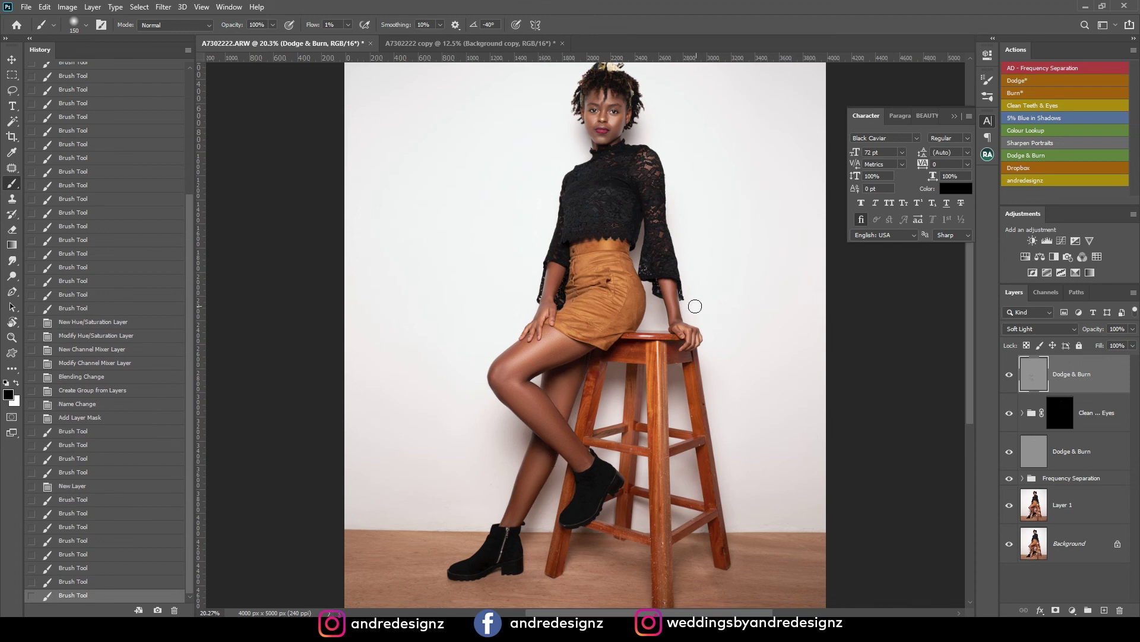
Dodge along the thigh, knee and shins in white, and compare the image with the new Dodge & Burn layer off and on
key("x")
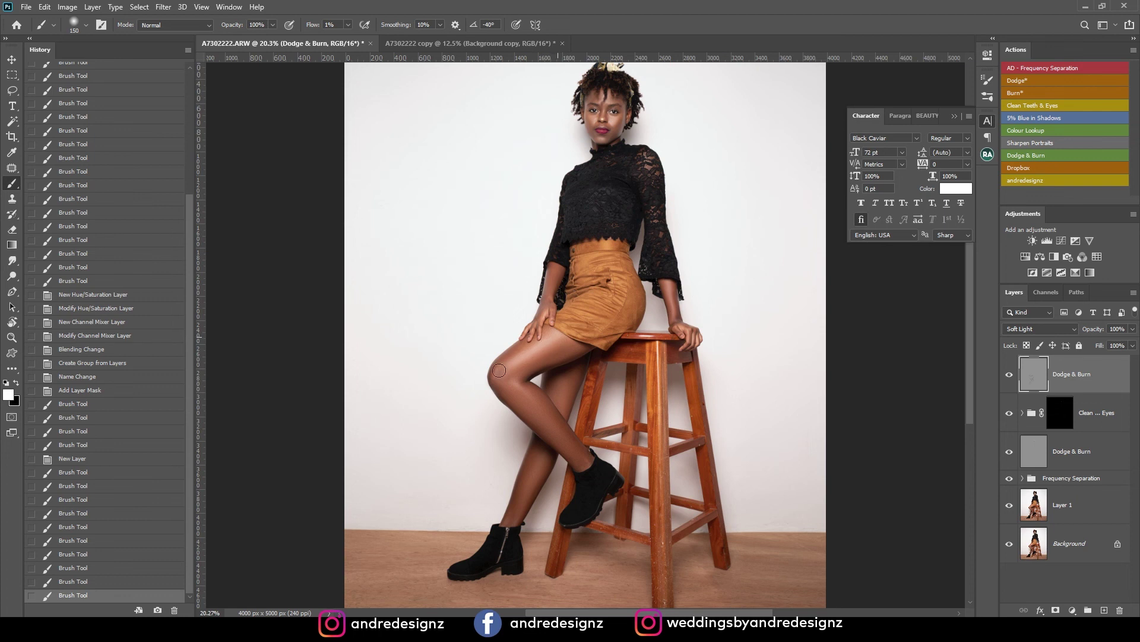
left_click_drag(484, 379, 570, 354)
mouse_move(570, 354)
left_mouse_down()
mouse_move(543, 369)
mouse_move(552, 360)
left_mouse_up()
mouse_move(520, 404)
left_mouse_down()
mouse_move(551, 431)
mouse_move(543, 420)
left_mouse_up()
mouse_move(533, 469)
left_mouse_down()
mouse_move(517, 510)
mouse_move(546, 455)
left_mouse_up()
left_click_drag(545, 454, 507, 531)
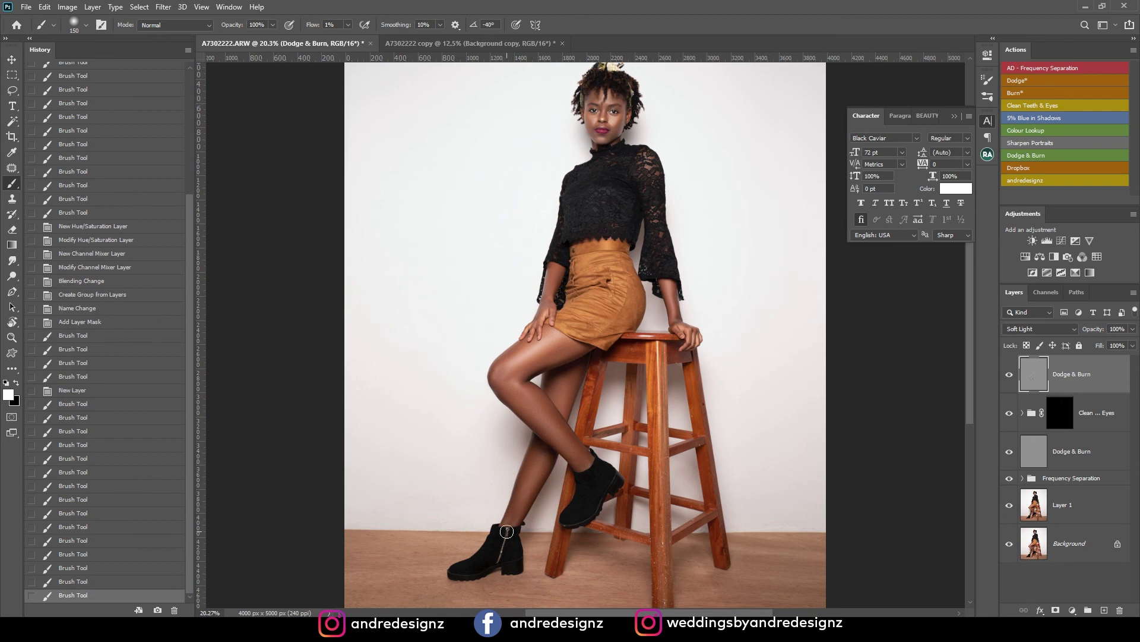
left_click(1013, 382)
left_click(1013, 382)
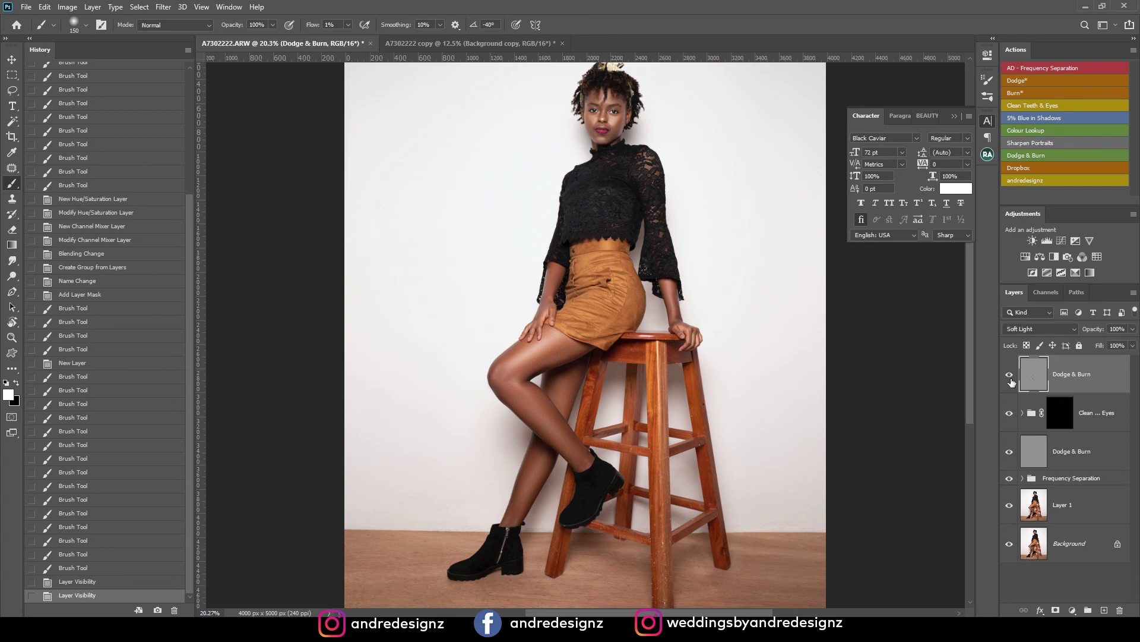
Stamp all visible layers into a new top layer and duplicate it
scroll(587, 408, "down", 2)
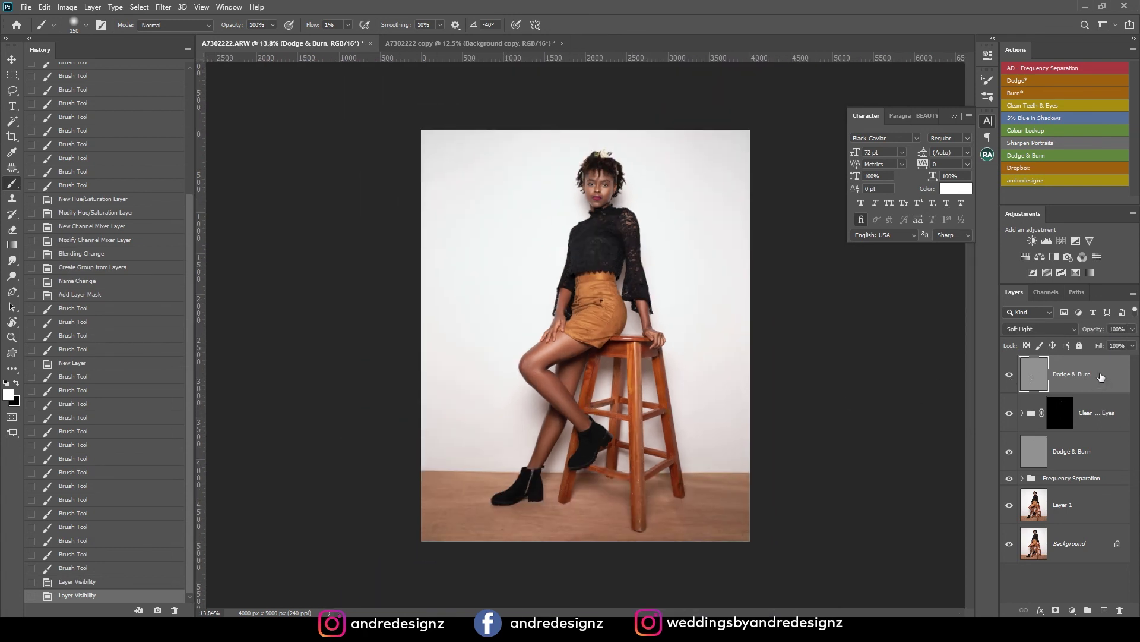
key("ctrl+alt+shift+e")
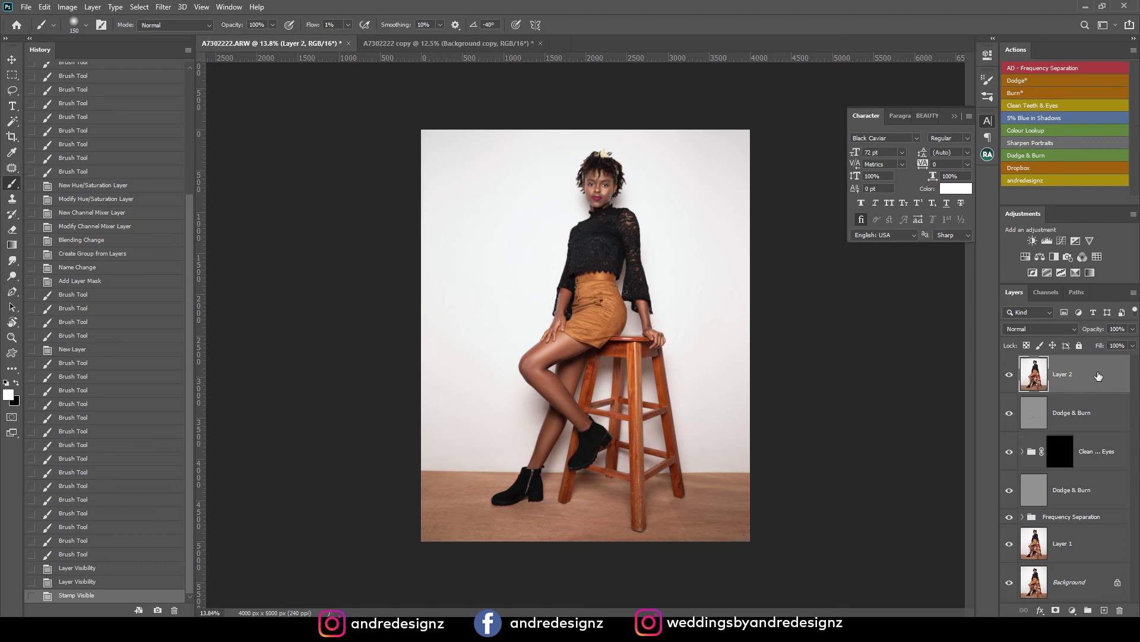
key("ctrl+j")
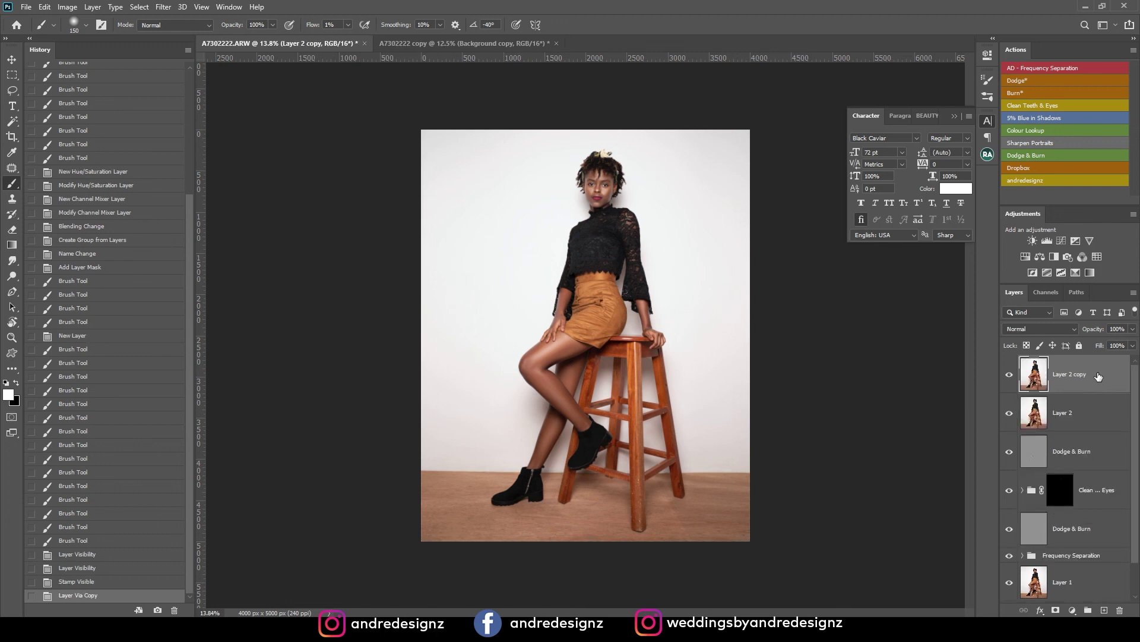
Open the duplicate layer in the Camera Raw Filter, discard a trial of the Auto tone, and raise Whites to +41
left_click(164, 7)
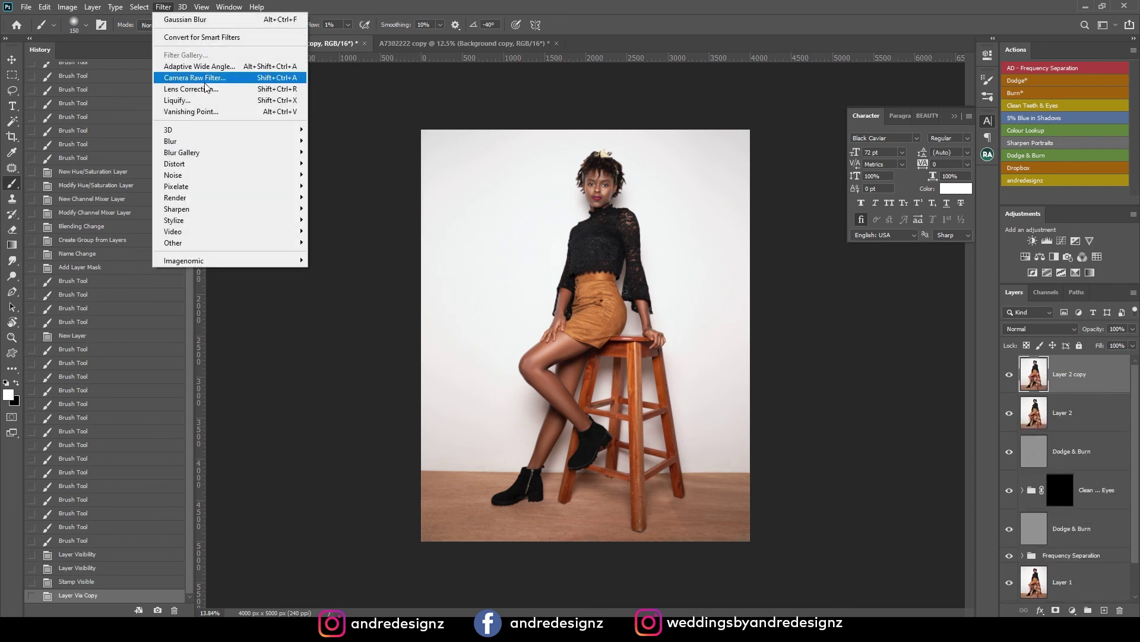
left_click(205, 78)
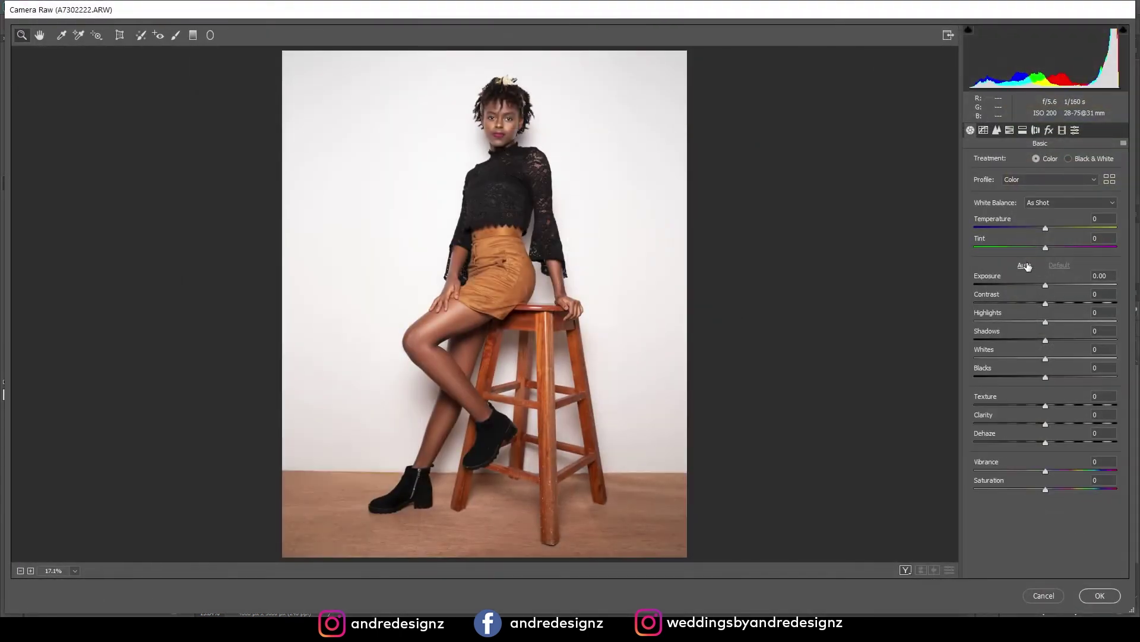
left_click(1025, 266)
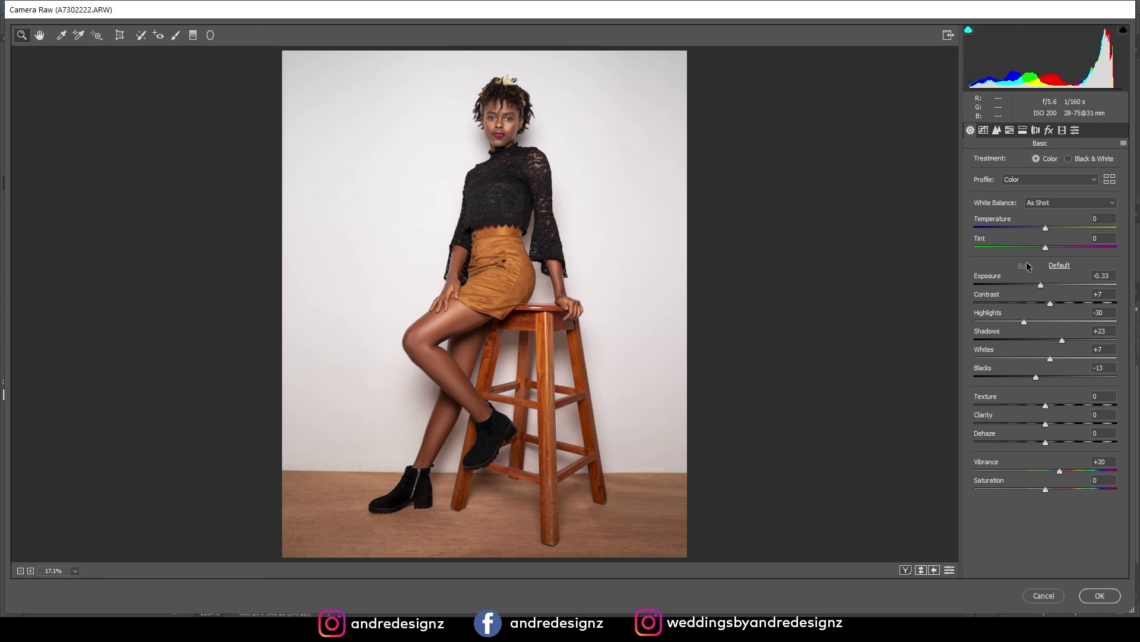
left_click(1060, 265)
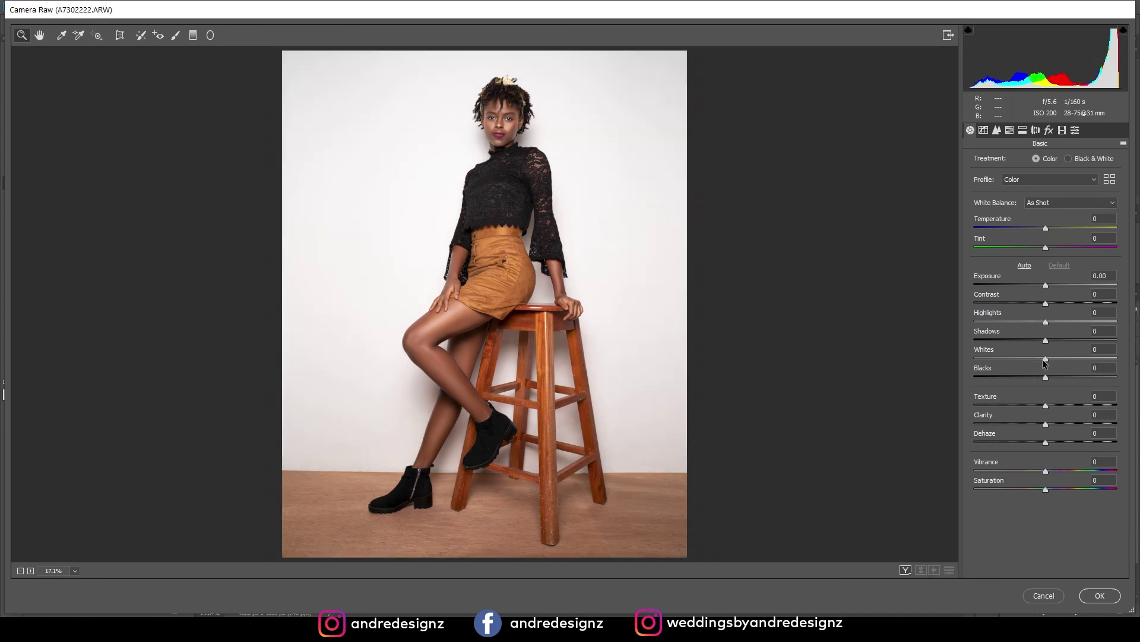
left_click_drag(1047, 360, 1076, 364)
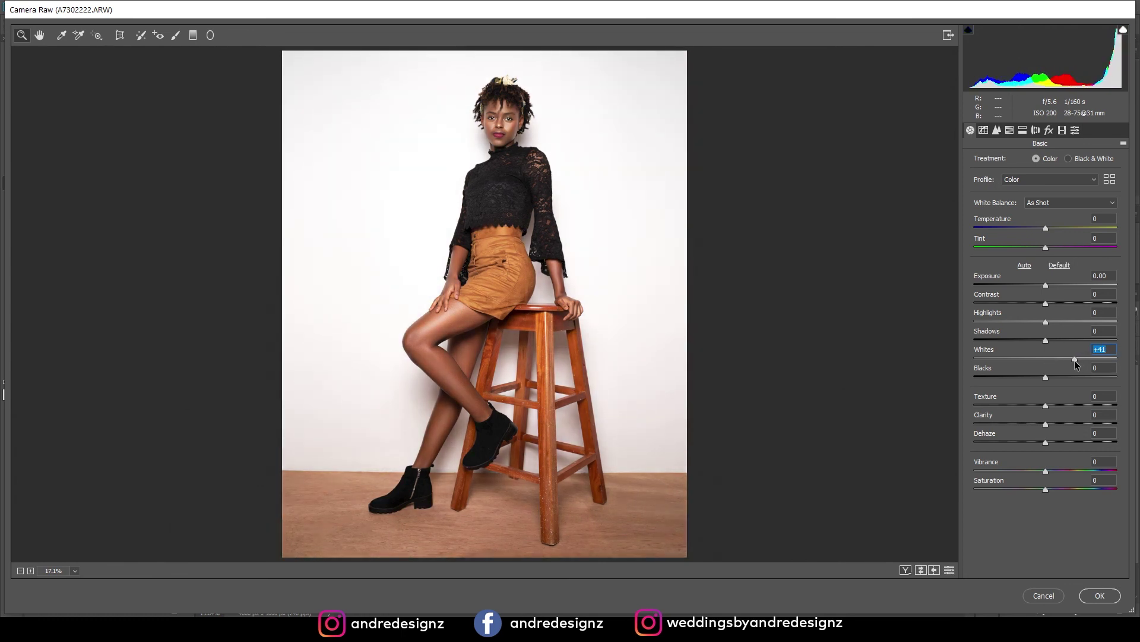
Set the Blue Primary Hue to -9 in the camera calibration and show the before and after views side by side
left_click(1064, 131)
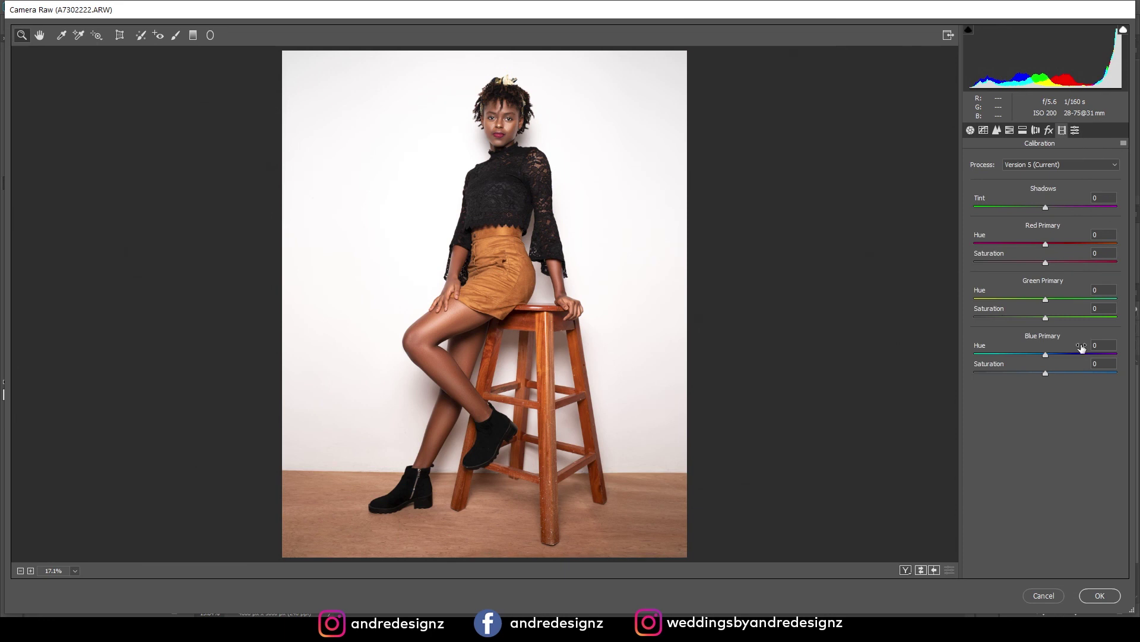
left_click_drag(1045, 356, 1039, 357)
left_click(905, 570)
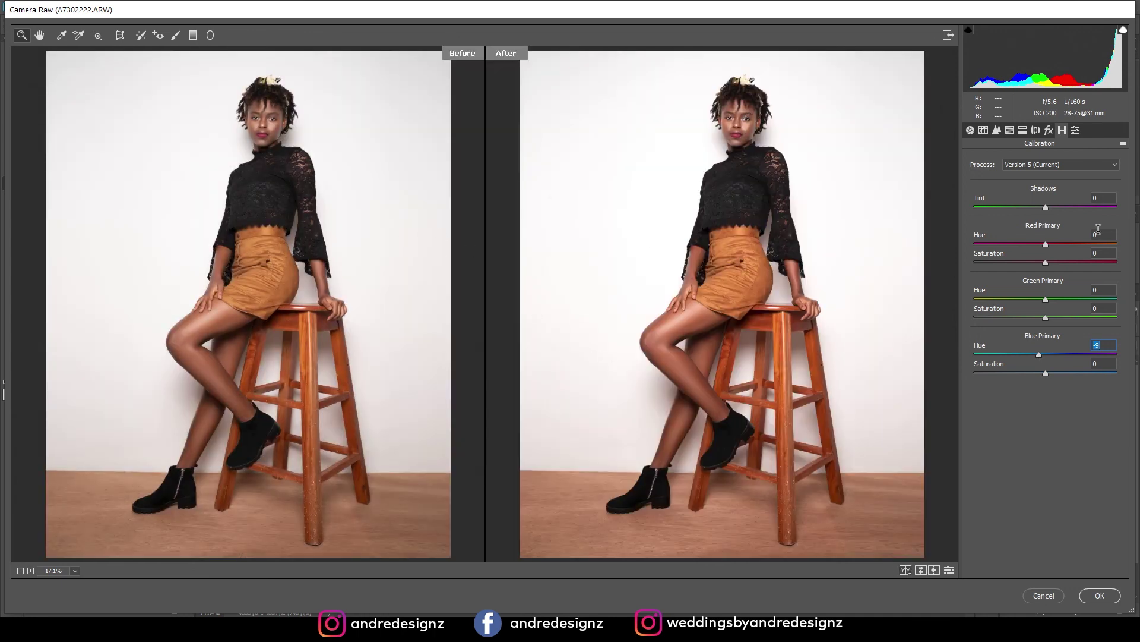
Fine-tune Dehaze, Texture and Shadows with slight adjustments in the basic settings and apply the Camera Raw Filter
left_click(983, 132)
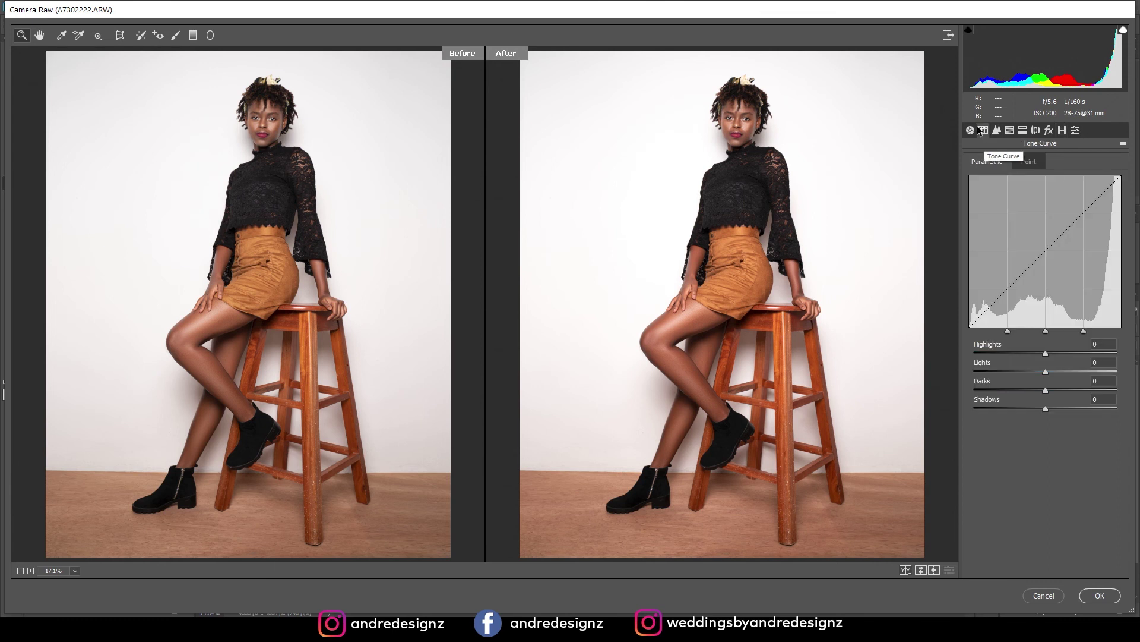
left_click(971, 130)
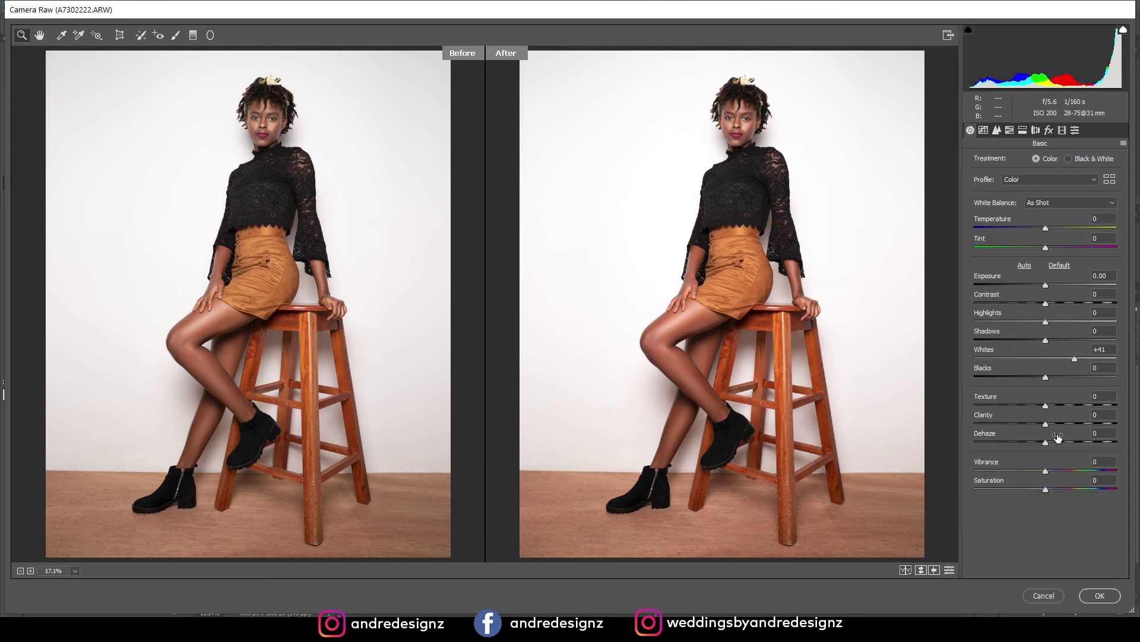
left_click_drag(1046, 443, 1051, 445)
left_click_drag(1046, 406, 1049, 405)
left_click_drag(1045, 340, 1053, 342)
left_click_drag(1051, 344, 1048, 345)
left_click(1099, 595)
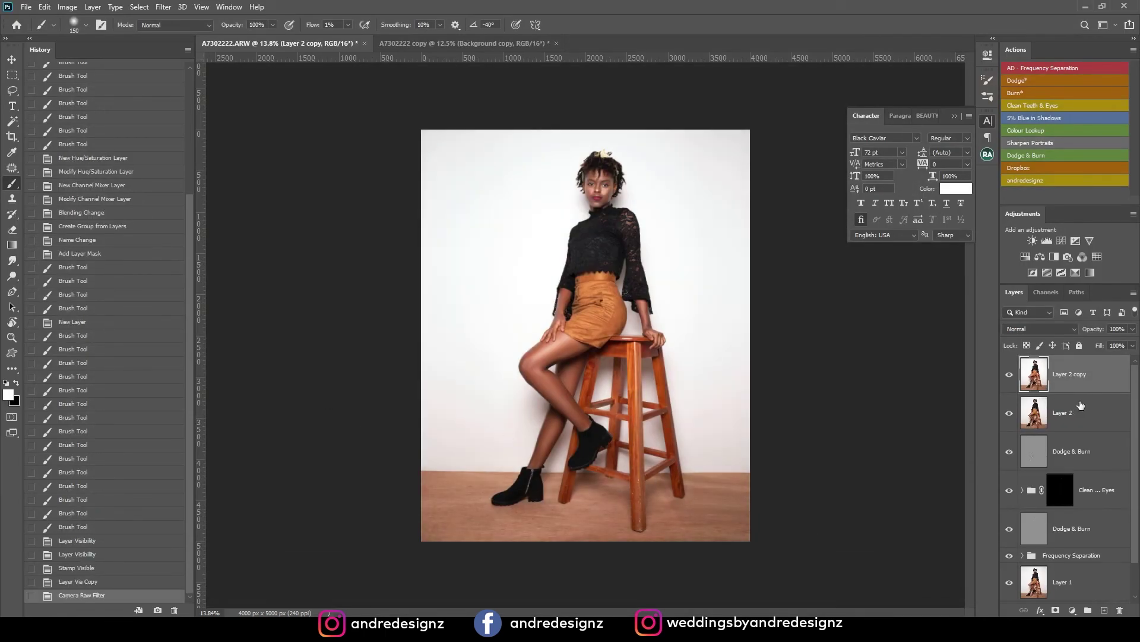
Group all layers above the Background and compare the image with the group off and on
scroll(1087, 422, "down", 1)
left_click(1091, 548, "shift")
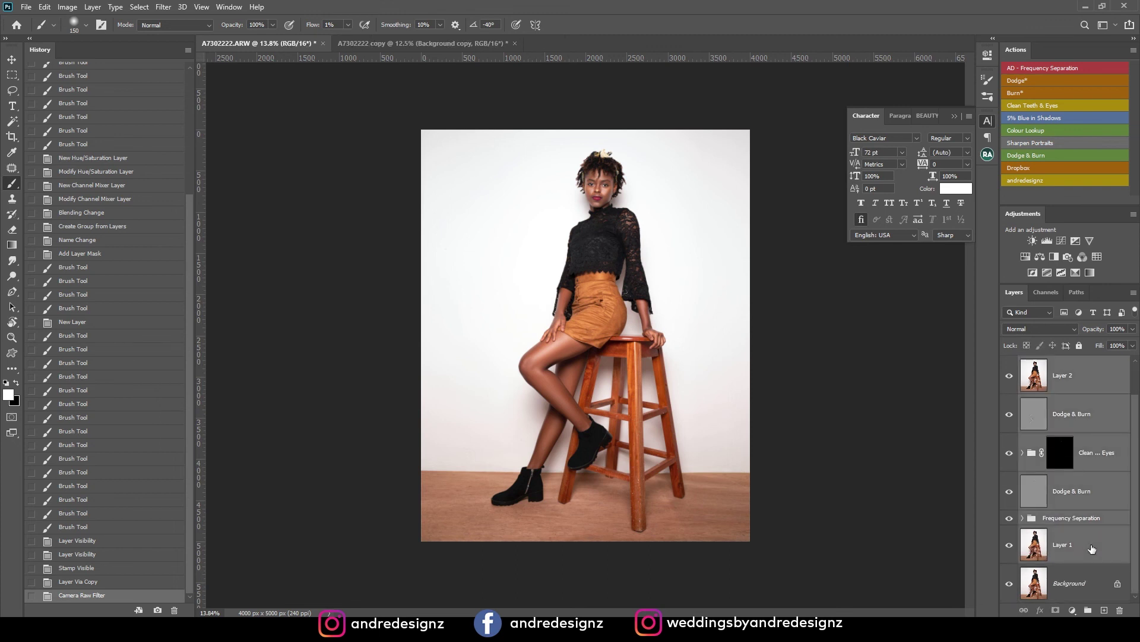
key("ctrl+g")
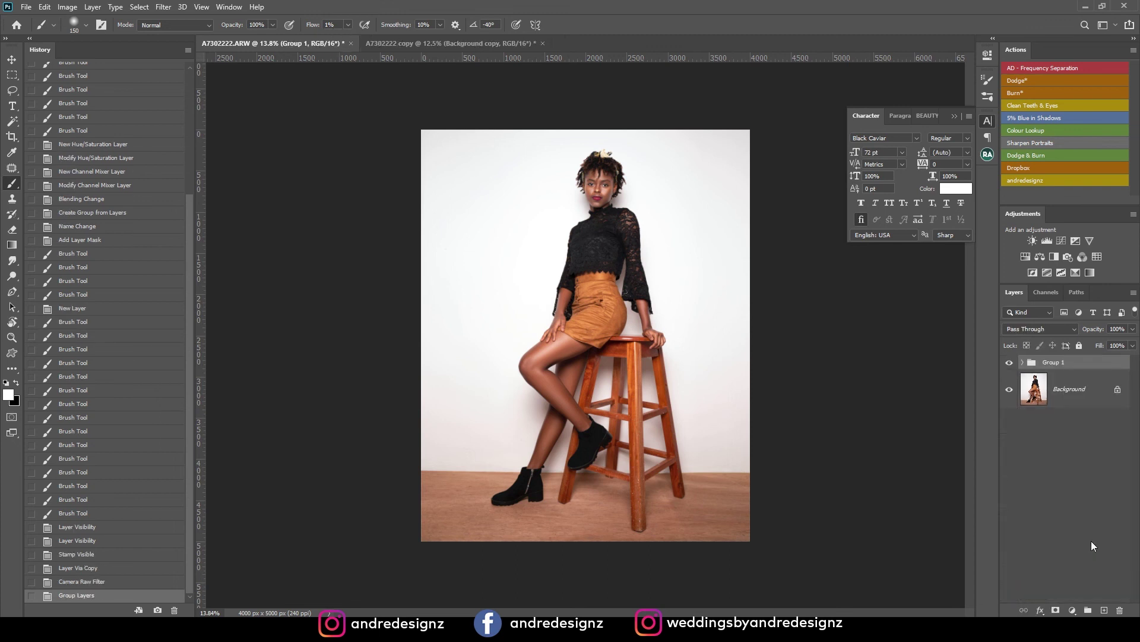
left_click(1010, 363)
left_click(1010, 364)
left_click(1010, 364)
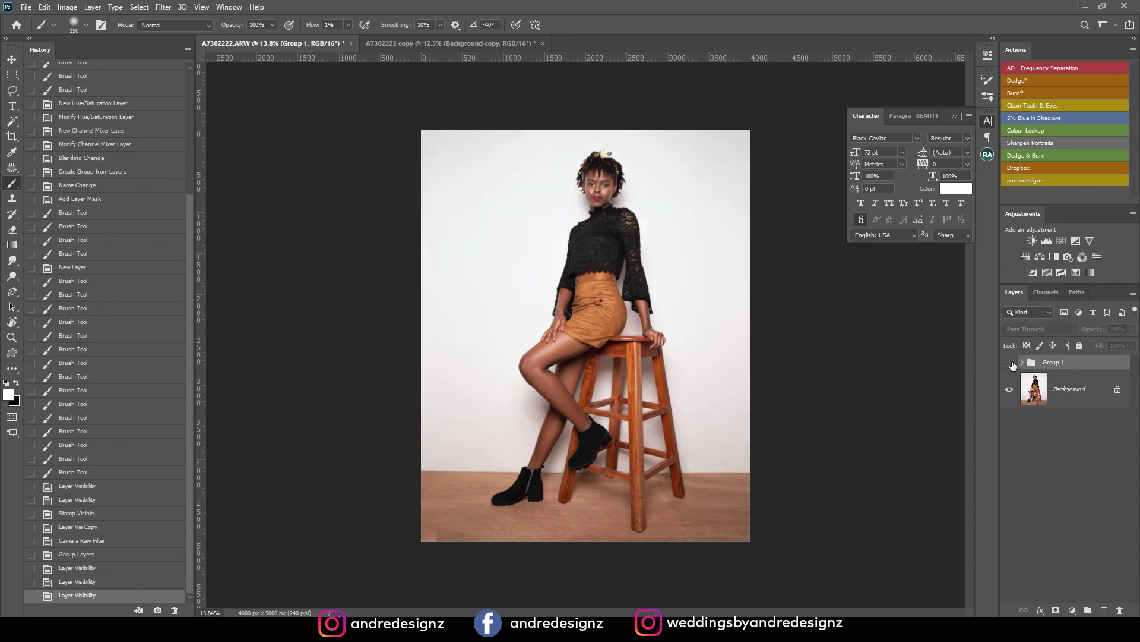
left_click(1009, 364)
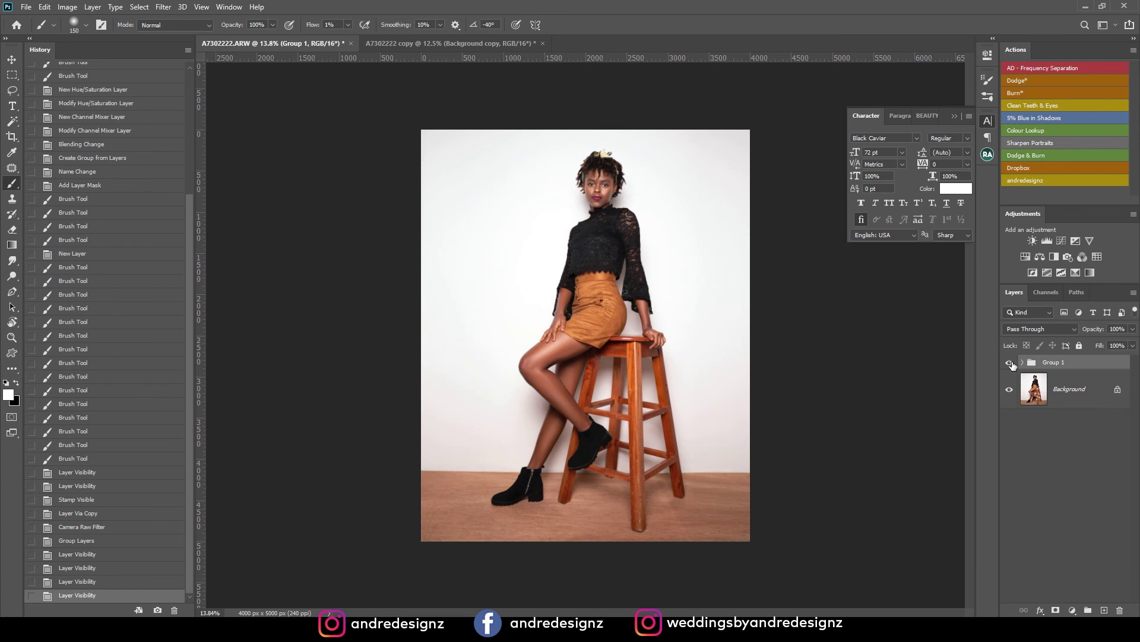
Switch to the A7302222 copy document, keep it open, and arrange both documents 2-up vertical with the character settings collapsed
left_click(435, 43)
left_click(542, 43)
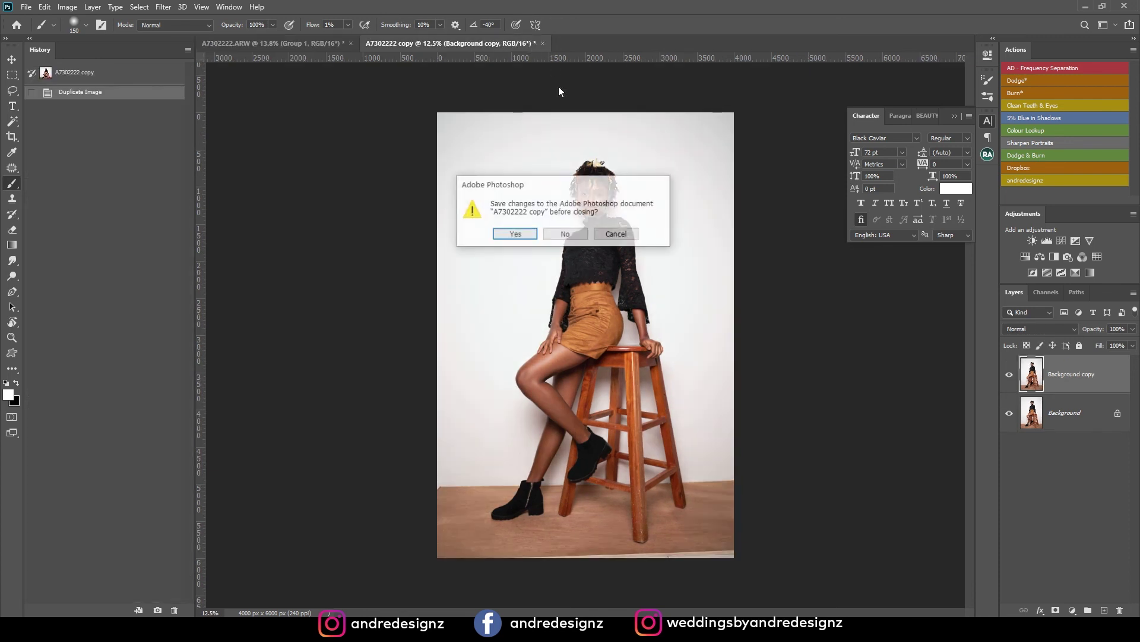
left_click(616, 233)
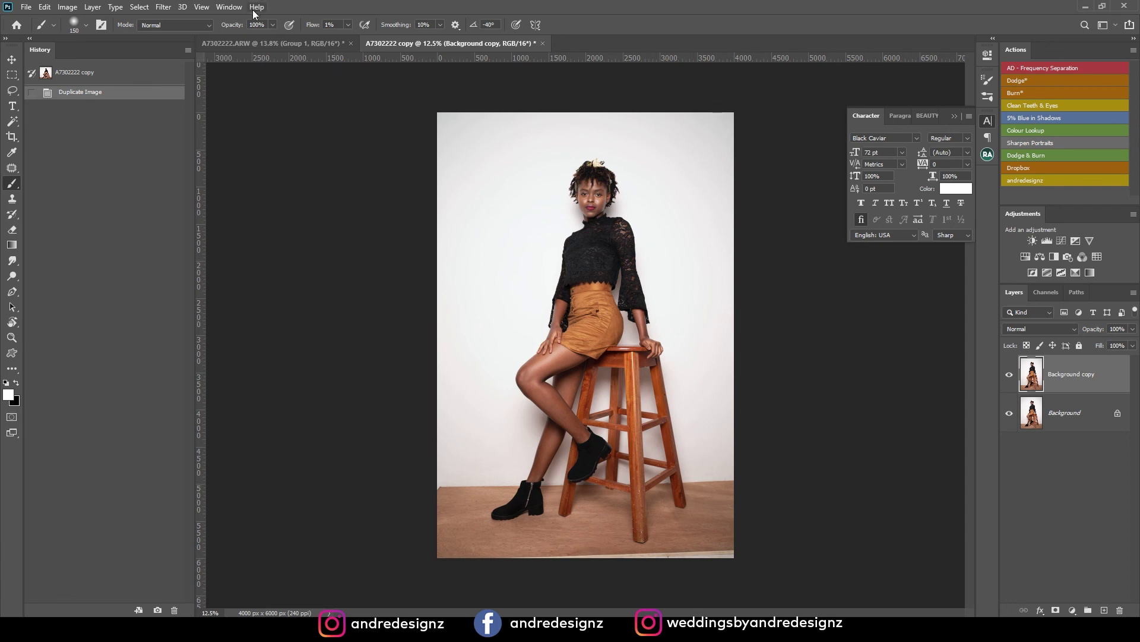
left_click(163, 7)
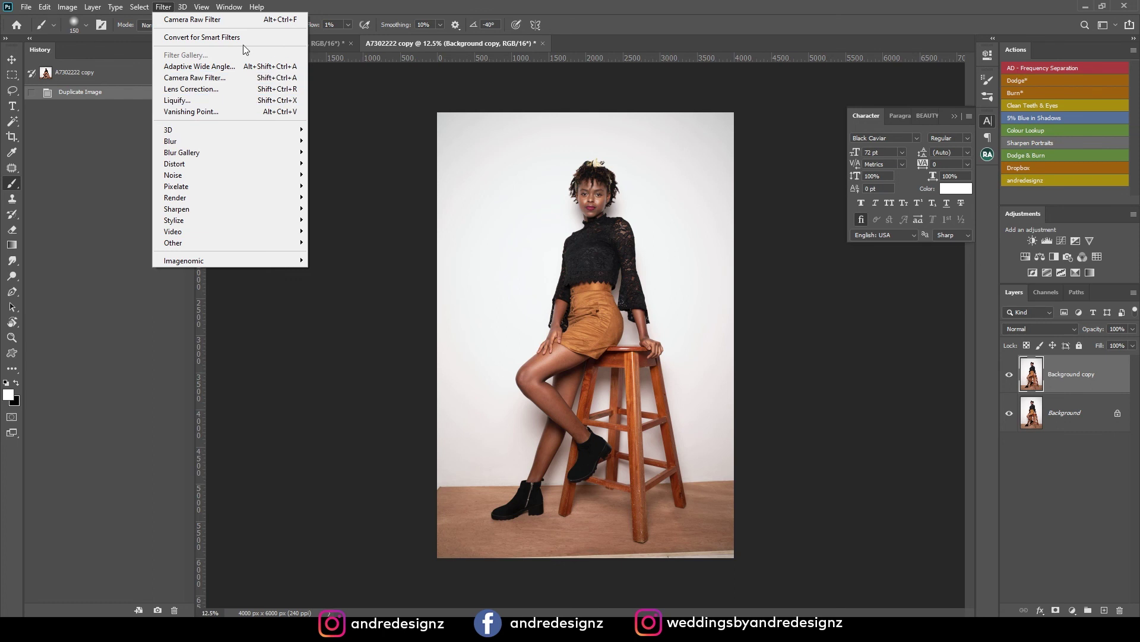
mouse_move(229, 7)
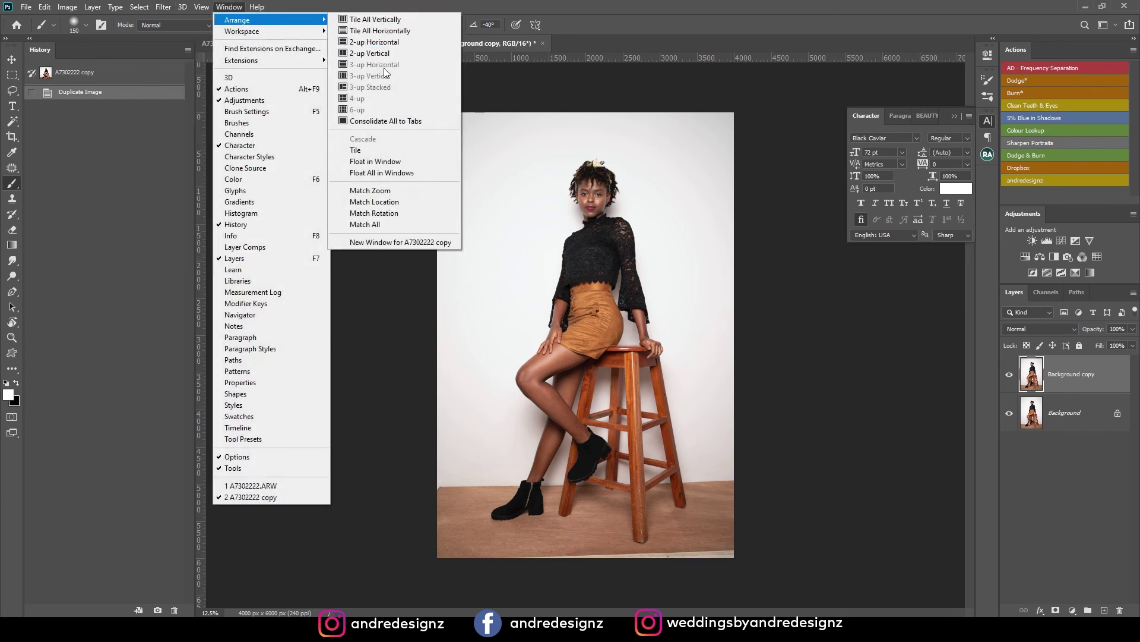
left_click(369, 53)
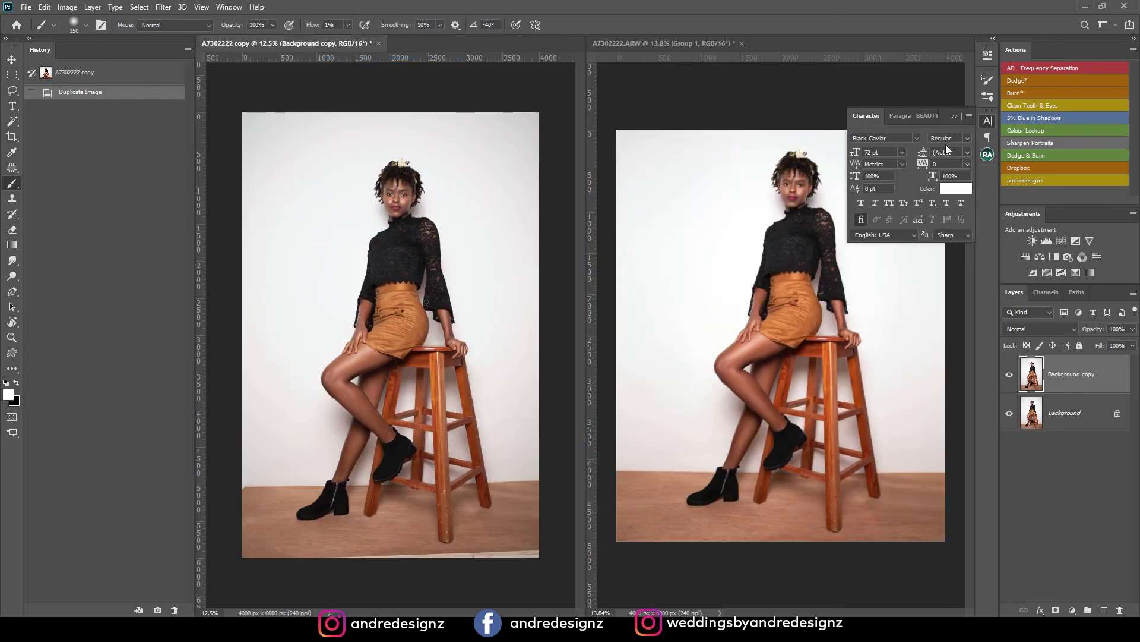
left_click(954, 116)
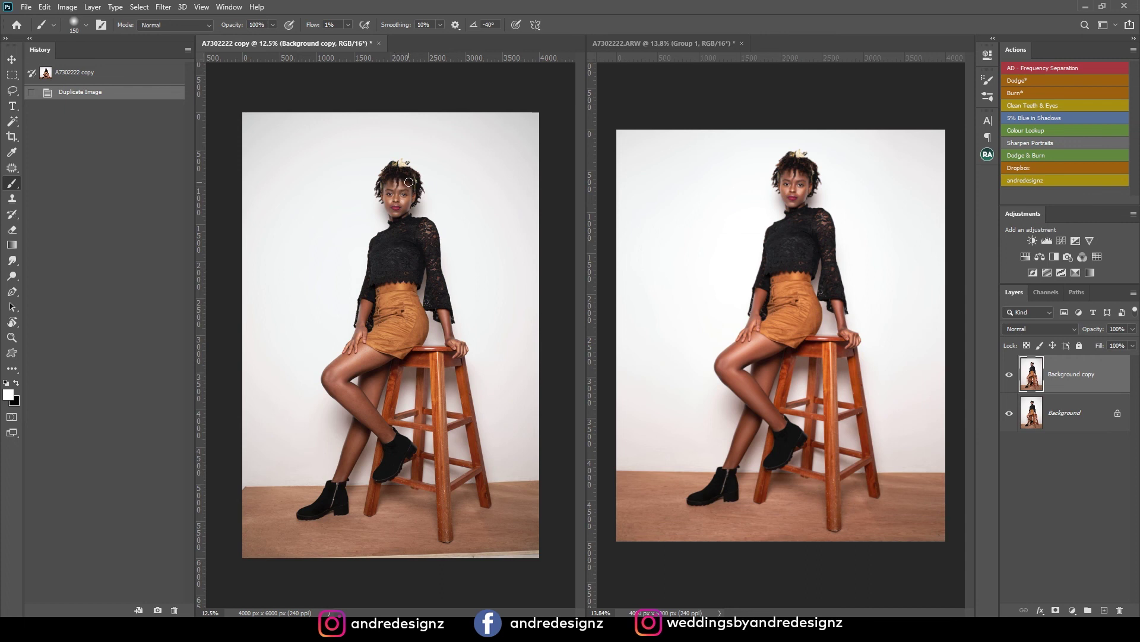
Hide the Background copy layer in the A7302222 copy document and show the whole unretouched portrait
key("ctrl+0")
left_click(1009, 375)
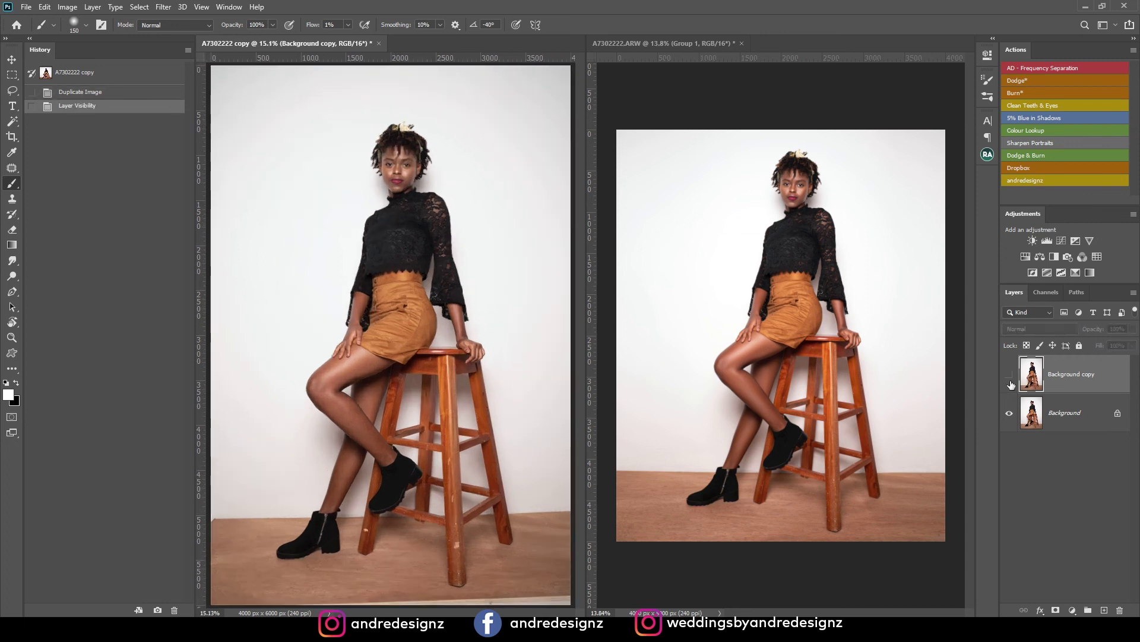
scroll(530, 370, "down", 1)
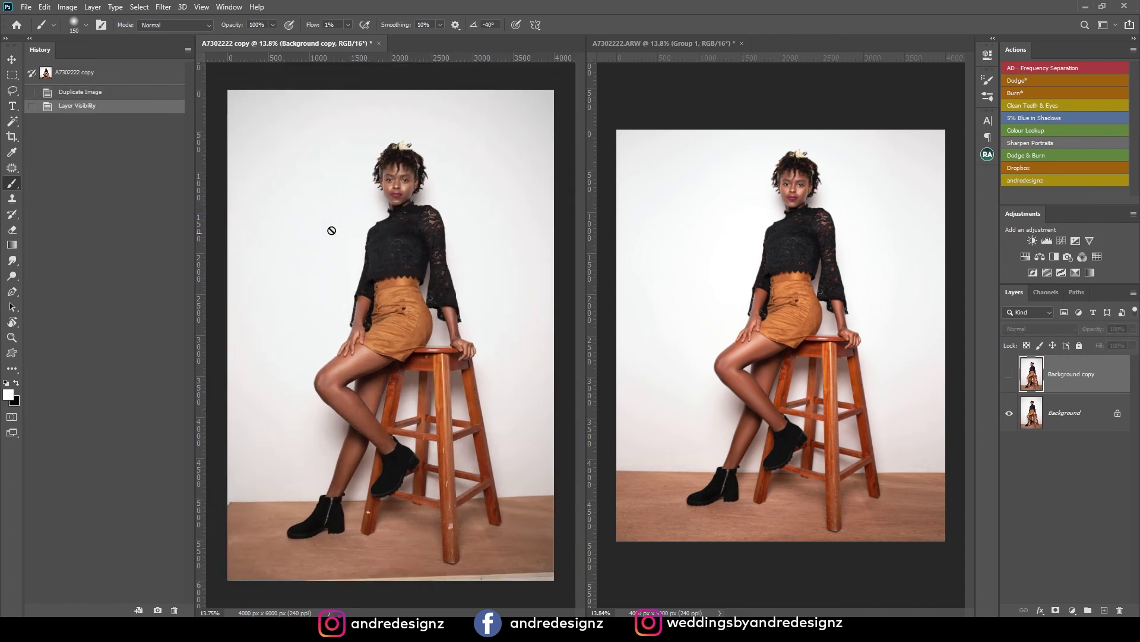
Switch to the Move tool and examine the retouched A7302222.ARW portrait beside the original
left_click(12, 59)
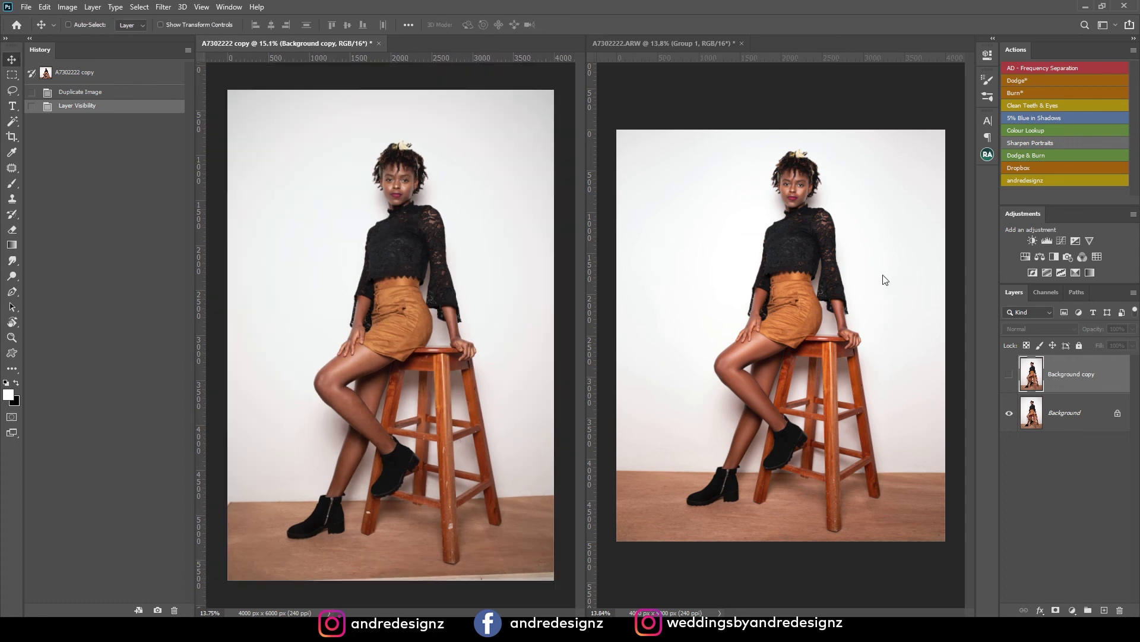
left_click(743, 91)
scroll(788, 159, "up", 3)
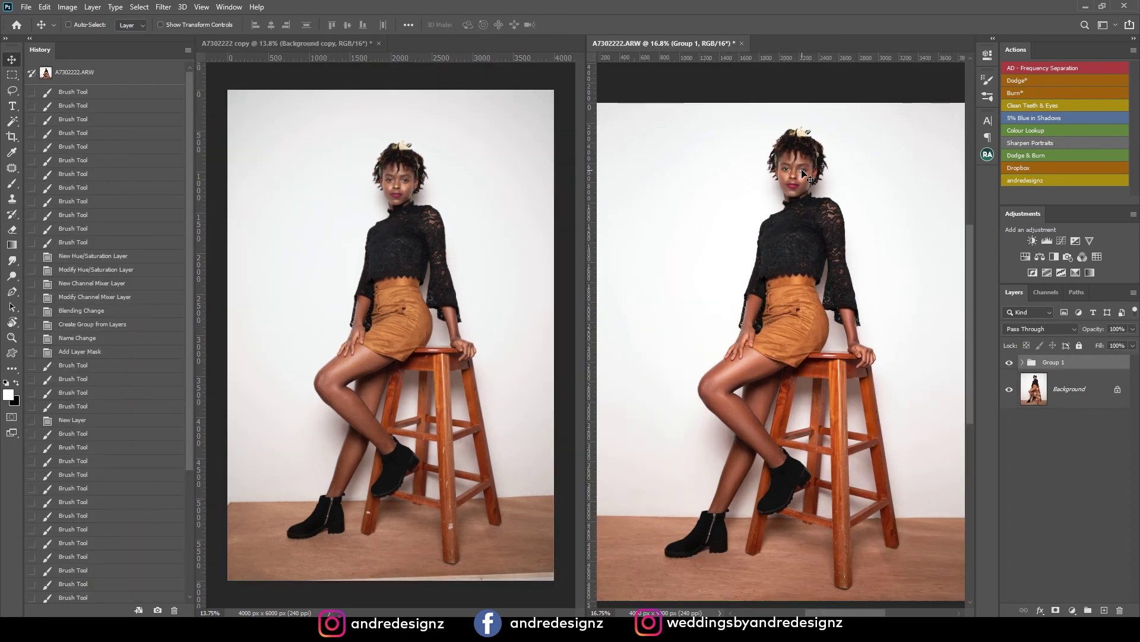
scroll(826, 237, "down", 1)
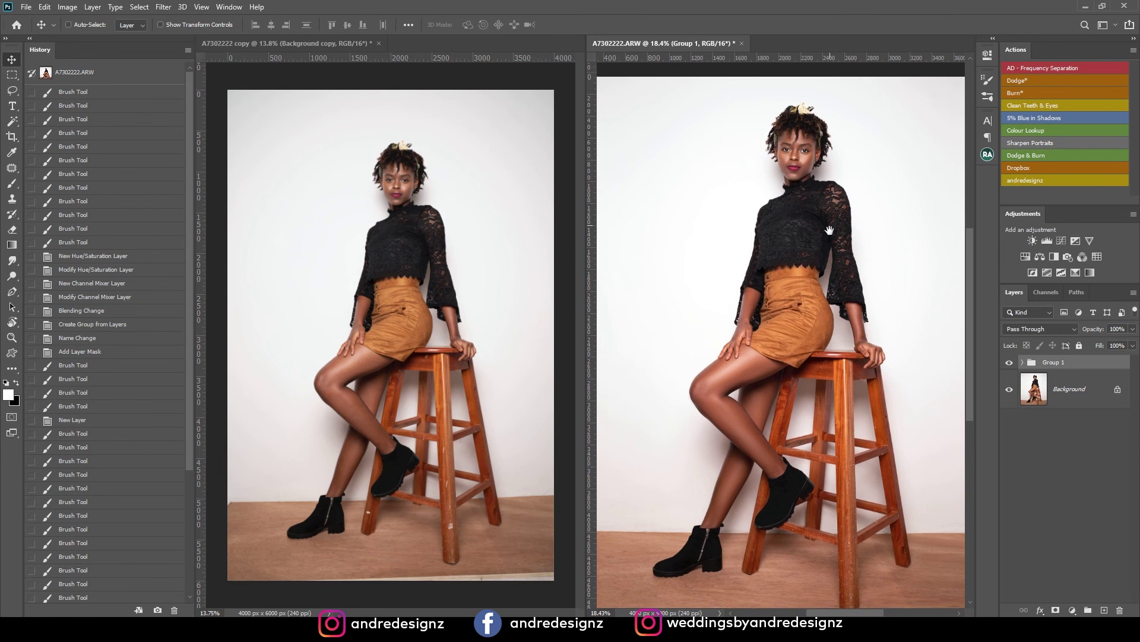